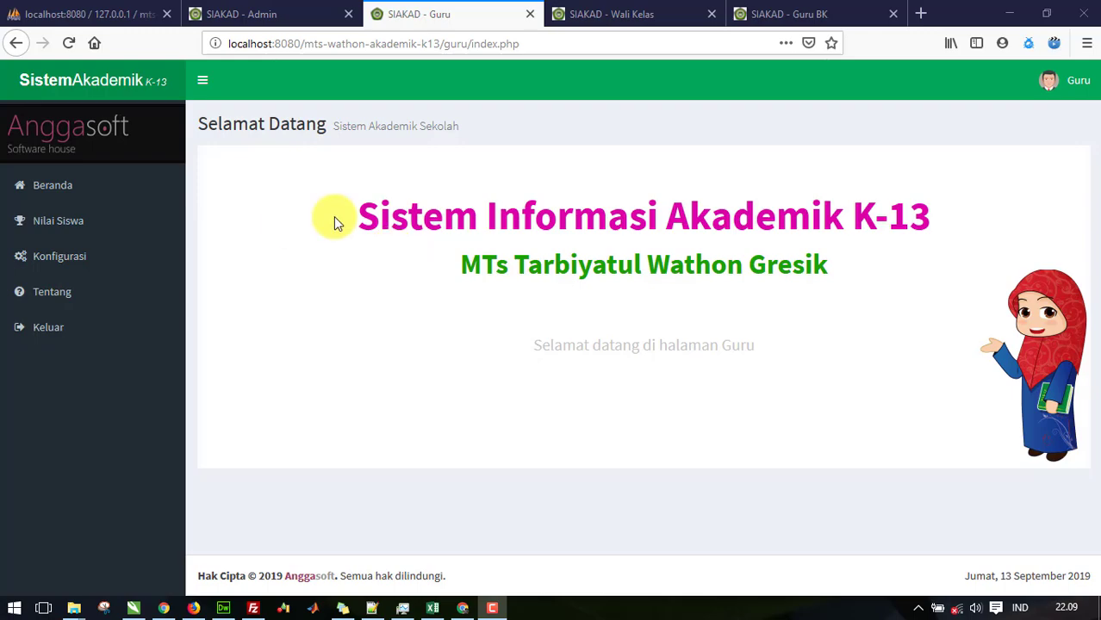
# - Open Nilai Siswa, review the five-stage grade entry workflow, and start the grade entry process
pyautogui.click(79, 228)
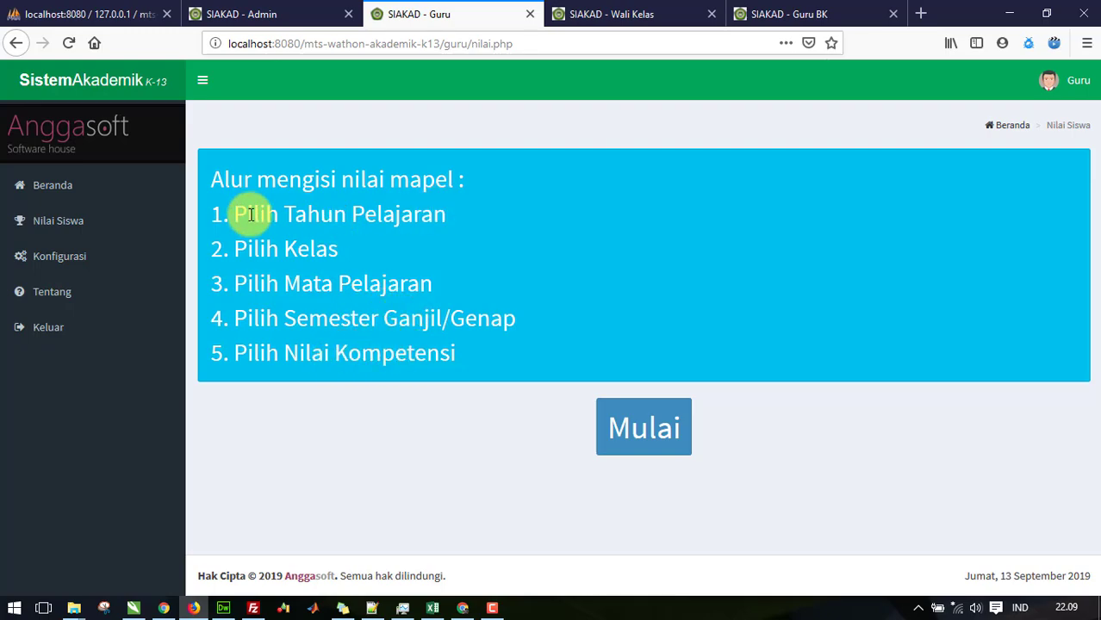
pyautogui.moveTo(213, 211); pyautogui.dragTo(527, 315)
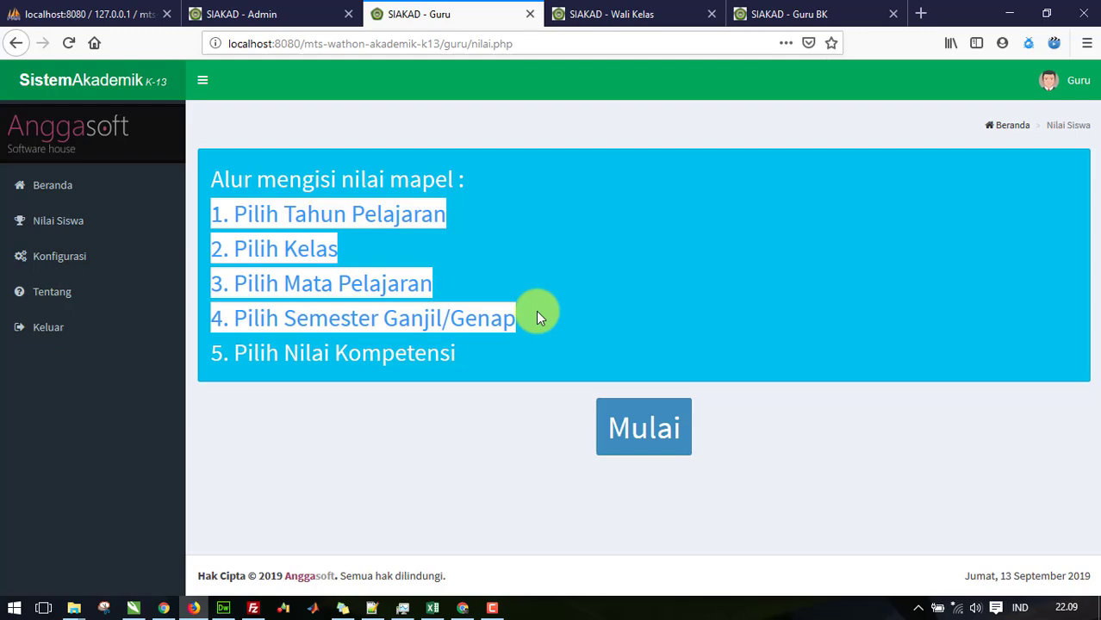
pyautogui.moveTo(535, 340); pyautogui.dragTo(214, 362)
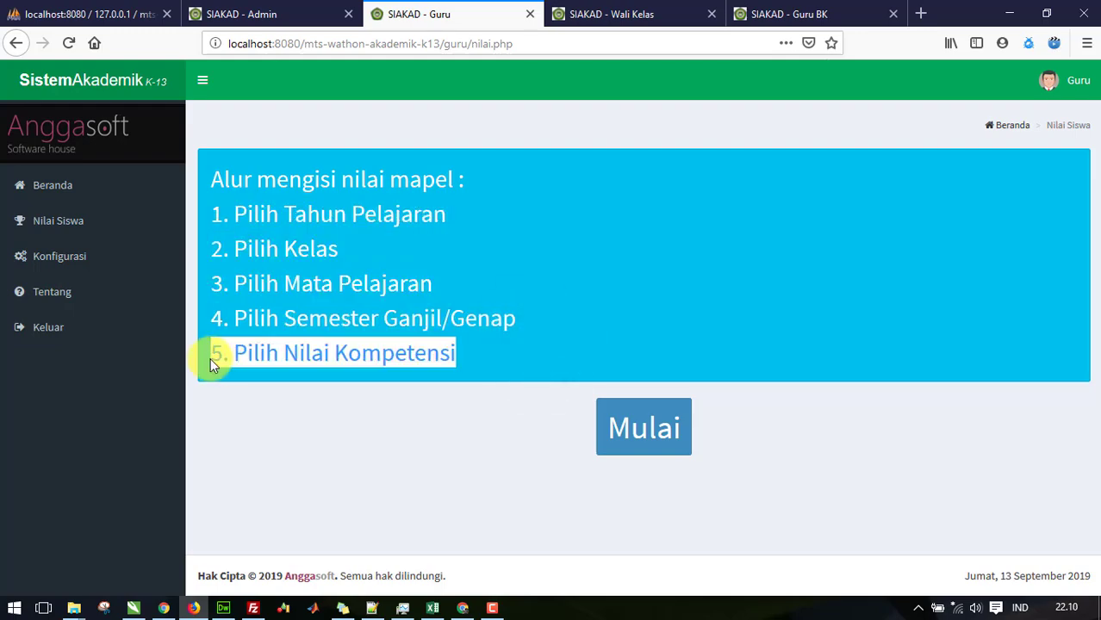
pyautogui.click(590, 273)
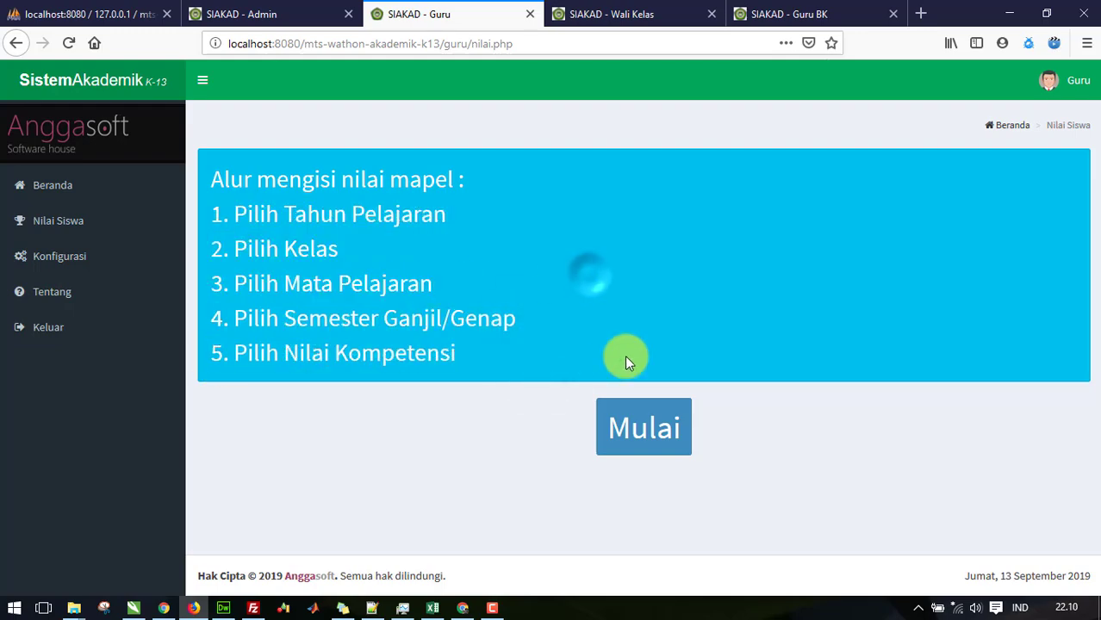
pyautogui.click(643, 428)
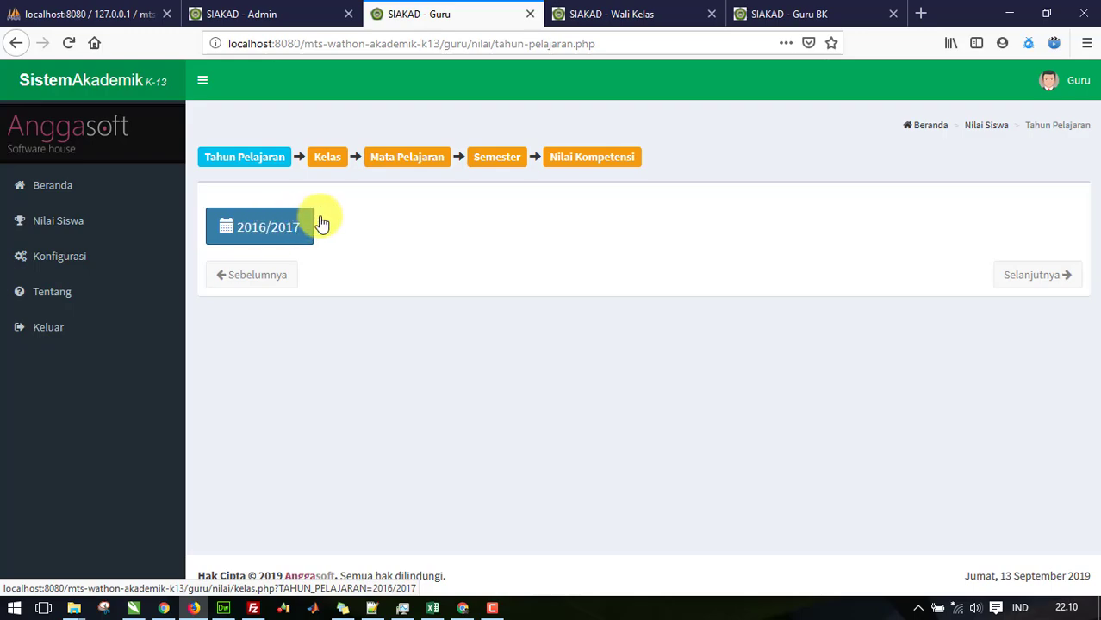
# - Choose academic year 2016/2017, class VII A, subject Al-Qur'an Hadits, semester Ganjil and the KI-1 (Spiritual) competency
pyautogui.click(231, 232)
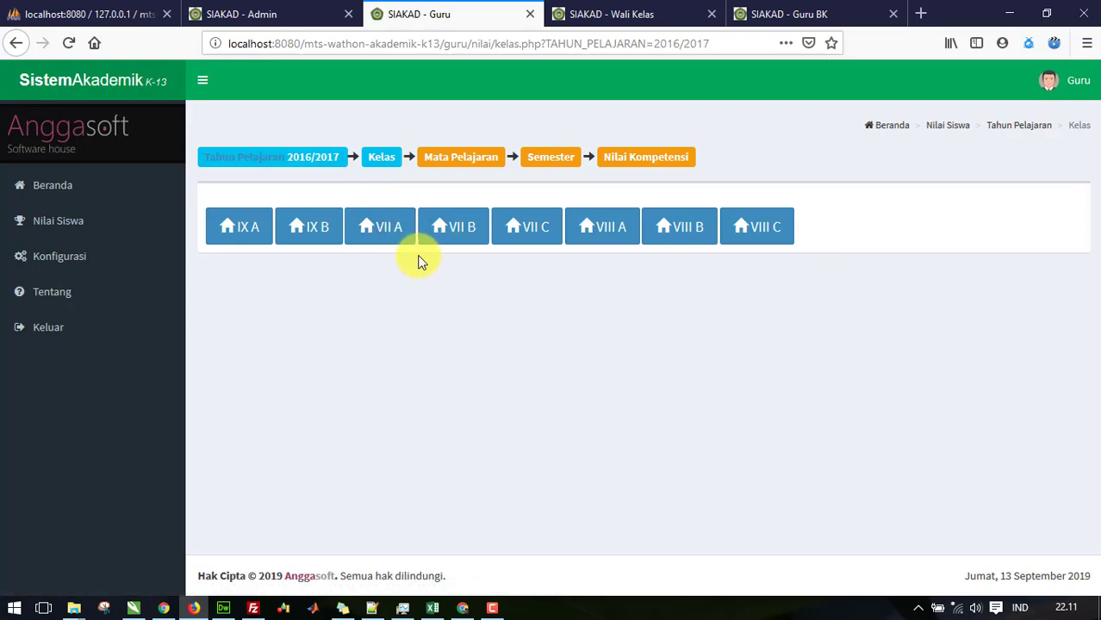
pyautogui.click(385, 231)
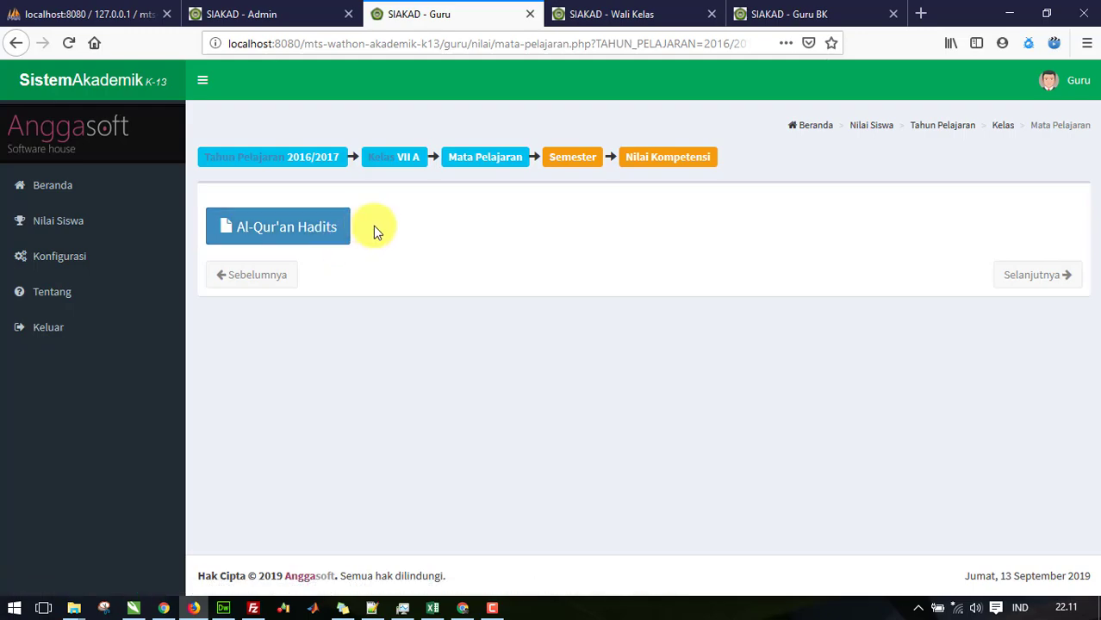
pyautogui.click(256, 246)
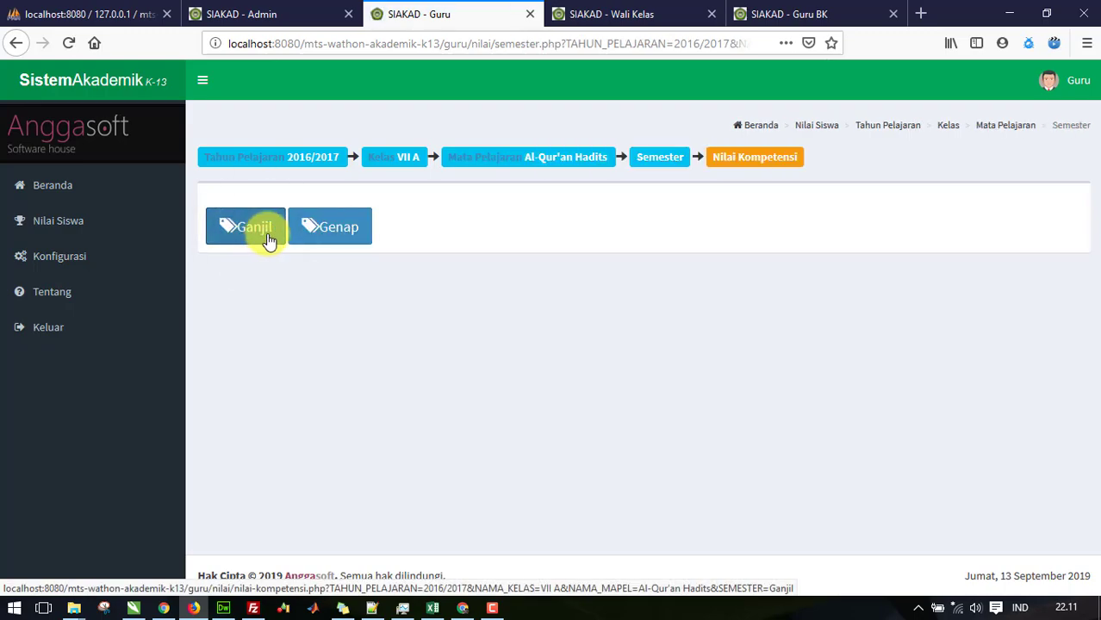
pyautogui.click(261, 238)
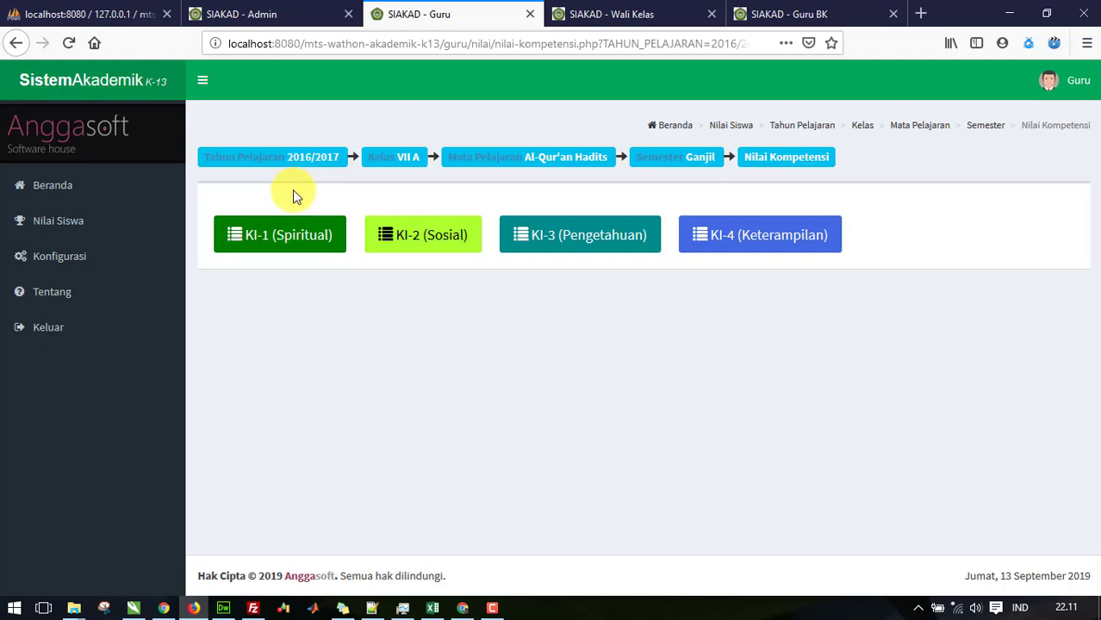
pyautogui.click(269, 248)
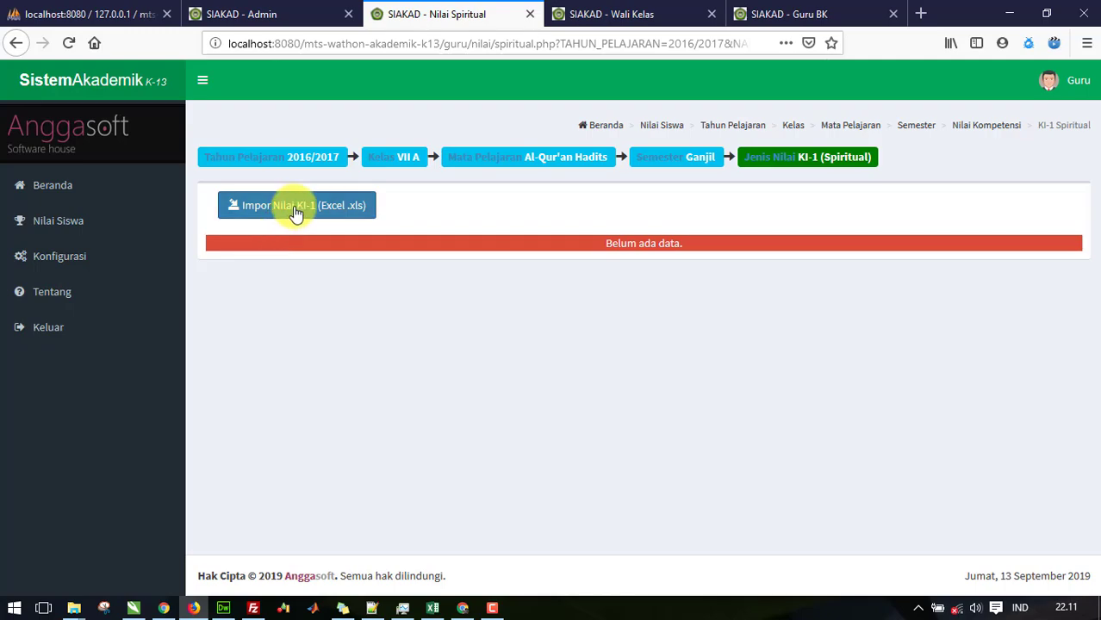
# - Import the KI-1 grades from "1. KI-1 Nilai Spiritual [Genap 2016-2017].xls" in Untuk Guru > Tahun 2016-2017 > Semester Genap
pyautogui.click(295, 211)
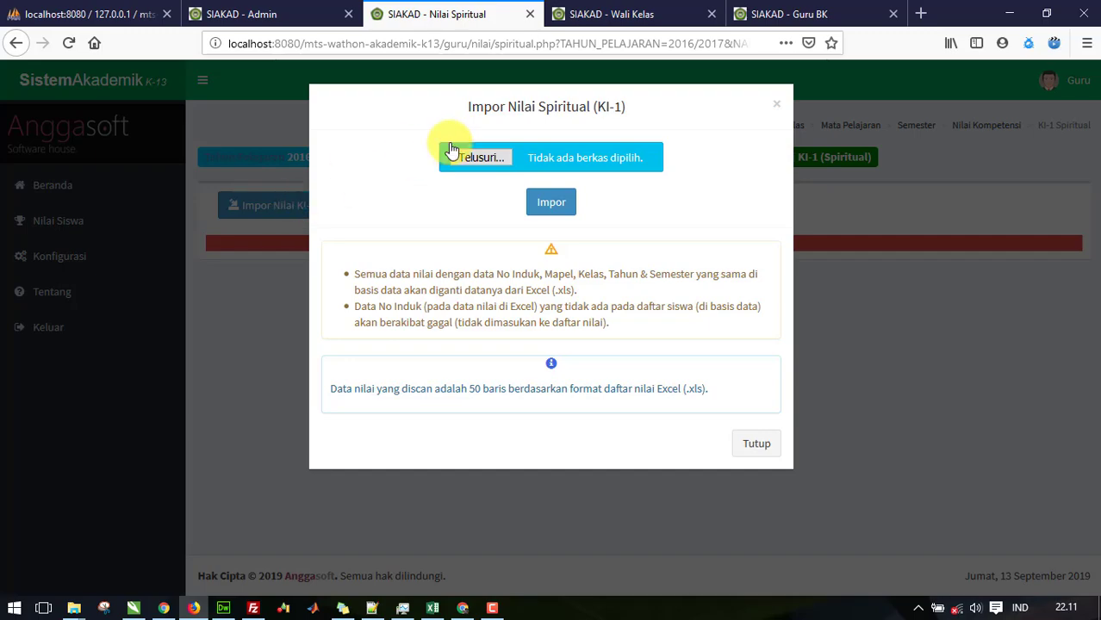
pyautogui.click(465, 153)
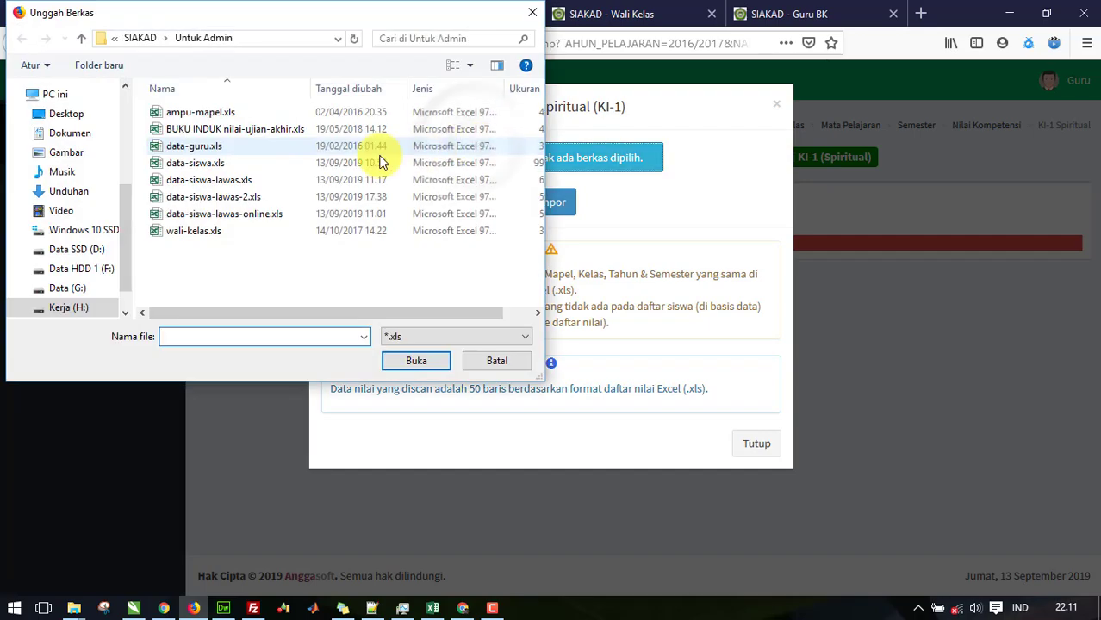
pyautogui.click(138, 38)
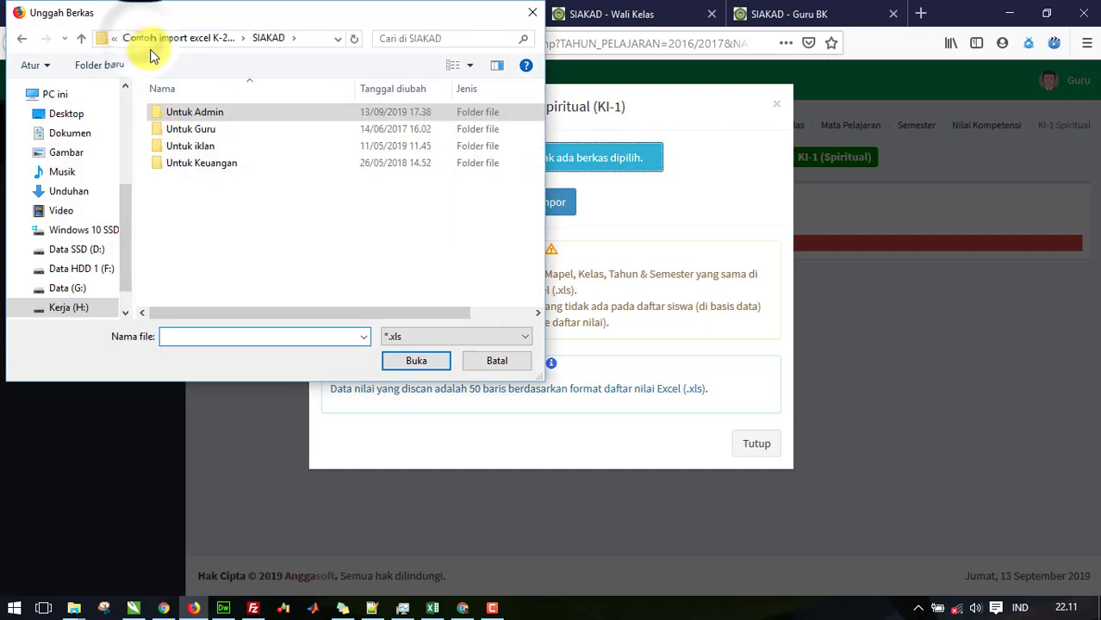
pyautogui.doubleClick(196, 129)
pyautogui.doubleClick(211, 112)
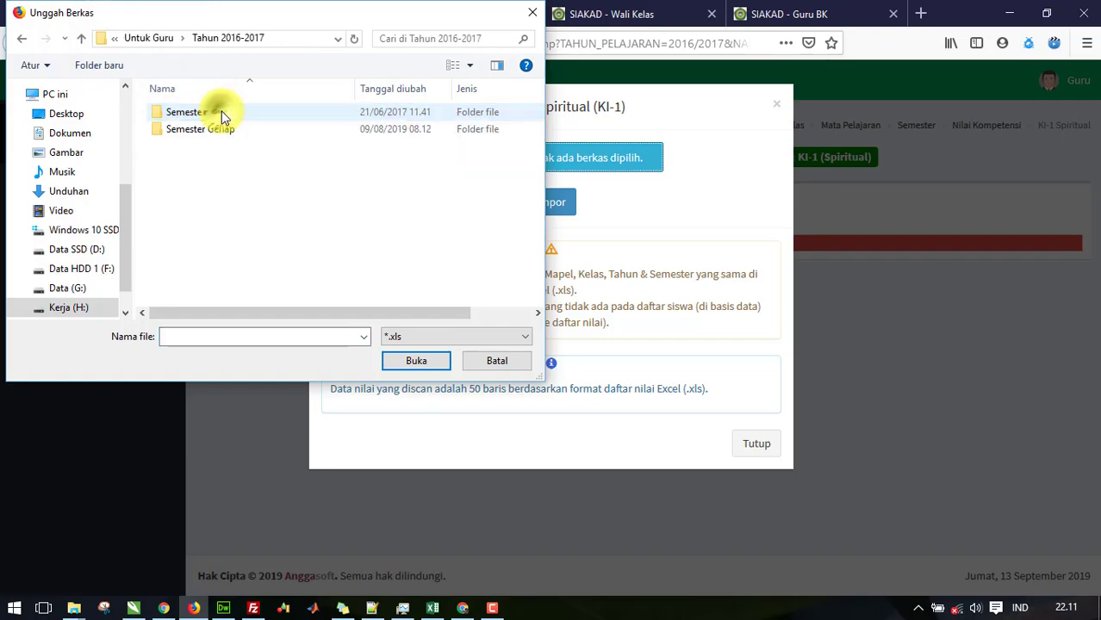
pyautogui.doubleClick(224, 128)
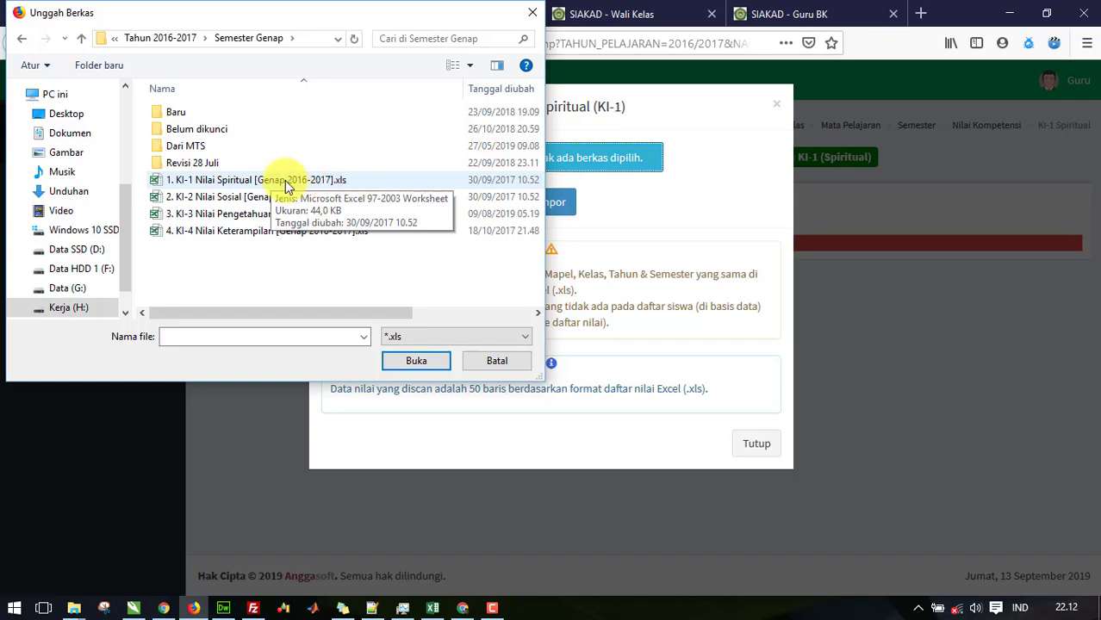
pyautogui.doubleClick(258, 180)
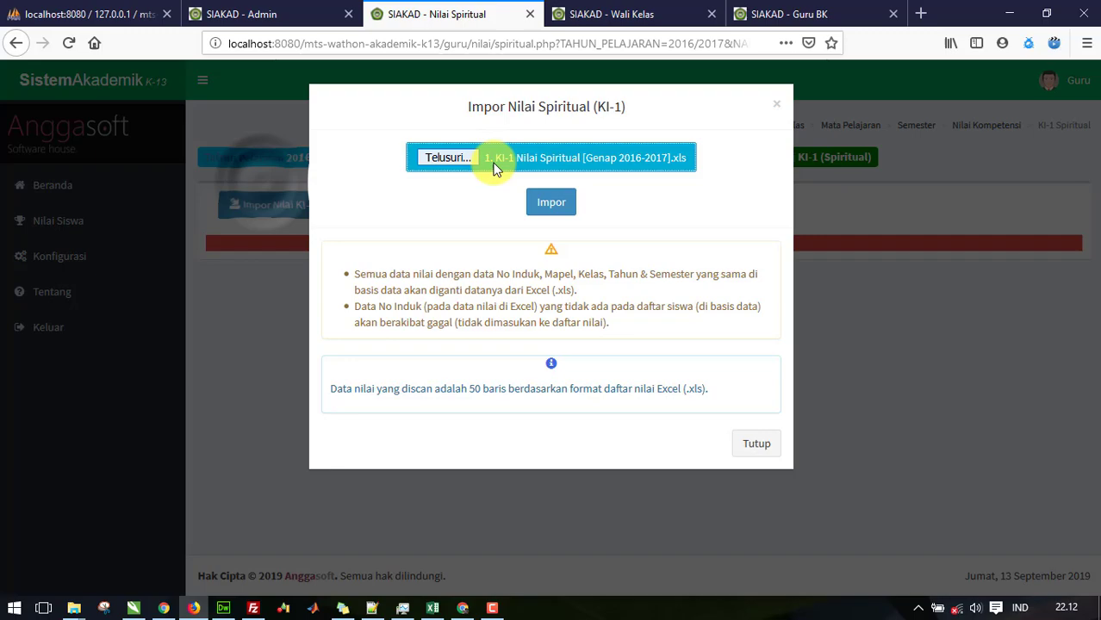
pyautogui.click(554, 205)
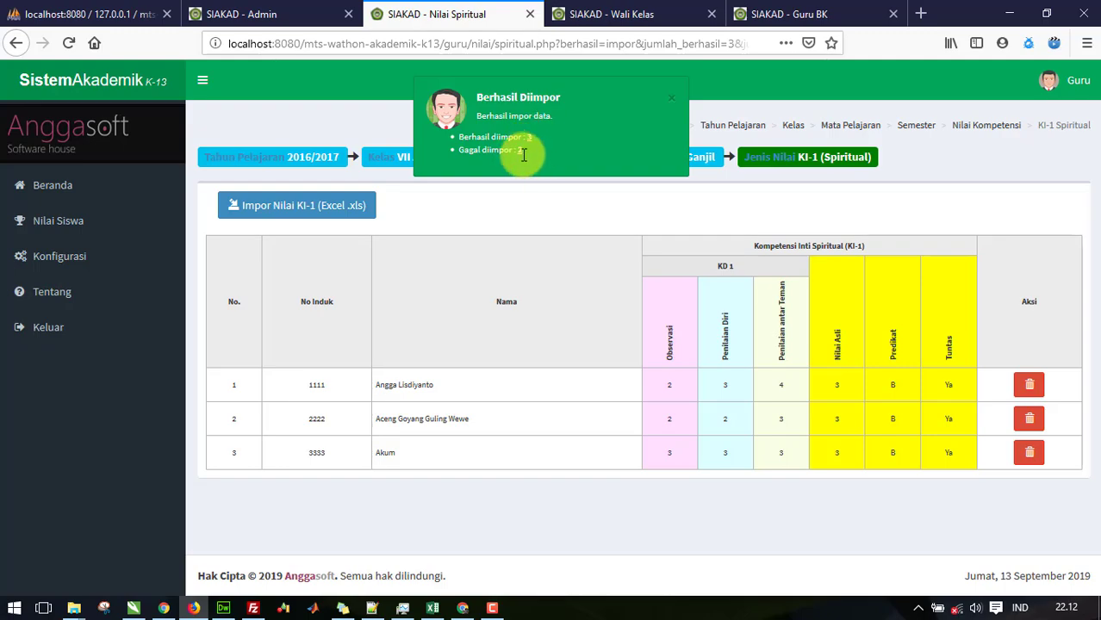
# - Switch to File Explorer and go from Untuk Admin to the Tahun 2016-2017 folder inside Untuk Guru
pyautogui.moveTo(76, 606)
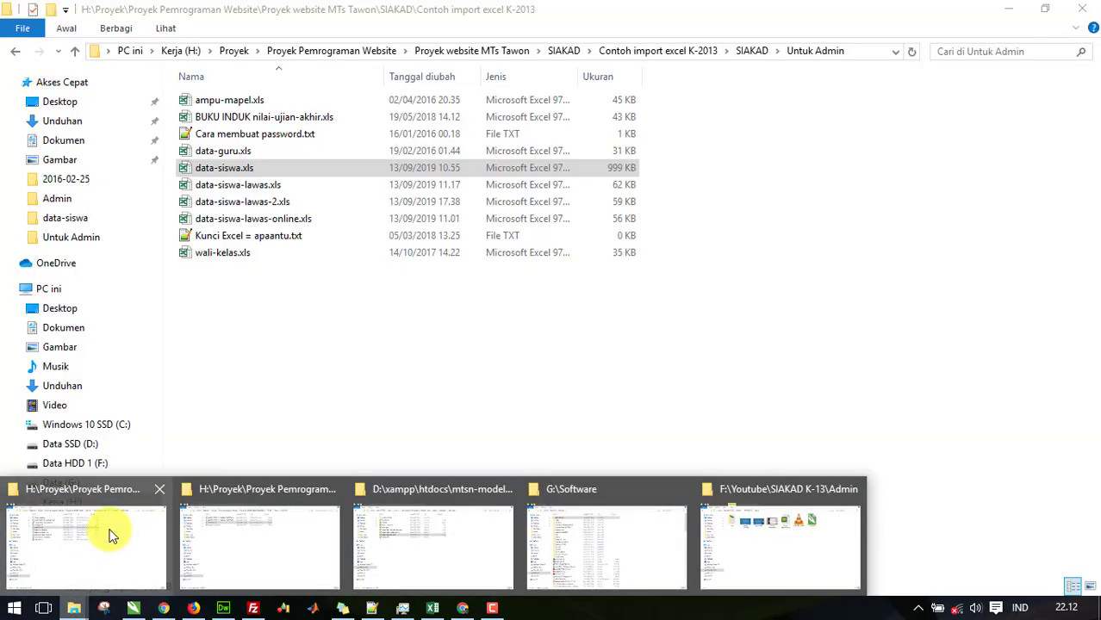
pyautogui.click(109, 535)
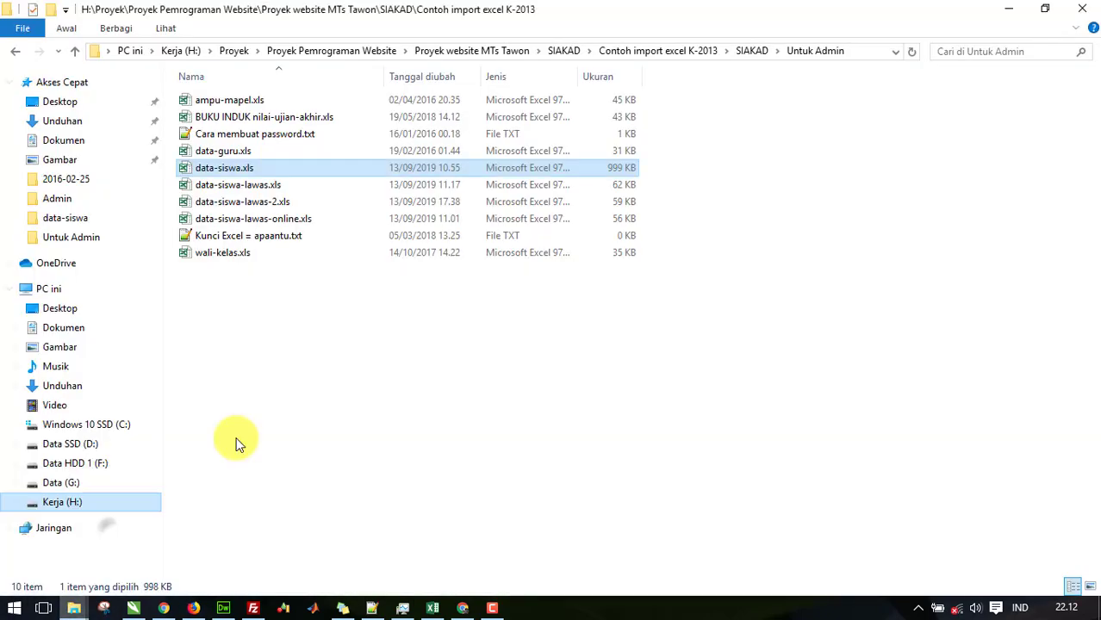
pyautogui.press('BackSpace')
pyautogui.press('BackSpace')
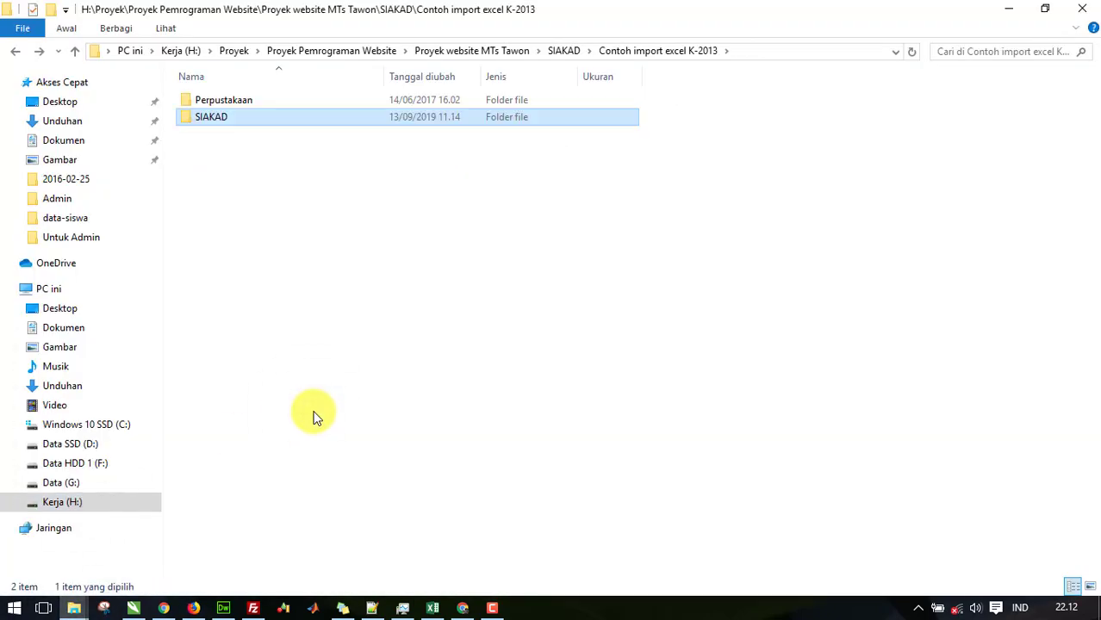
pyautogui.press('Return')
pyautogui.press('Down')
pyautogui.press('Return')
pyautogui.press('Return')
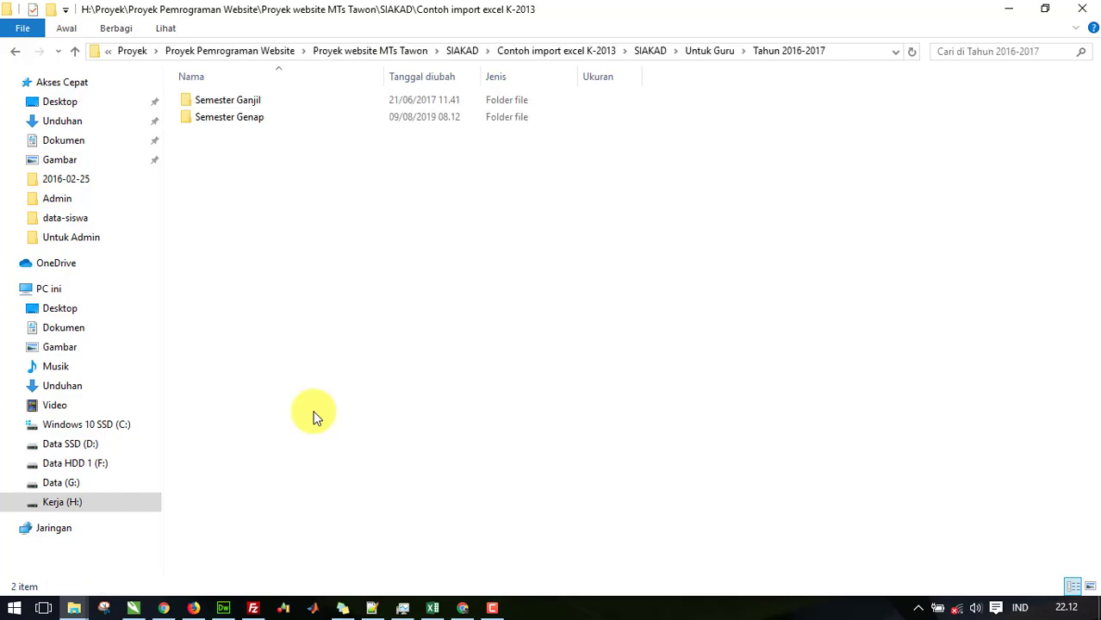
# - Open "1. KI-1 Nilai Spiritual [Genap 2016-2017].xls" from Semester Genap in Excel, collapse the ribbon and inspect the No Induk entry in B9
pyautogui.press('Down')
pyautogui.press('Return')
pyautogui.press('Down')
pyautogui.press('Down')
pyautogui.press('Down')
pyautogui.press('Down')
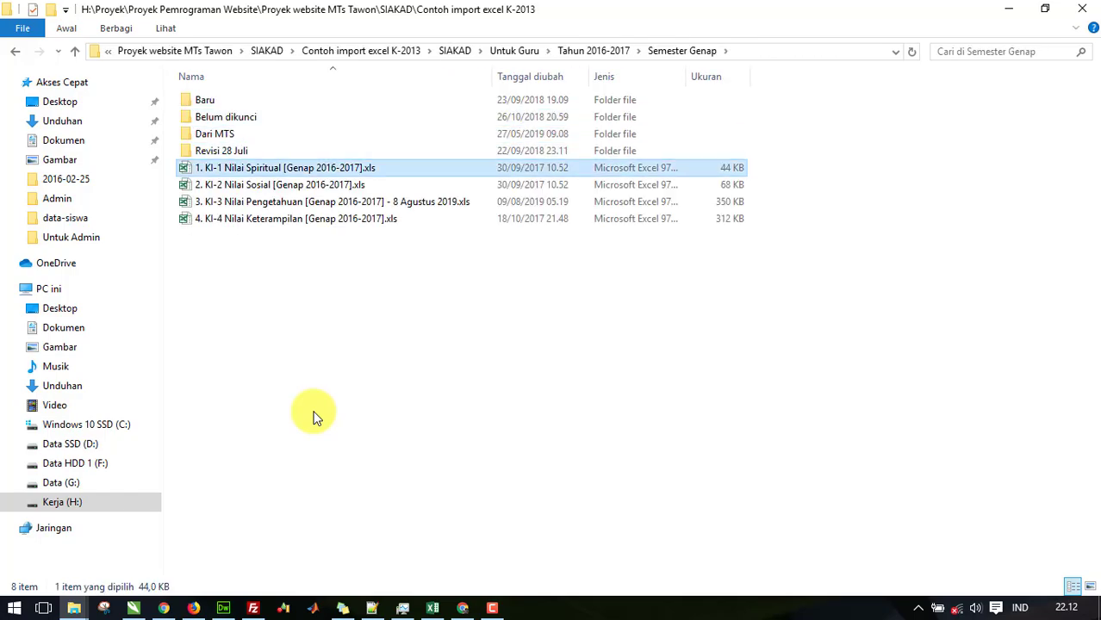
pyautogui.hotkey('alt', 'Tab')
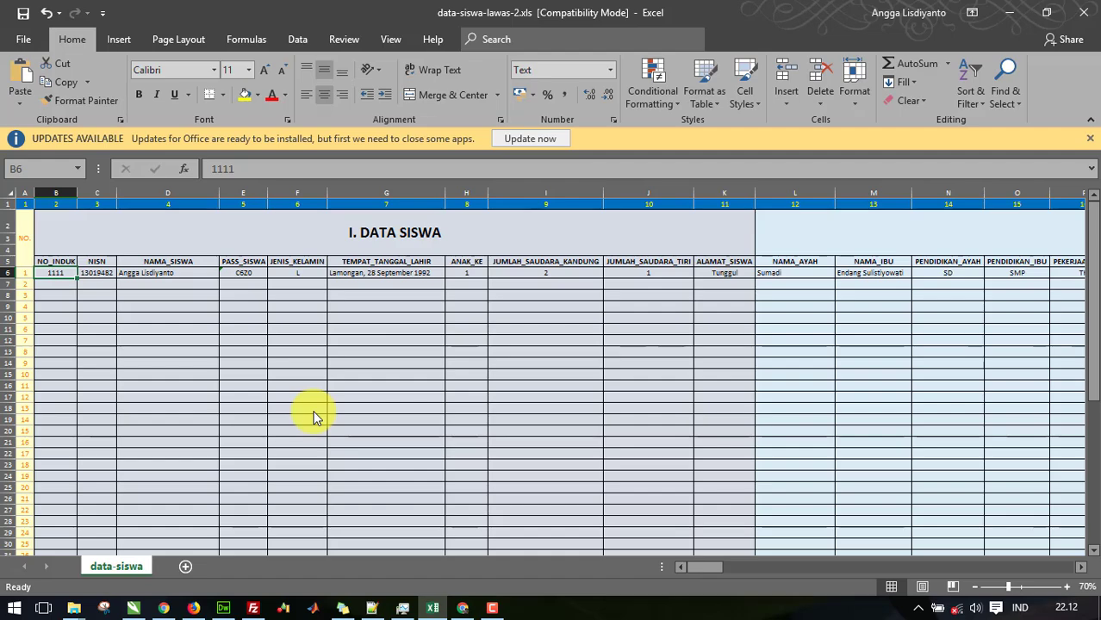
pyautogui.hotkey('ctrl', 'F1')
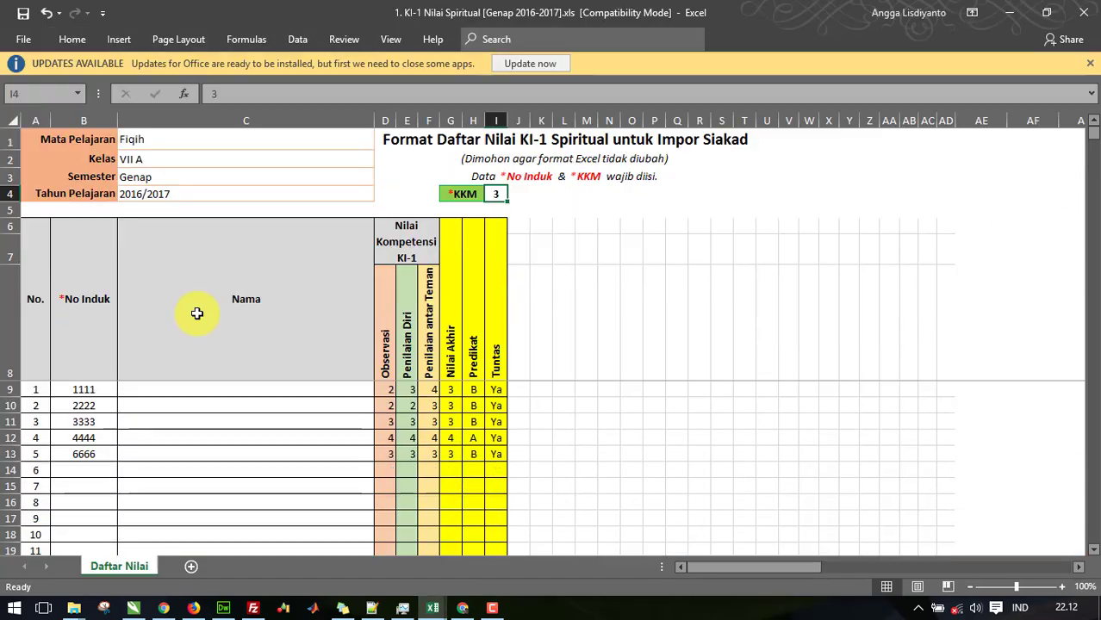
pyautogui.click(99, 392)
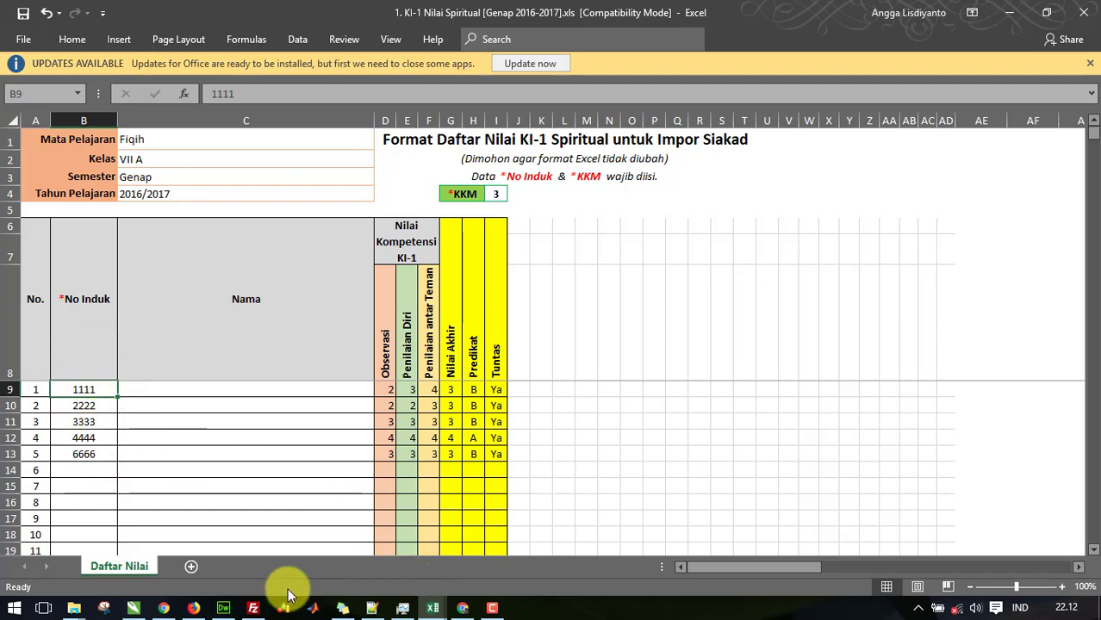
# - Return to Firefox and check the successful and failed import counts and the No Induk values in the KI-1 grade table
pyautogui.click(192, 610)
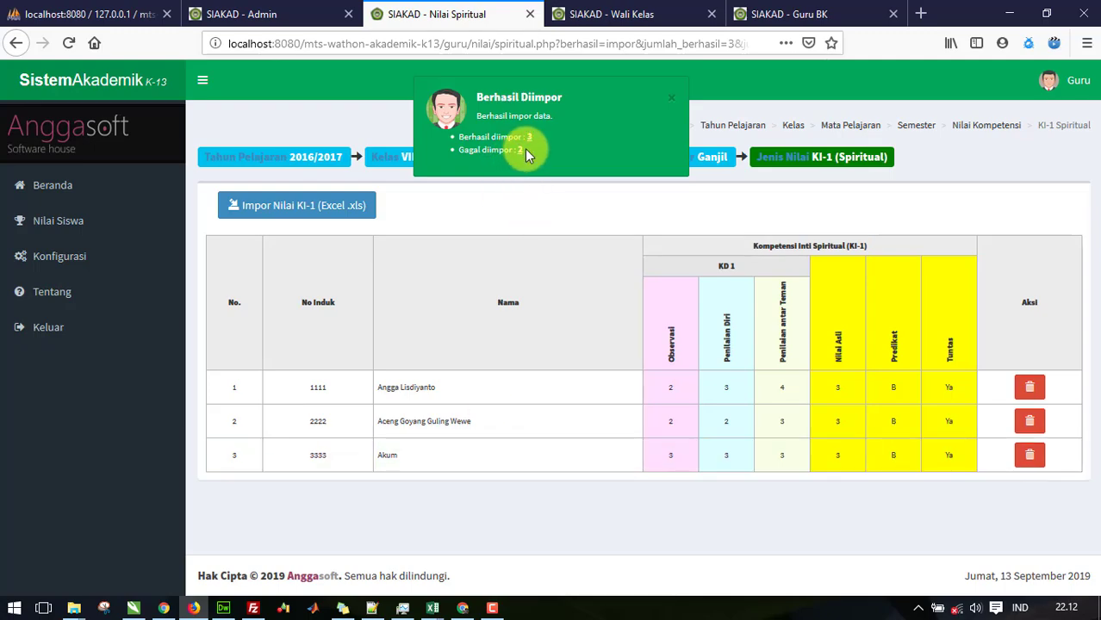
pyautogui.moveTo(525, 150); pyautogui.dragTo(519, 150)
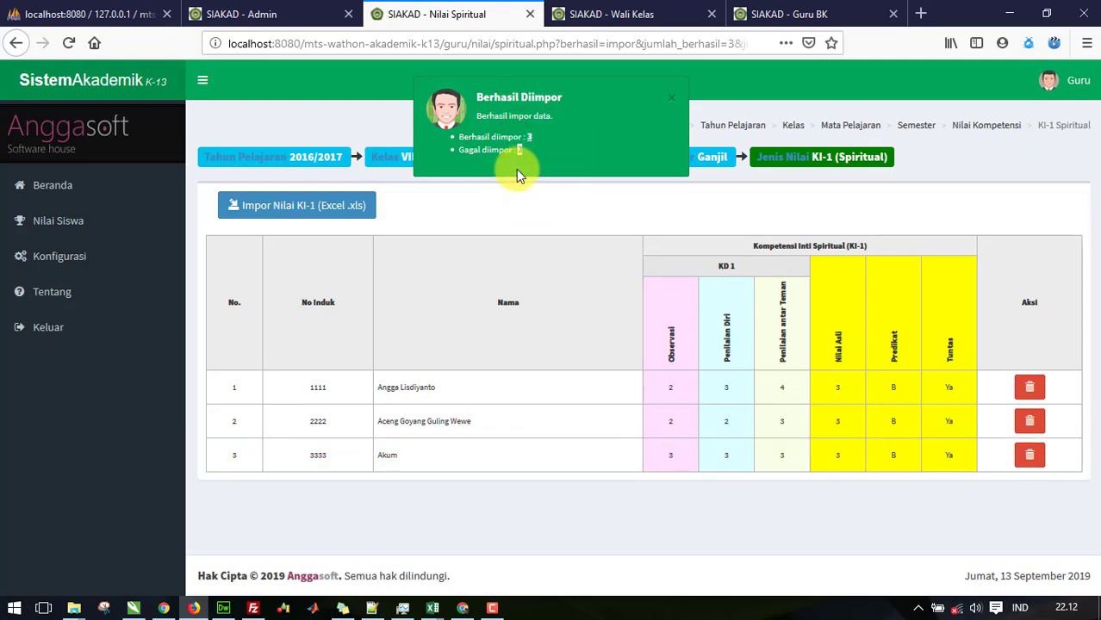
pyautogui.click(434, 609)
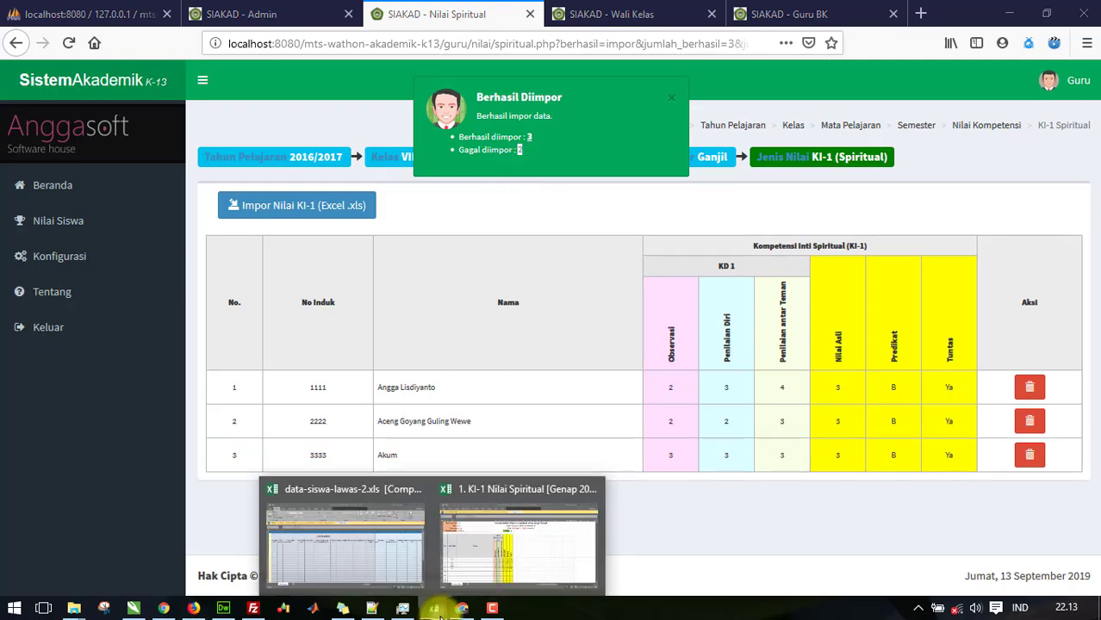
pyautogui.click(379, 344)
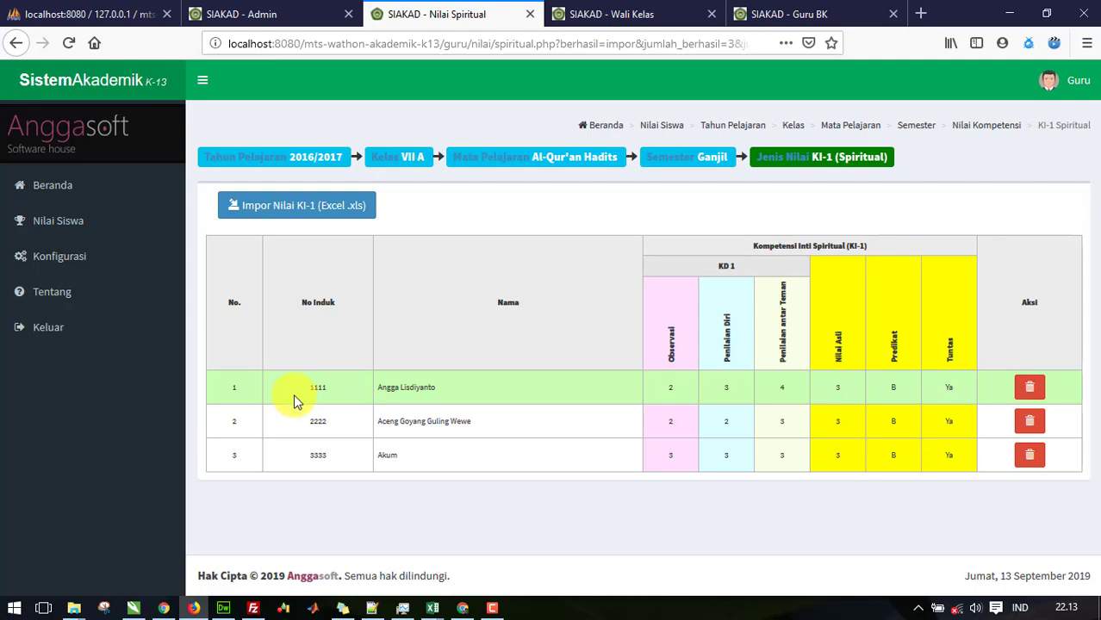
pyautogui.doubleClick(319, 387)
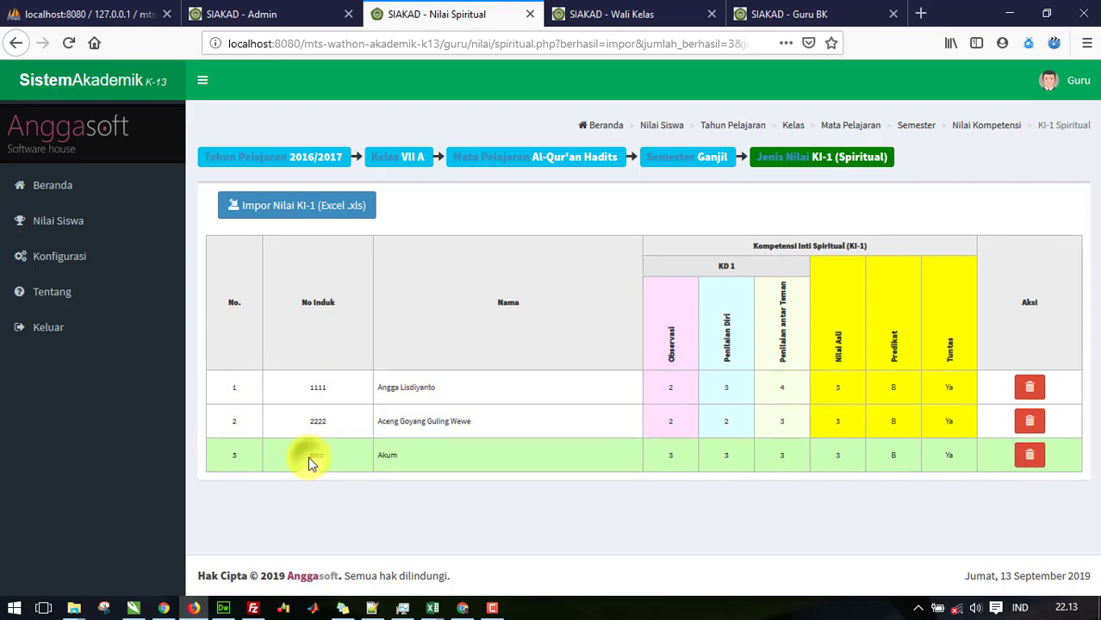
# - Switch to the KI-1 workbook in Excel and compare No Induk cells B9:B11 and B12:B13 with the imported rows
pyautogui.moveTo(432, 608)
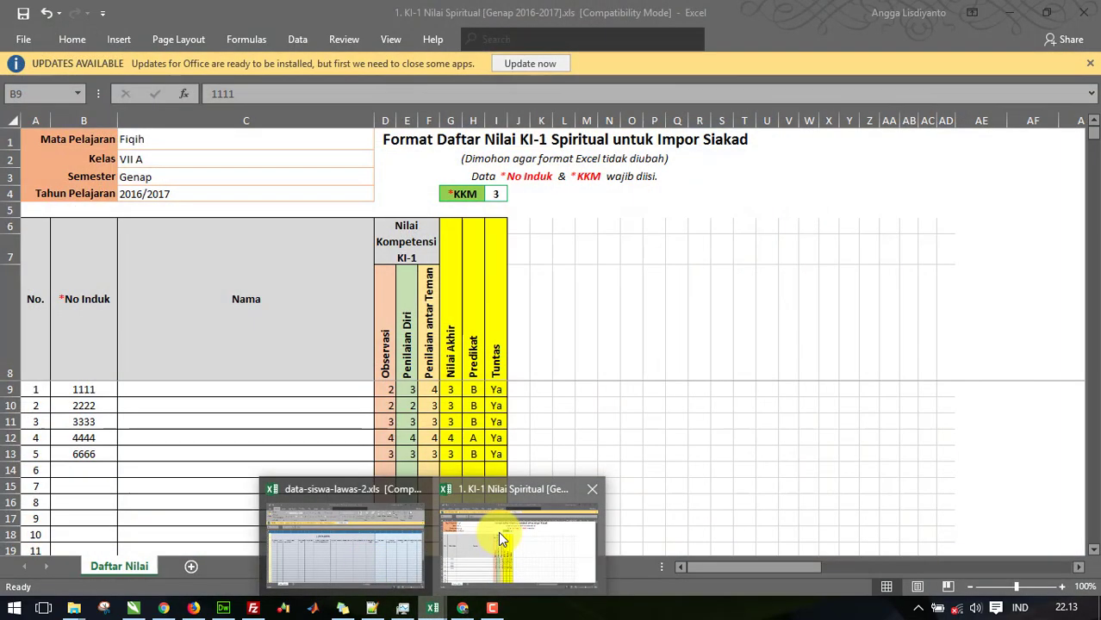
pyautogui.click(497, 531)
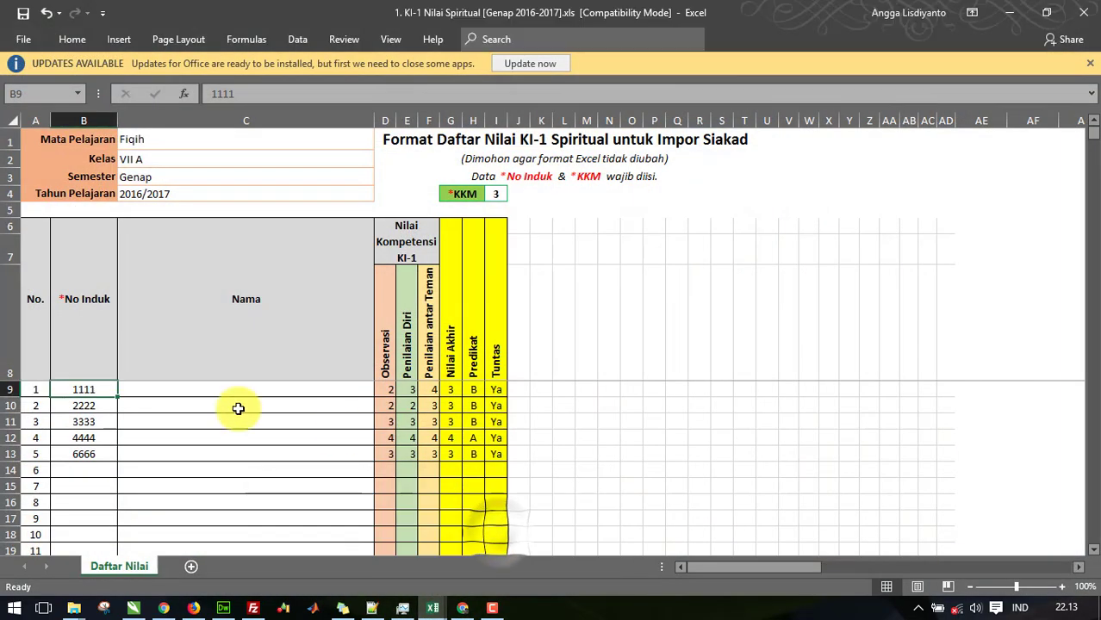
pyautogui.click(98, 405)
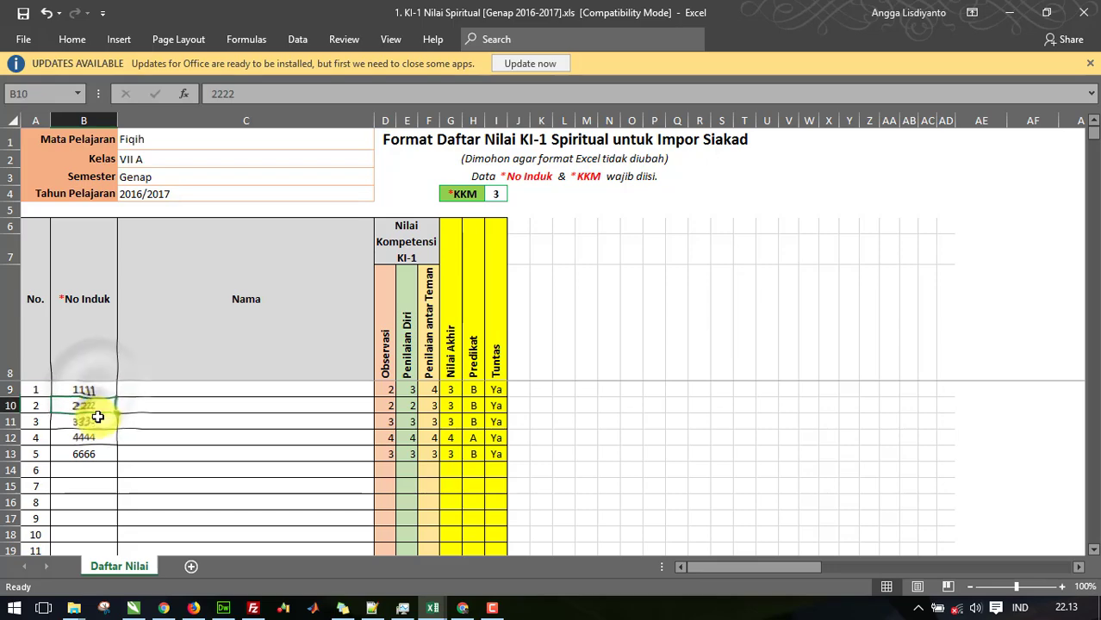
pyautogui.click(95, 420)
pyautogui.moveTo(73, 422); pyautogui.dragTo(86, 388)
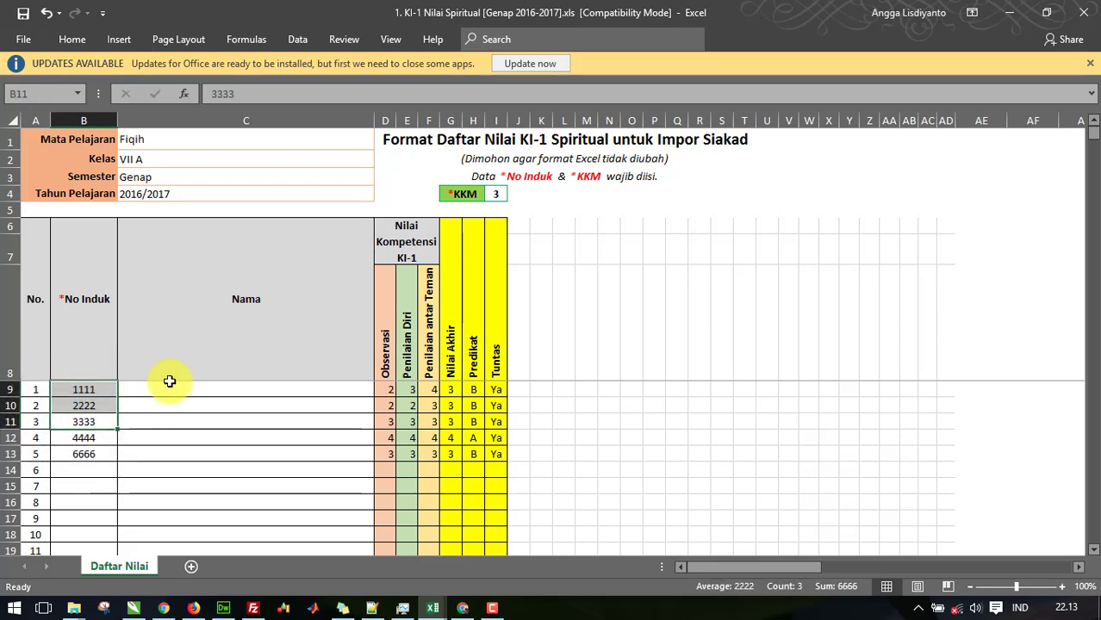
pyautogui.moveTo(86, 438); pyautogui.dragTo(86, 451)
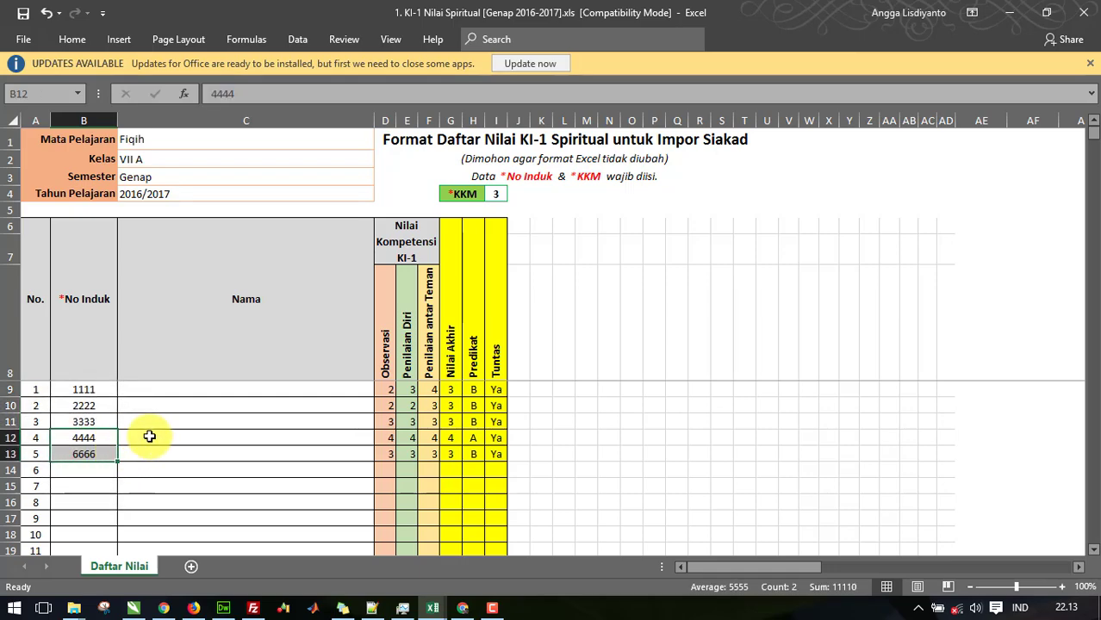
# - Review the No Induk and Nama cells in rows 9 to 13 of the KI-1 grade list
pyautogui.moveTo(130, 436); pyautogui.dragTo(103, 453)
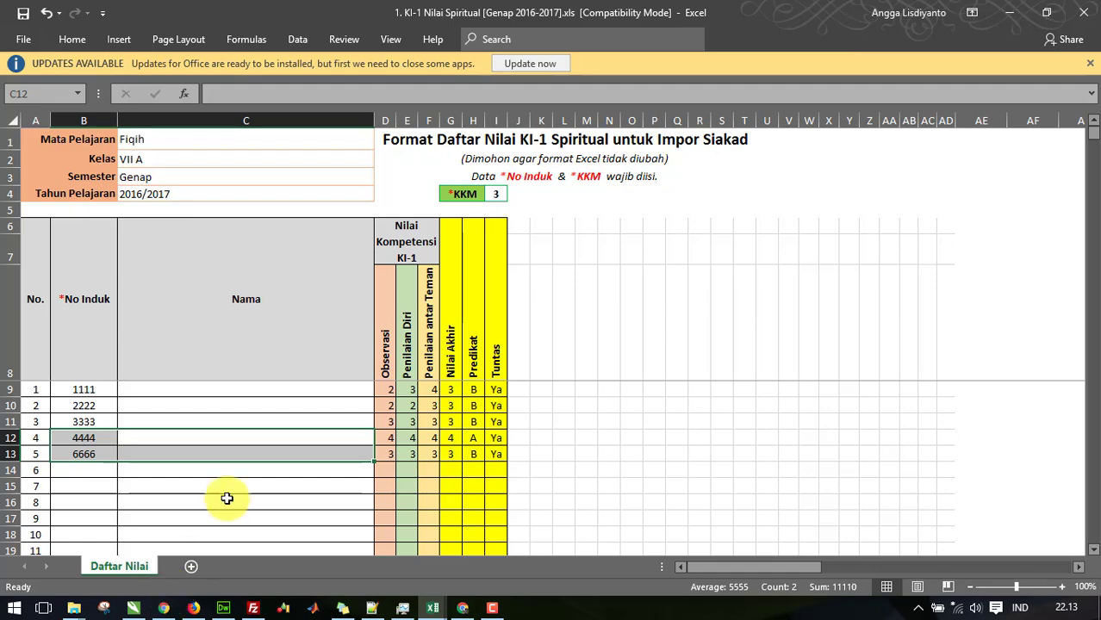
pyautogui.moveTo(177, 391); pyautogui.dragTo(184, 412)
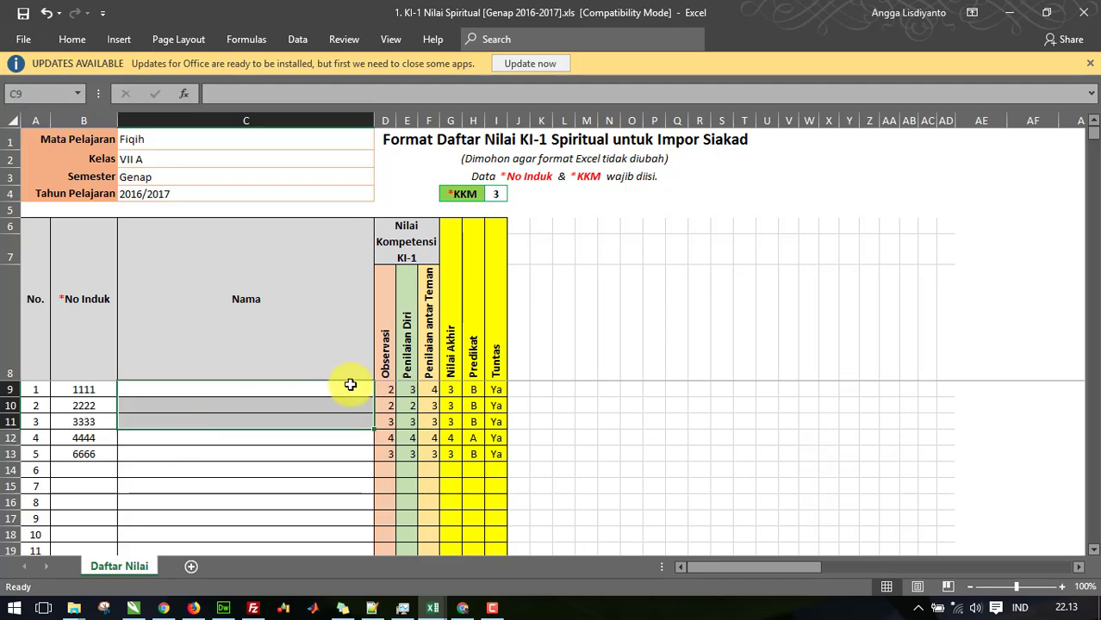
pyautogui.click(91, 393)
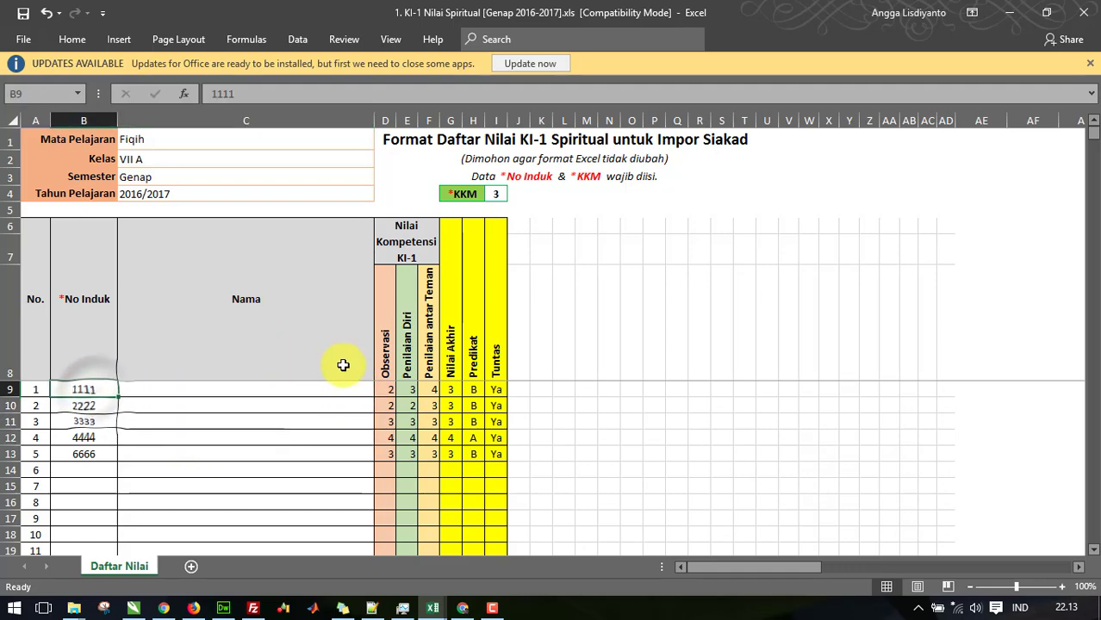
# - Inspect the first student's KI-1 scores and the Nilai Akhir, Predikat and Tuntas formulas in G9, H9 and I9
pyautogui.moveTo(383, 399); pyautogui.dragTo(405, 390)
pyautogui.click(450, 389)
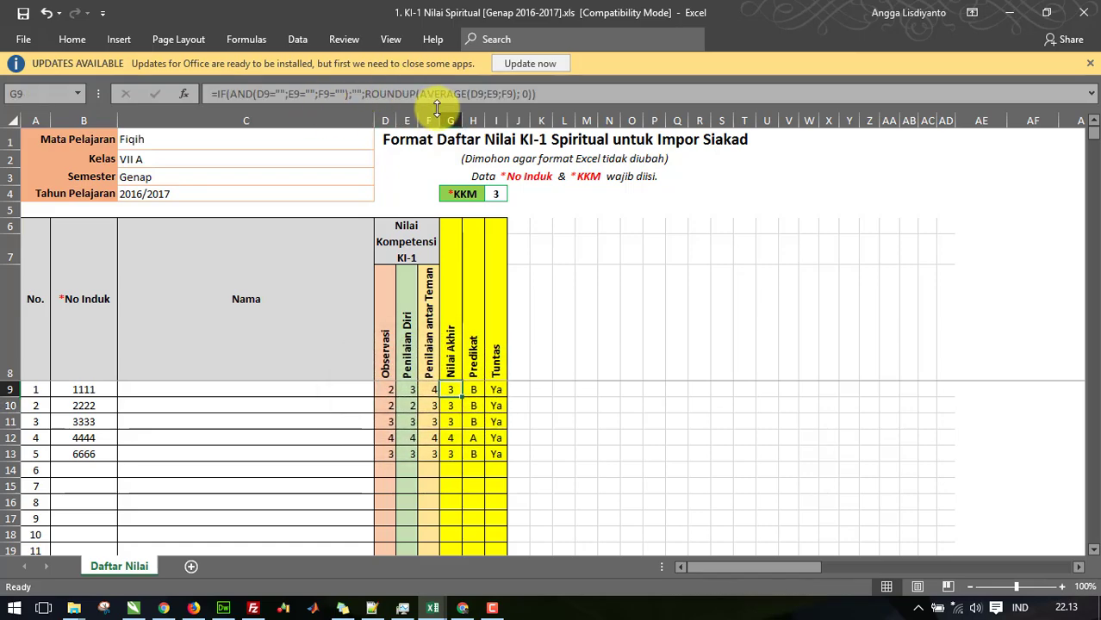
pyautogui.click(475, 389)
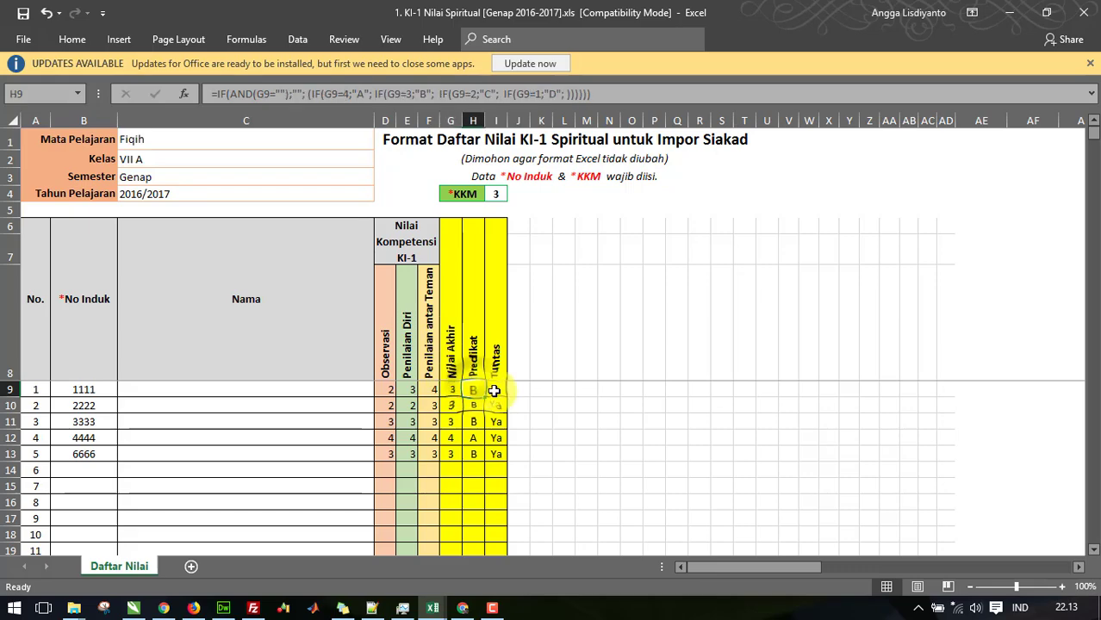
pyautogui.click(497, 392)
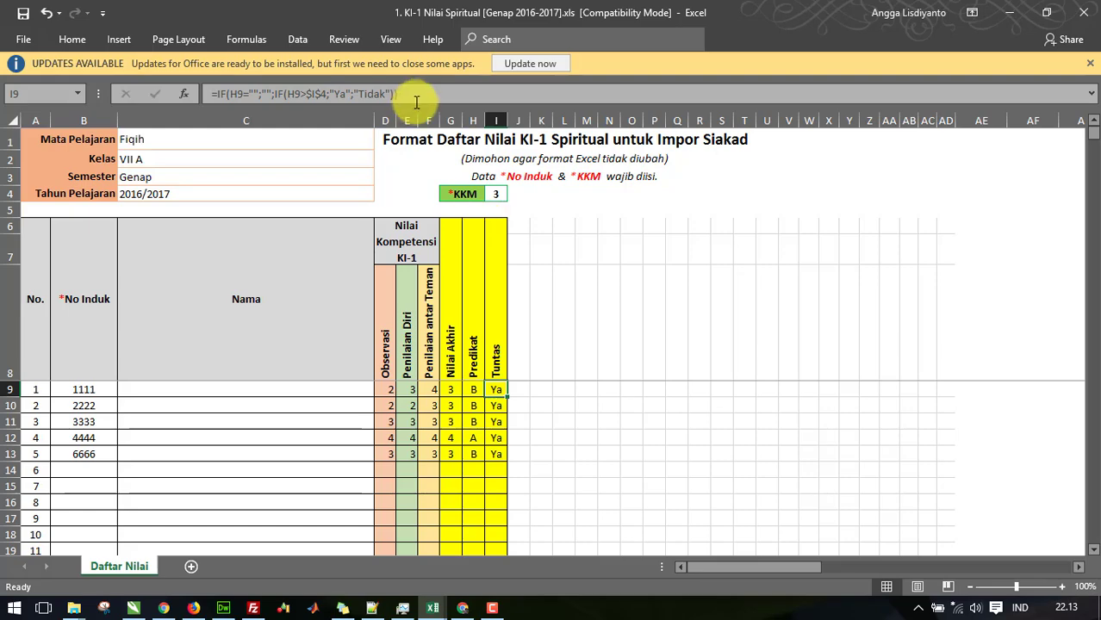
# - Try to edit the Predikat header, and review the input cells B9, C9 and D9:F9 of the KI-1 sheet
pyautogui.doubleClick(476, 318)
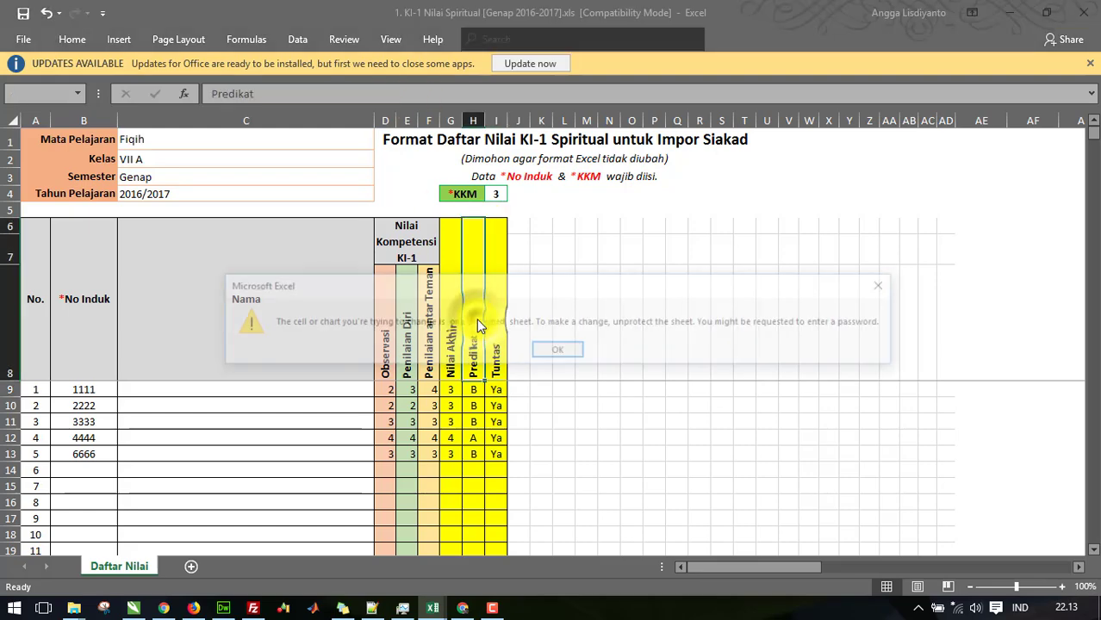
pyautogui.click(552, 349)
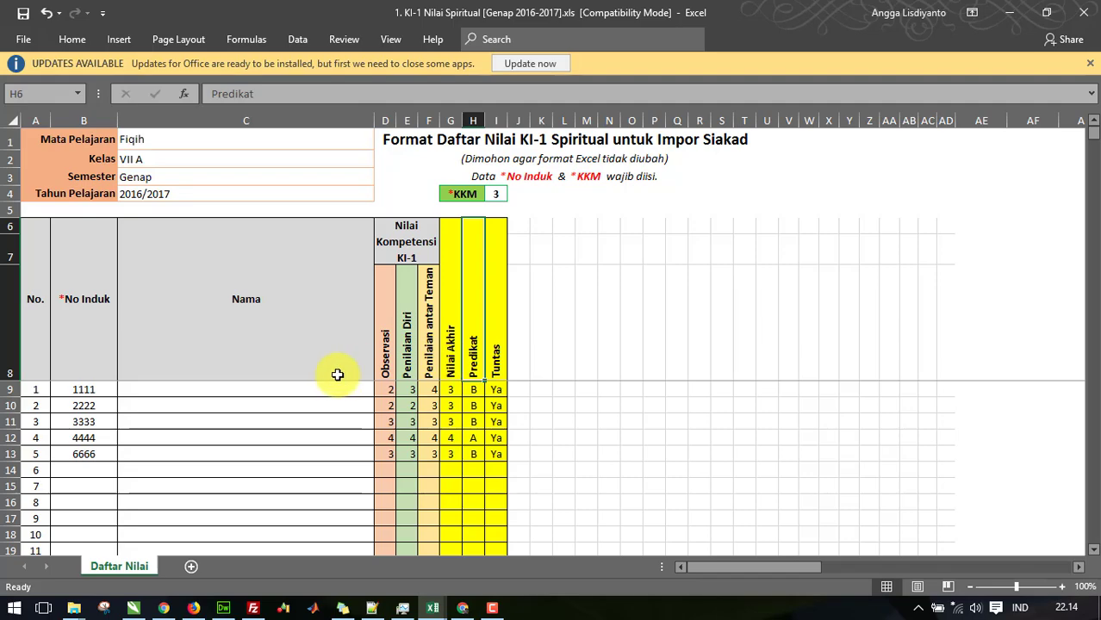
pyautogui.click(101, 392)
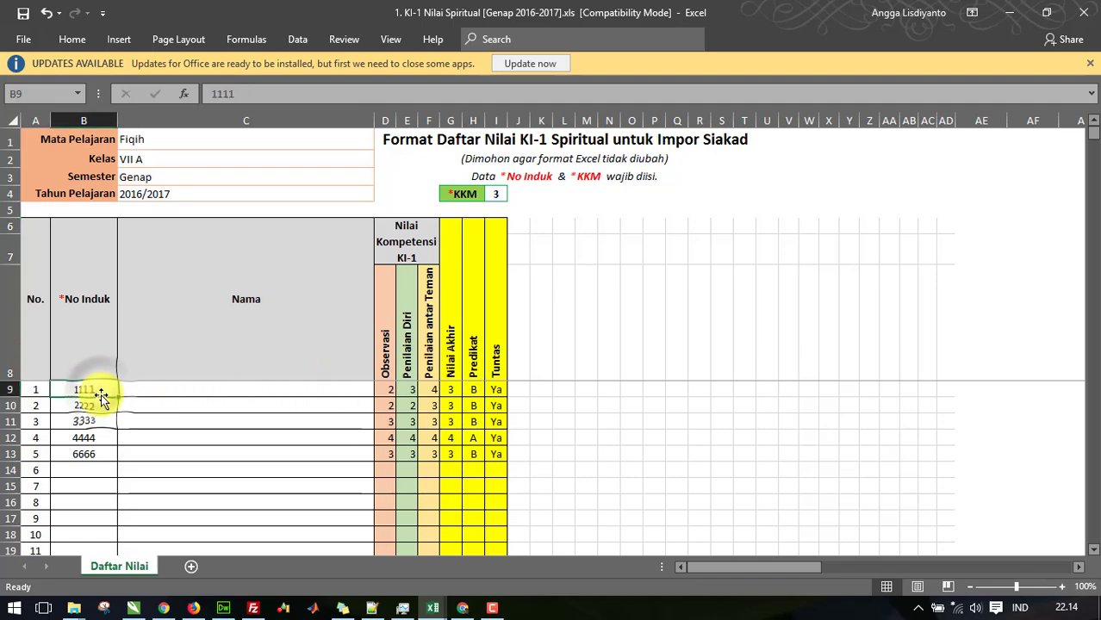
pyautogui.click(148, 389)
pyautogui.moveTo(379, 389); pyautogui.dragTo(428, 389)
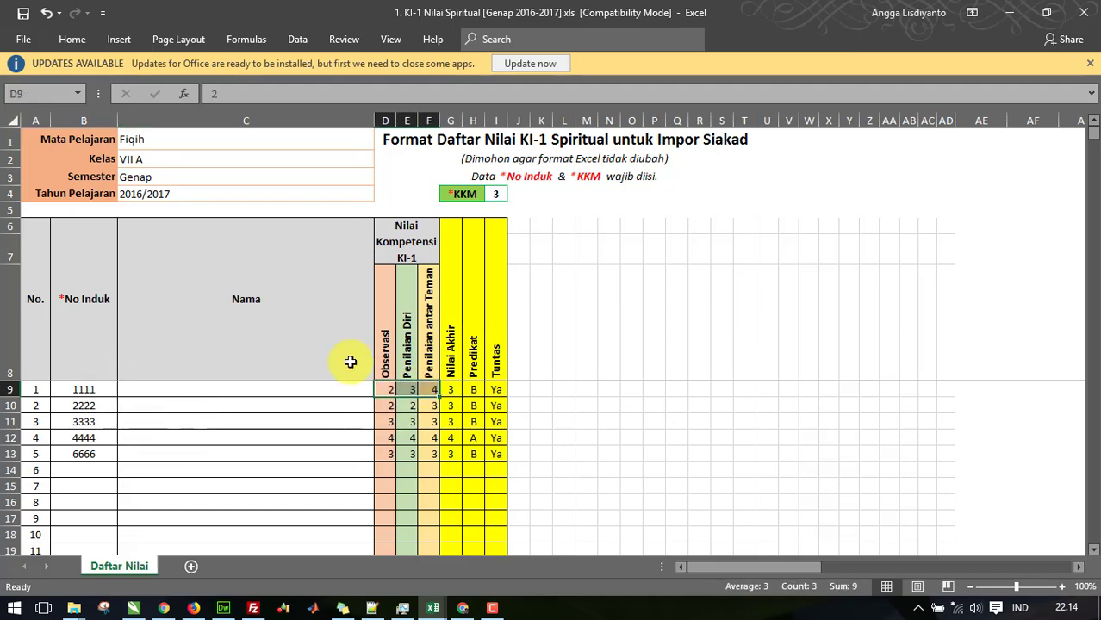
# - Switch to Firefox and go back through Nilai Kompetensi to the KI-2 (Sosial) grade page
pyautogui.click(193, 608)
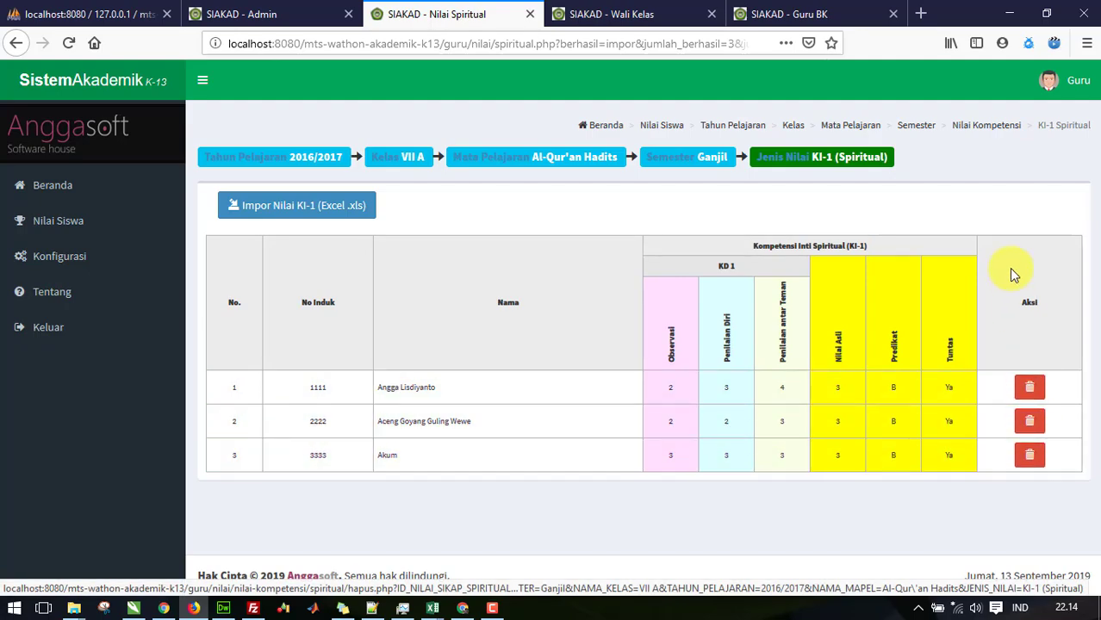
pyautogui.click(779, 164)
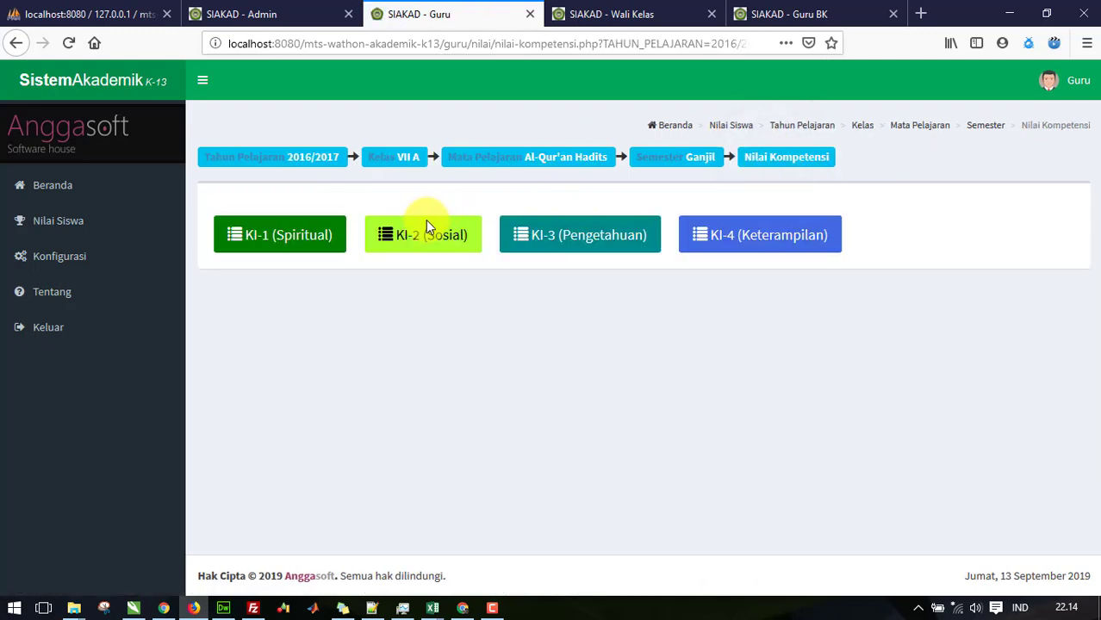
pyautogui.click(410, 248)
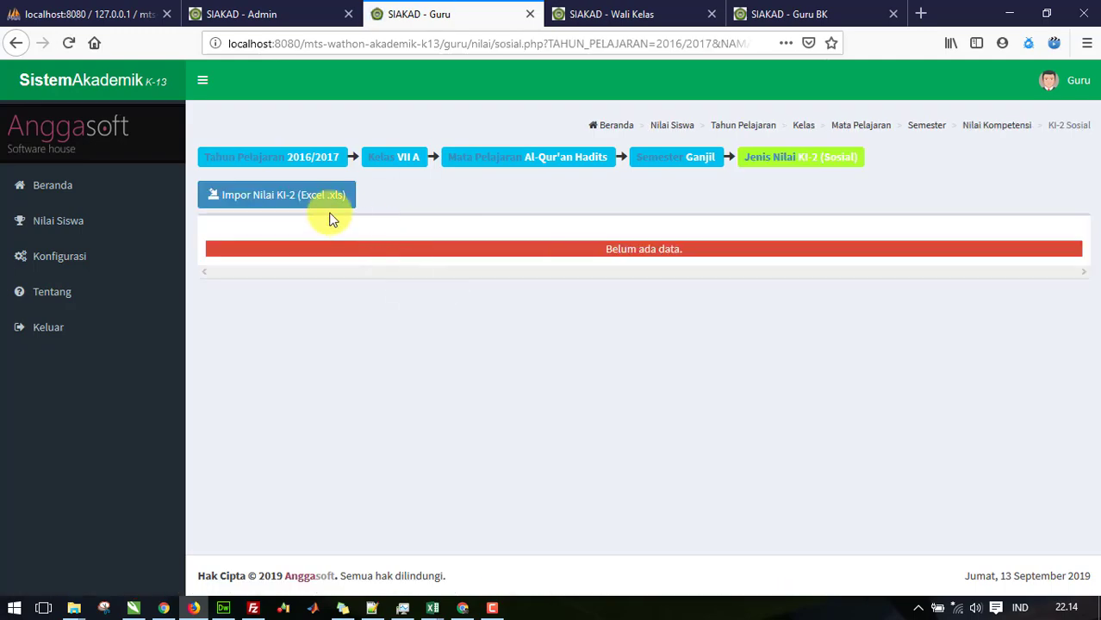
# - Import "2. KI-2 Nilai Sosial [Genap 2016-2017].xls" as the KI-2 grades and check the failed import count
pyautogui.click(283, 201)
pyautogui.click(482, 156)
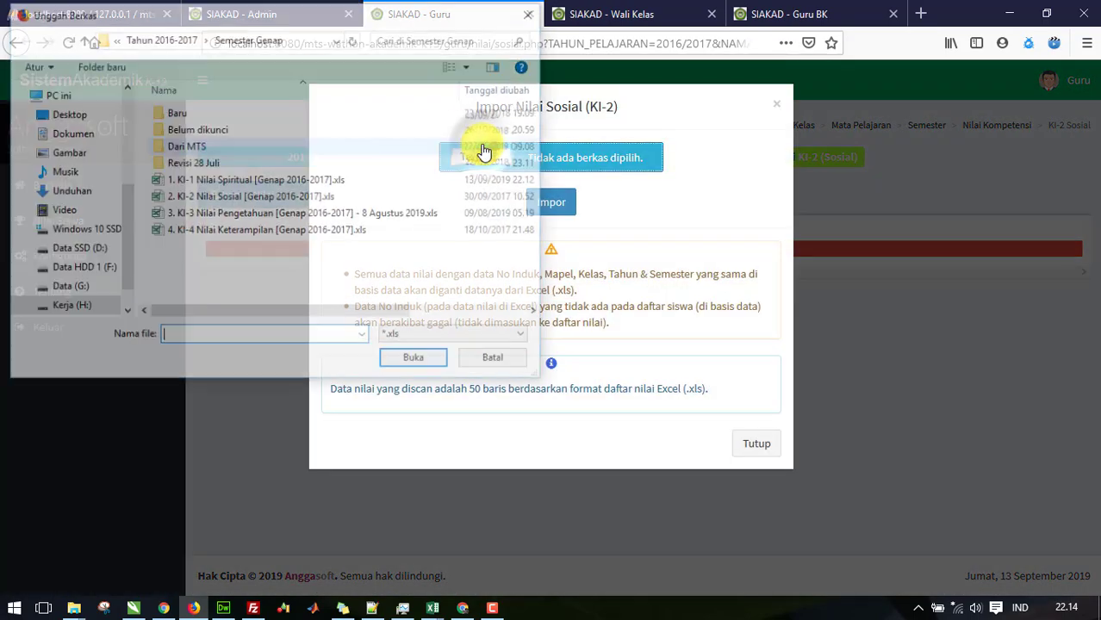
pyautogui.doubleClick(289, 200)
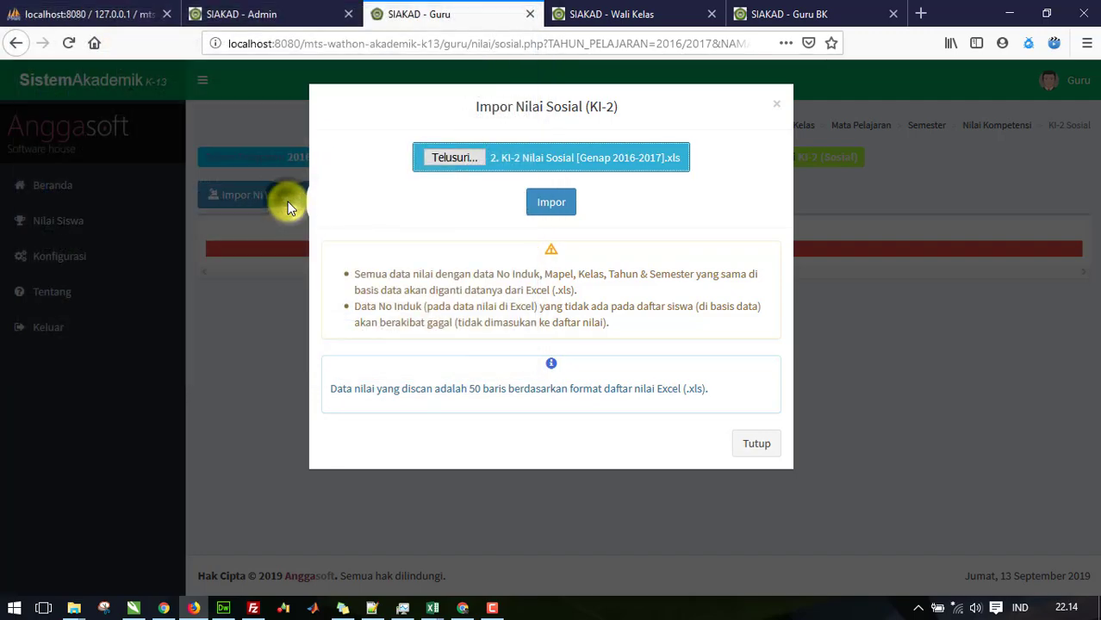
pyautogui.click(551, 201)
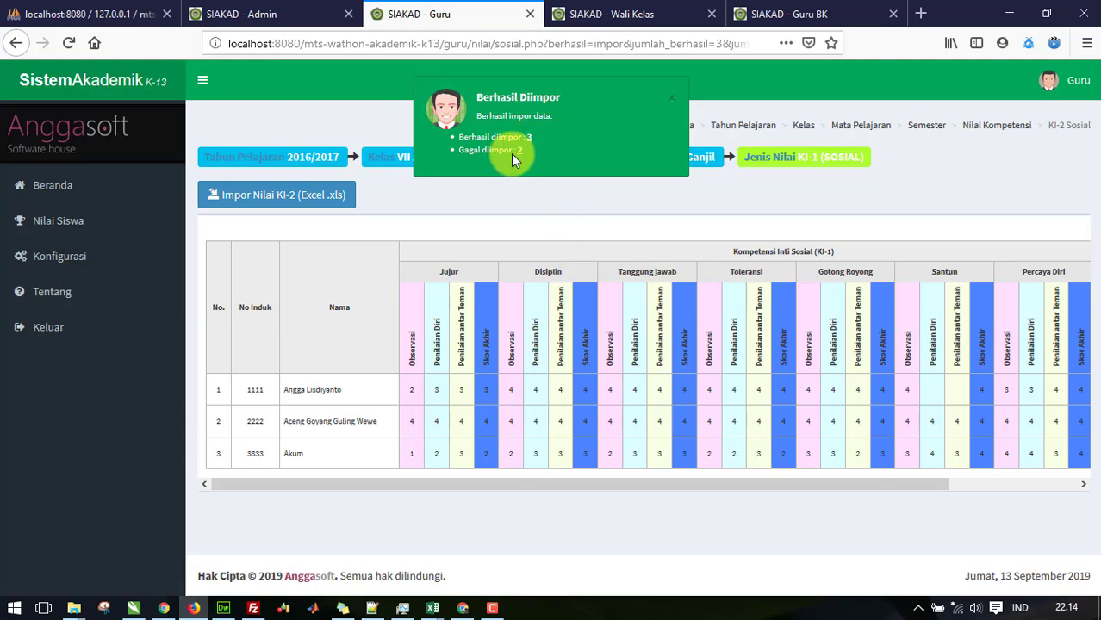
pyautogui.moveTo(517, 152); pyautogui.dragTo(491, 154)
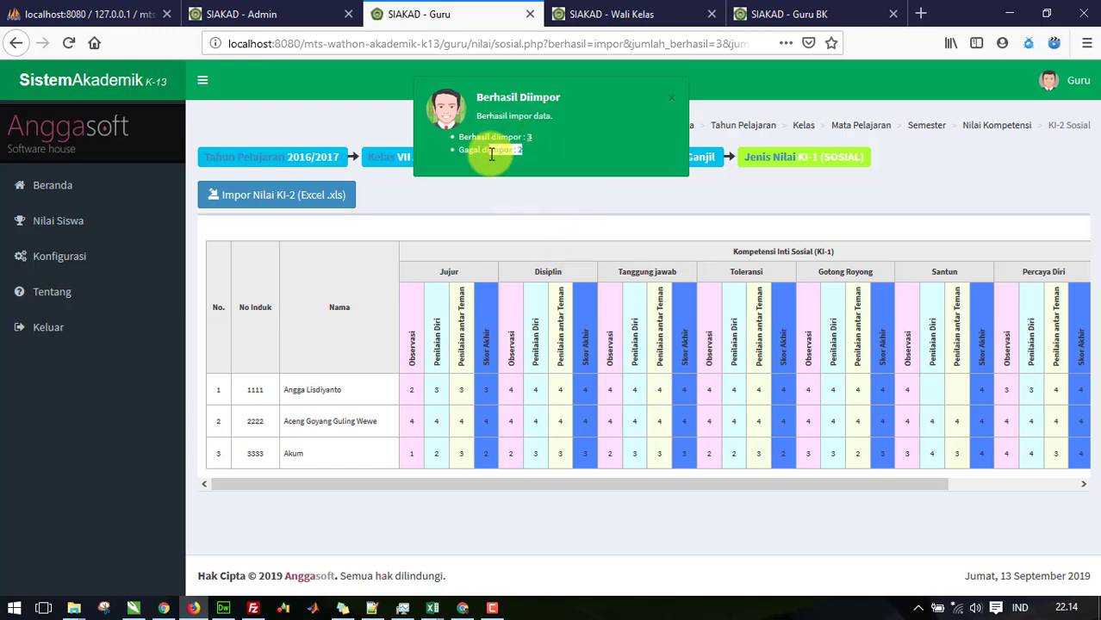
pyautogui.click(471, 162)
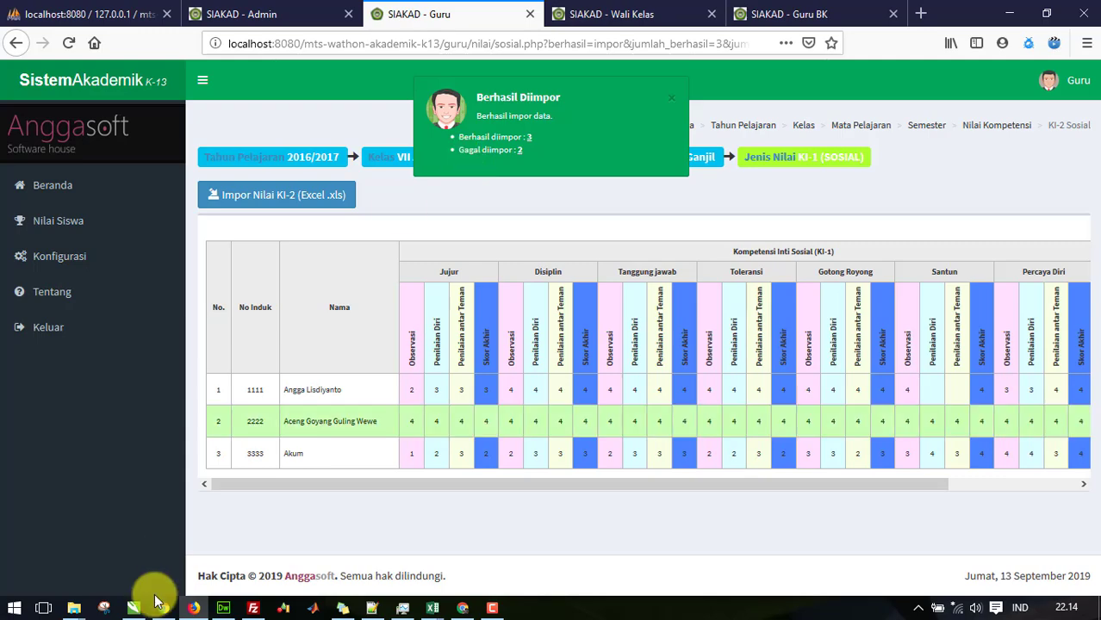
# - Switch to File Explorer, open "2. KI-2 Nilai Sosial [Genap 2016-2017].xls" from Semester Genap in Excel and dismiss the Office update notice
pyautogui.moveTo(78, 608)
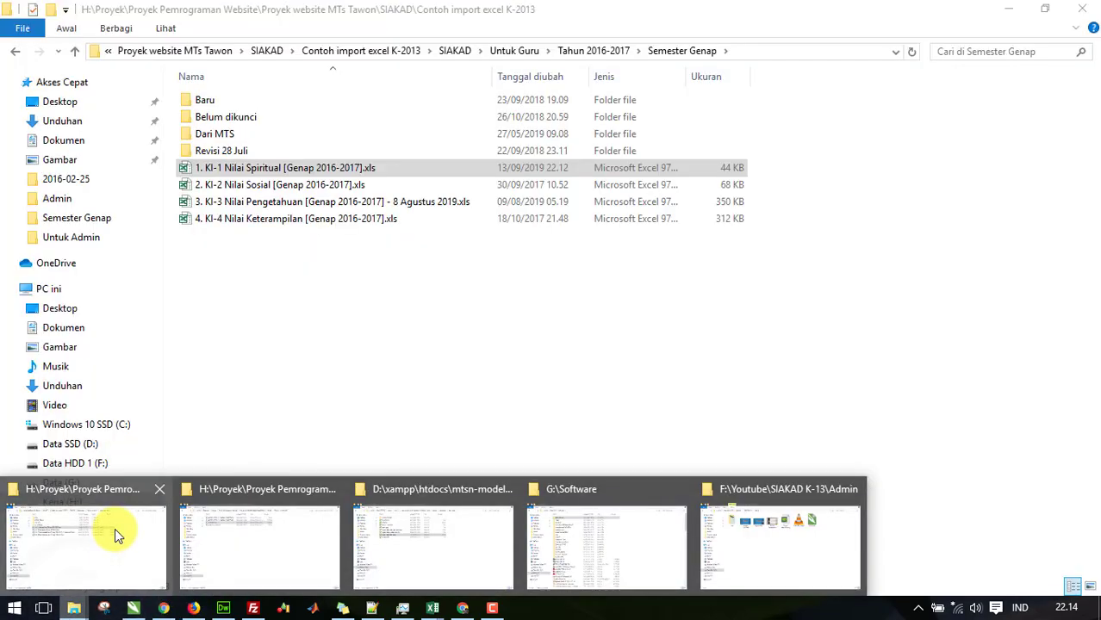
pyautogui.click(114, 528)
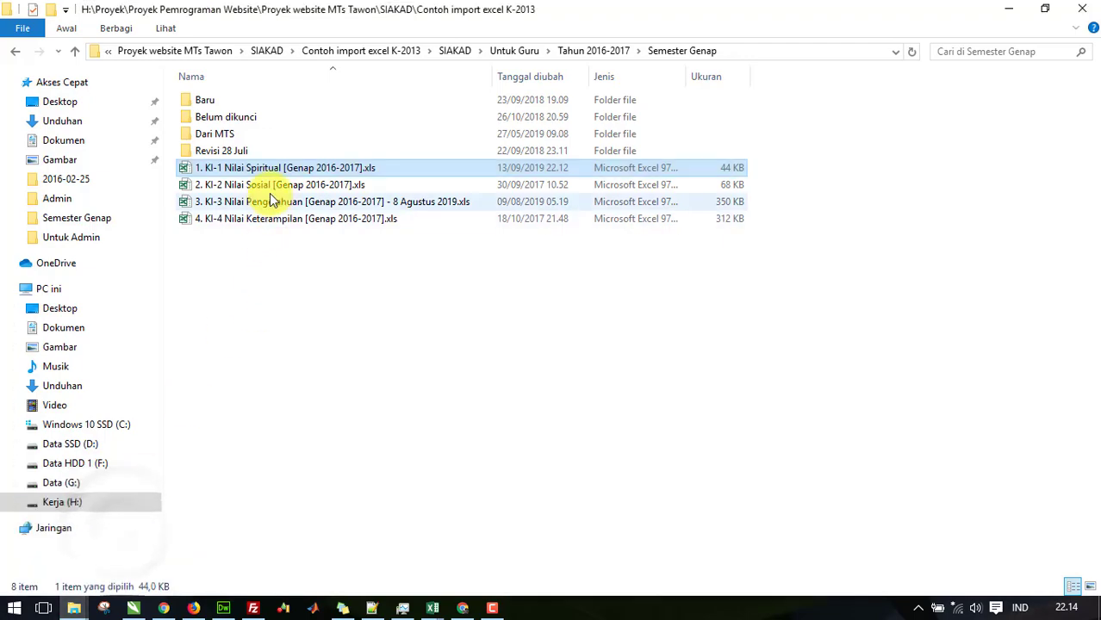
pyautogui.press('Return')
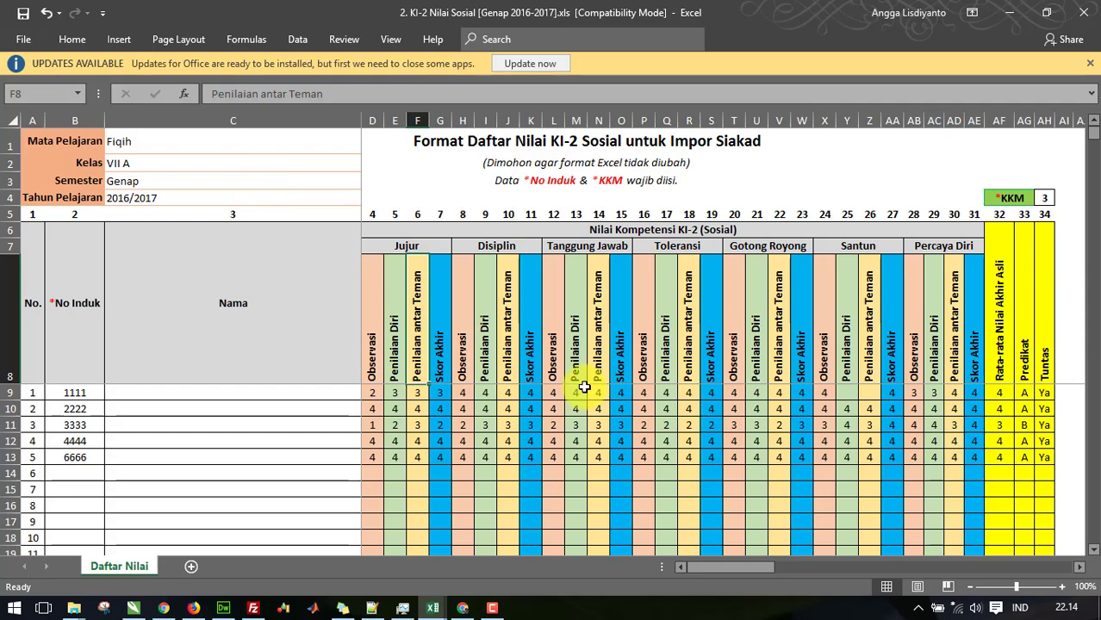
pyautogui.click(1092, 68)
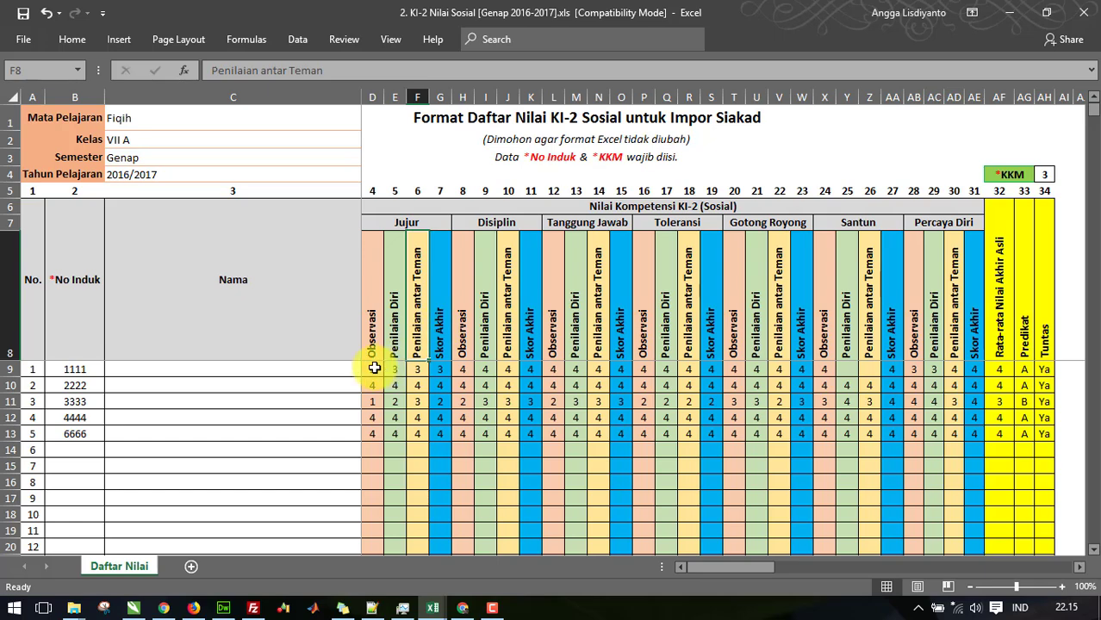
# - Examine the No Induk entry in B9, Nama cells C9:C11 and Jujur score cells of the KI-2 sheet
pyautogui.click(91, 369)
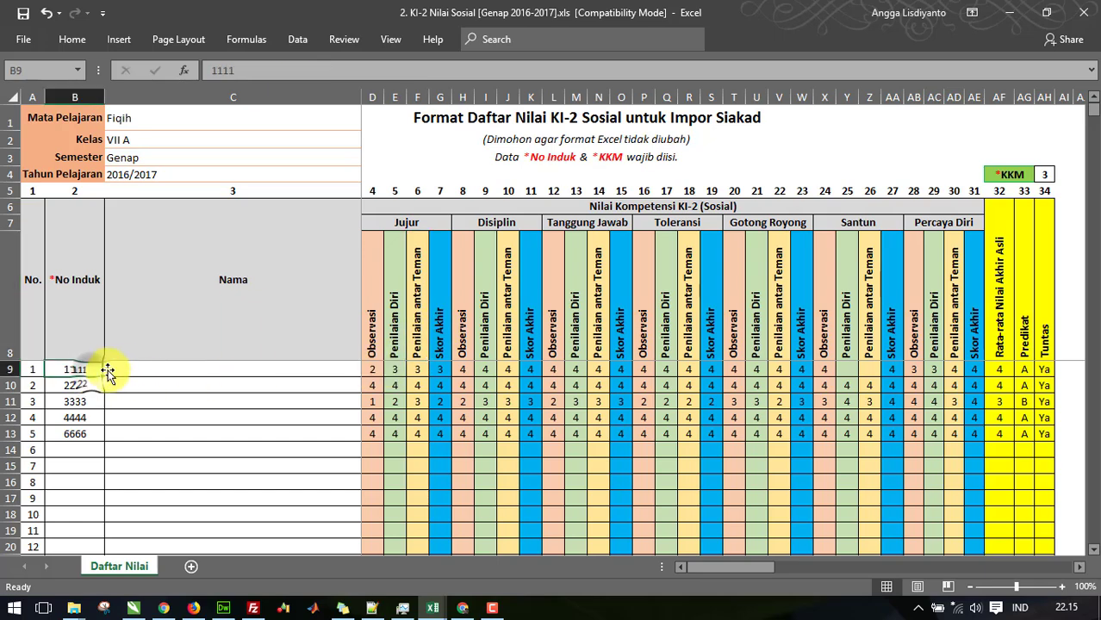
pyautogui.click(130, 369)
pyautogui.moveTo(130, 369)
pyautogui.mouseDown()
pyautogui.moveTo(142, 398)
pyautogui.moveTo(147, 389)
pyautogui.mouseUp()
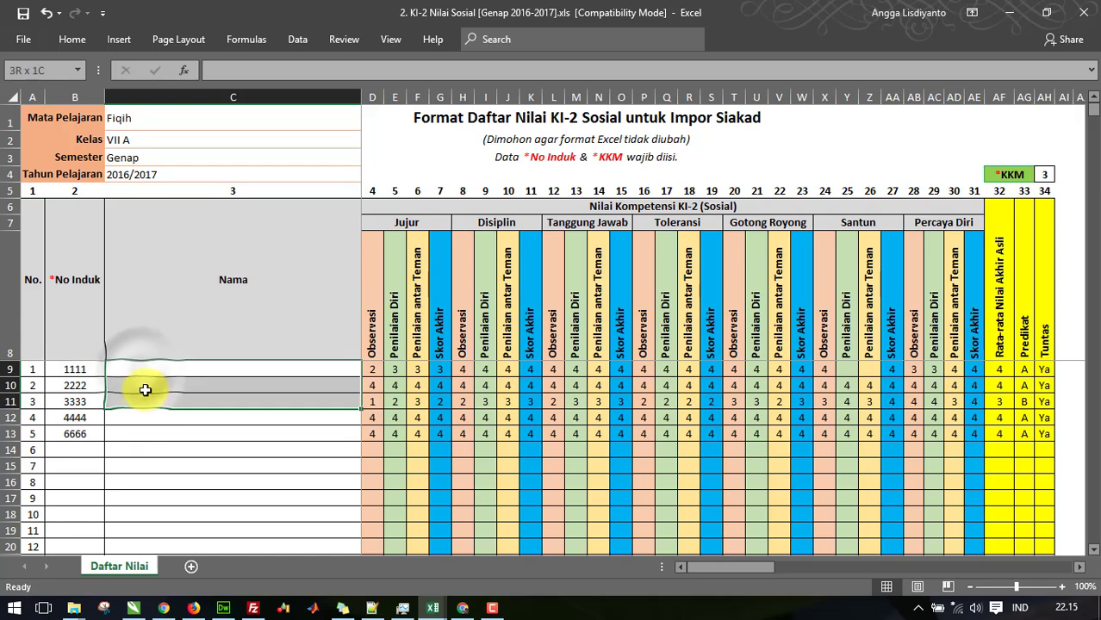
pyautogui.click(376, 368)
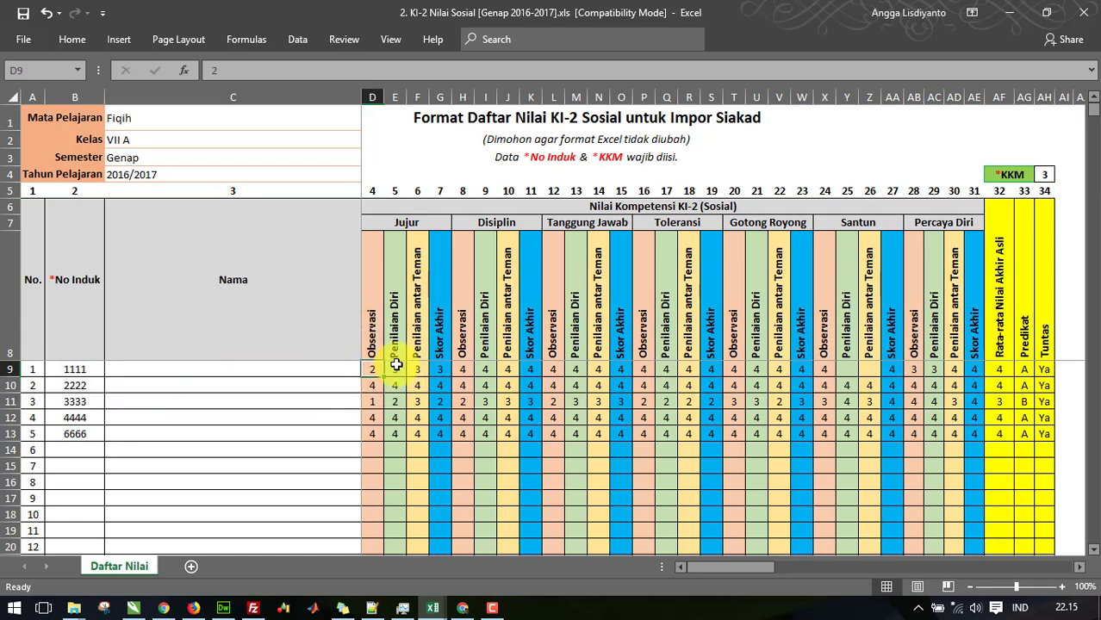
pyautogui.moveTo(396, 364); pyautogui.dragTo(413, 362)
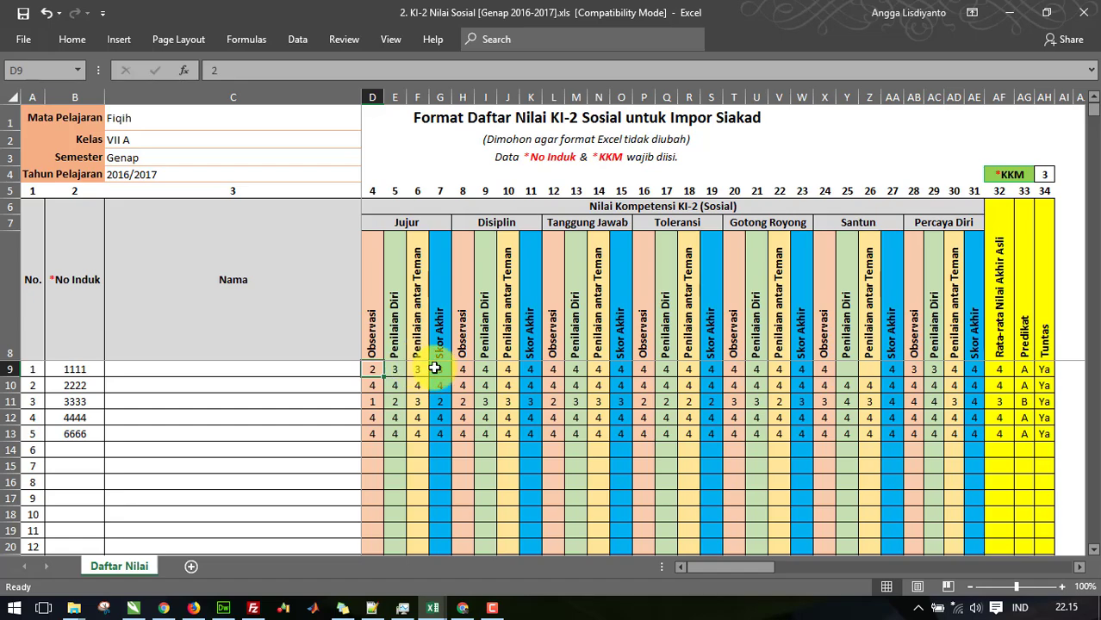
# - Try to edit the Skor Akhir header of the Jujur group in G8
pyautogui.click(435, 368)
pyautogui.click(440, 329)
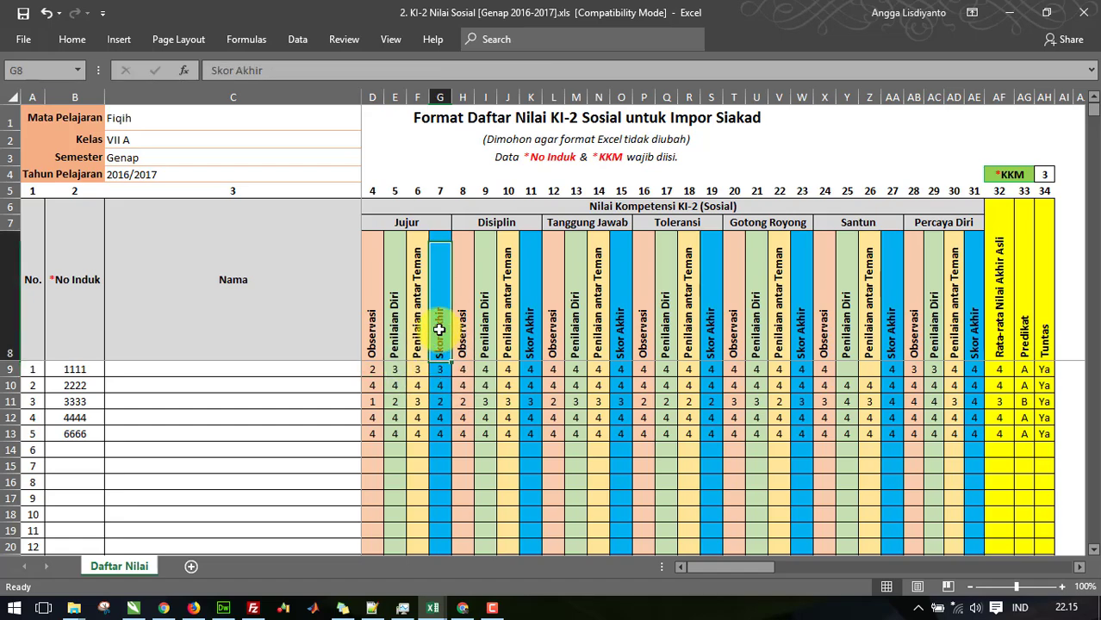
pyautogui.doubleClick(438, 329)
pyautogui.click(555, 346)
# - Compare the Jujur scores in D9:F9 with the Skor Akhir formula in G9, and try to edit that formula cell
pyautogui.moveTo(372, 368); pyautogui.dragTo(414, 368)
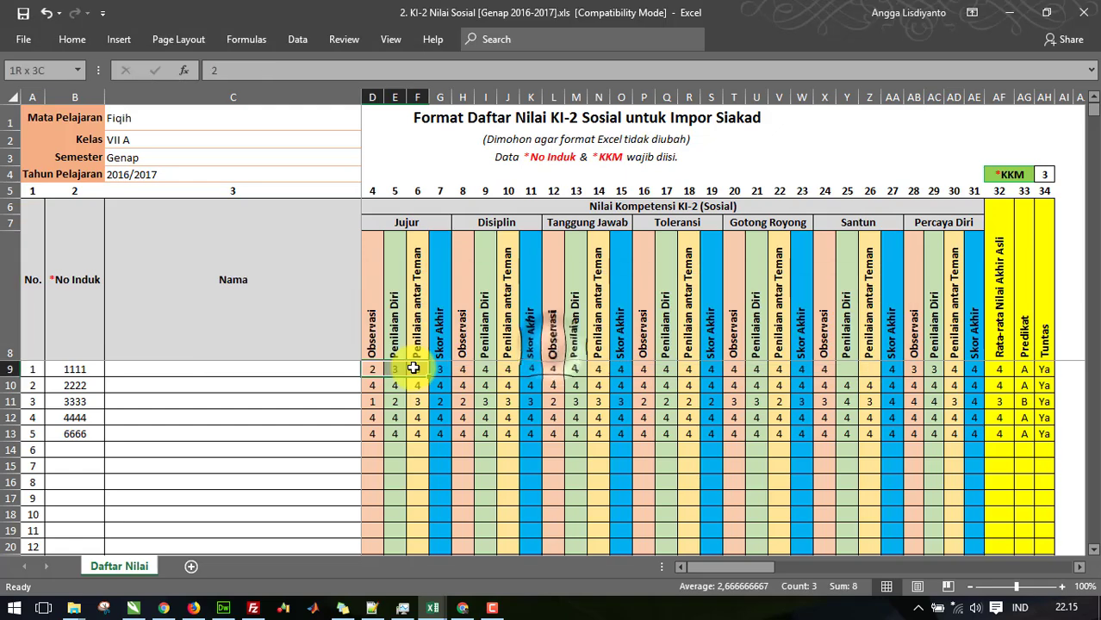
pyautogui.click(438, 368)
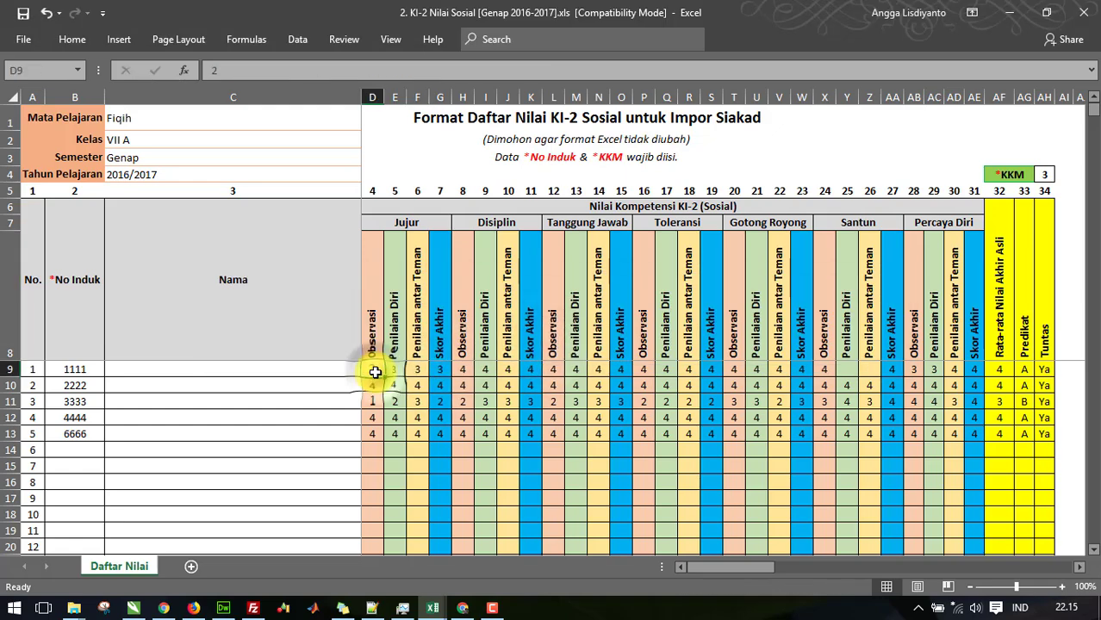
pyautogui.moveTo(375, 372); pyautogui.dragTo(416, 370)
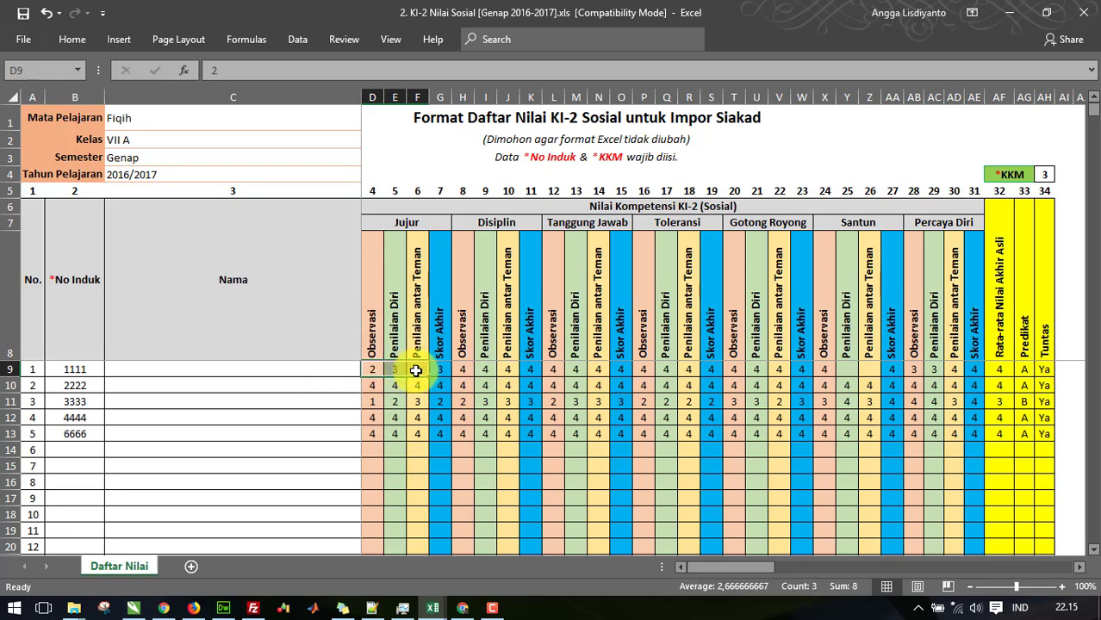
pyautogui.click(438, 369)
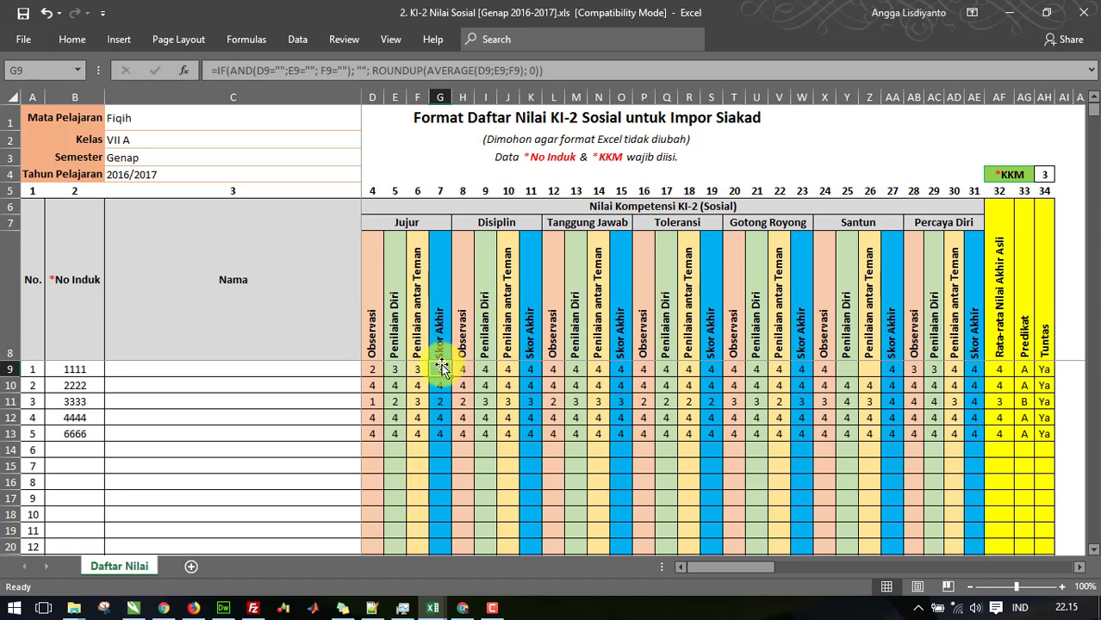
pyautogui.doubleClick(438, 370)
pyautogui.click(553, 349)
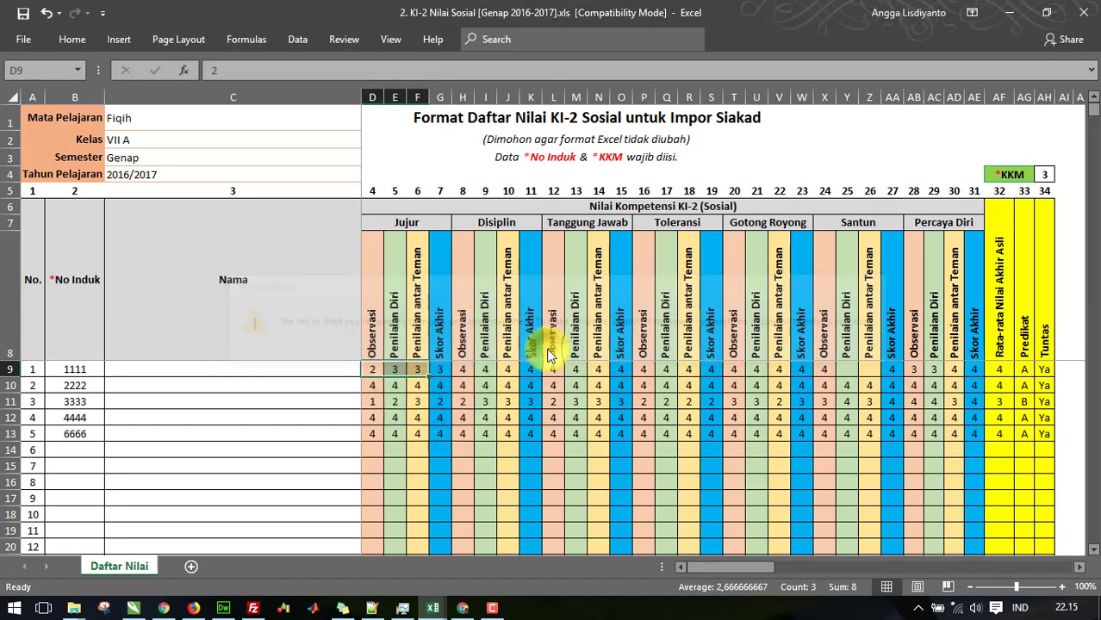
# - Inspect the Predikat formula in AG9 and the Tuntas formula in AH9, and try to edit the Tuntas formula
pyautogui.click(1025, 368)
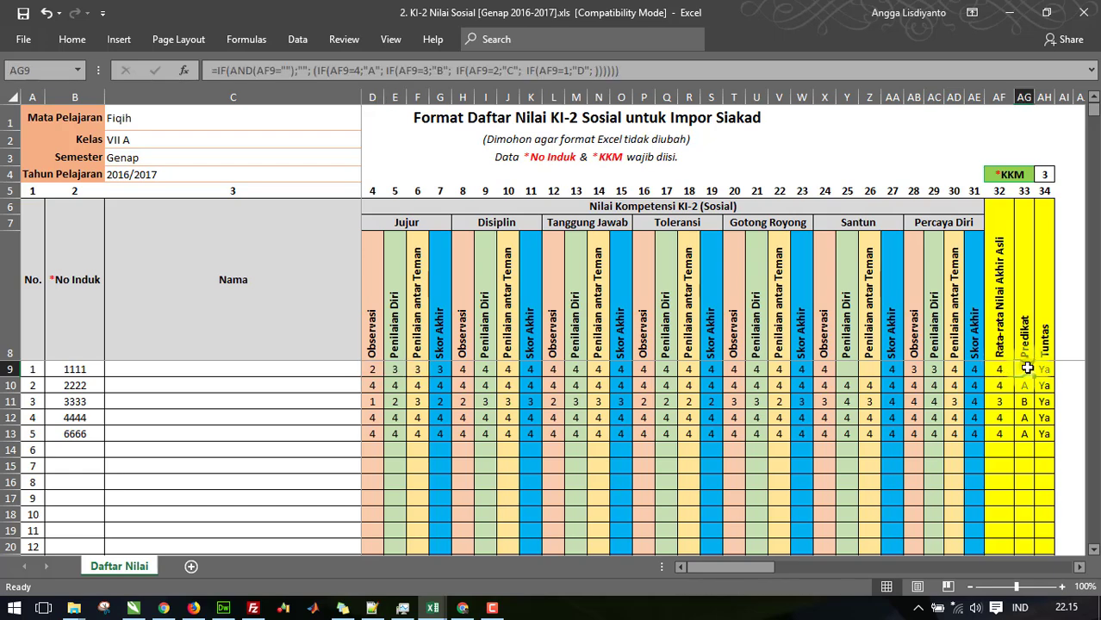
pyautogui.click(1046, 369)
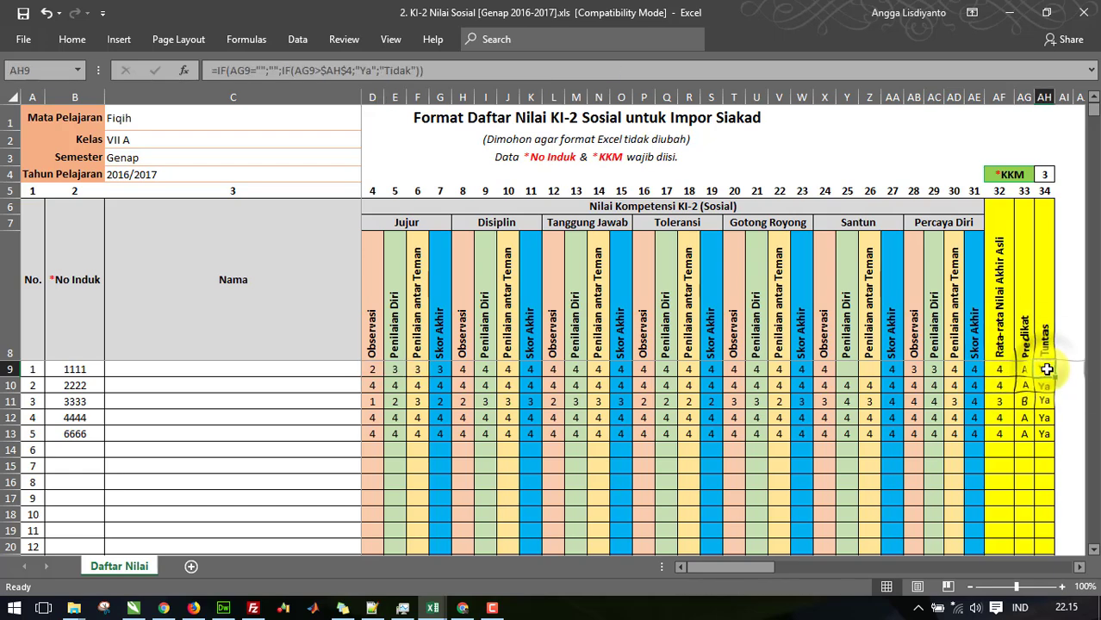
pyautogui.click(449, 69)
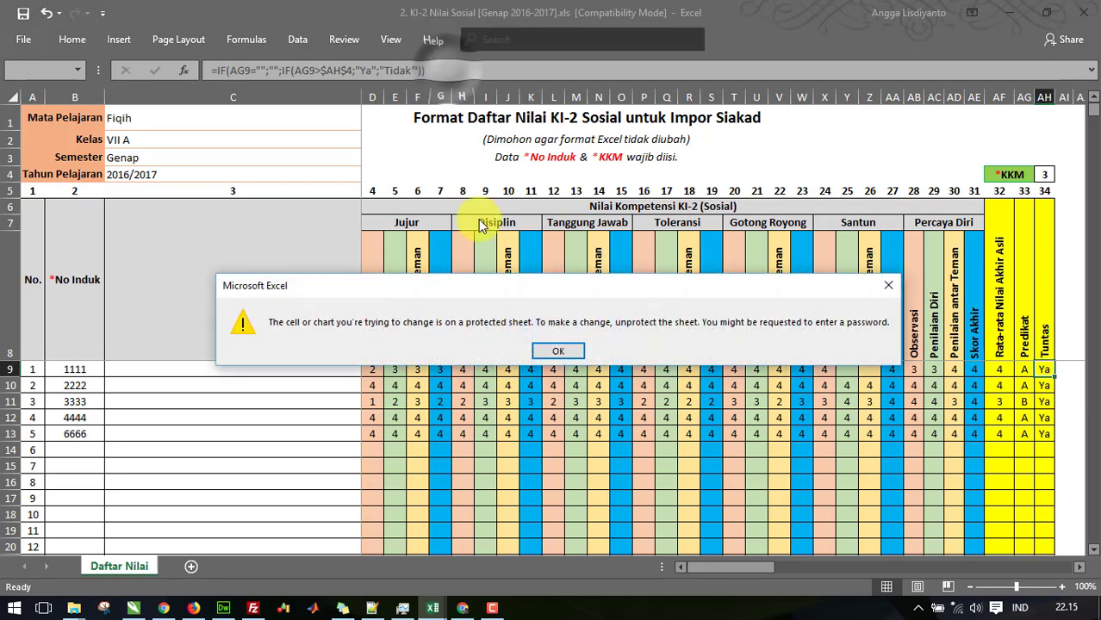
pyautogui.click(556, 348)
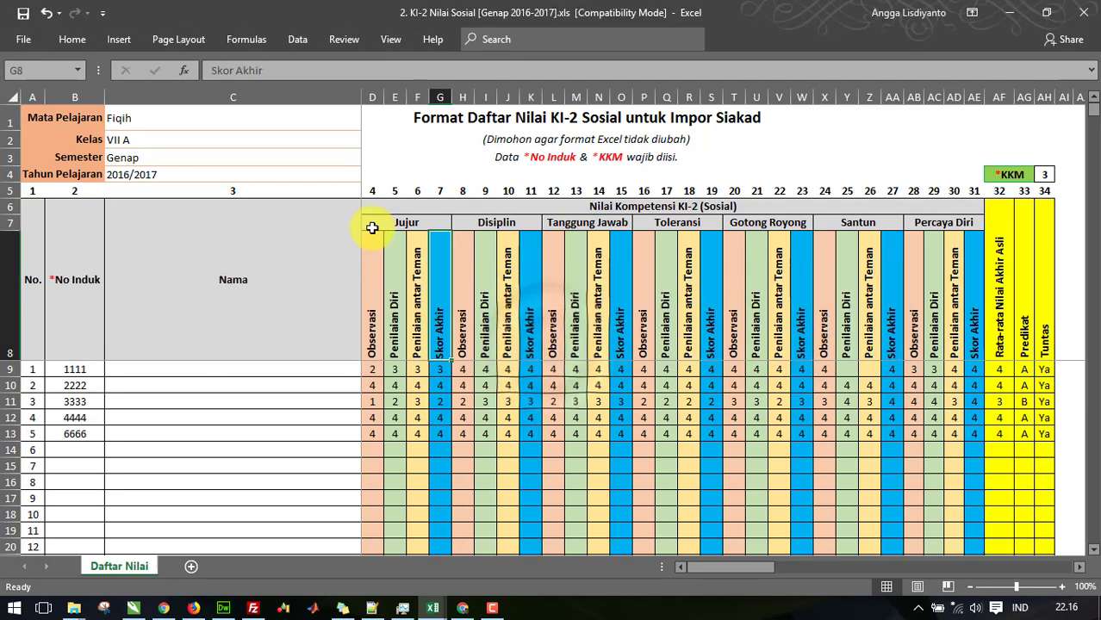
# - Examine the Nilai Kompetensi KI-2 (Sosial) title in row 6 and the attitude group headers from Jujur to Percaya Diri in D7:AE8
pyautogui.moveTo(368, 227); pyautogui.dragTo(953, 283)
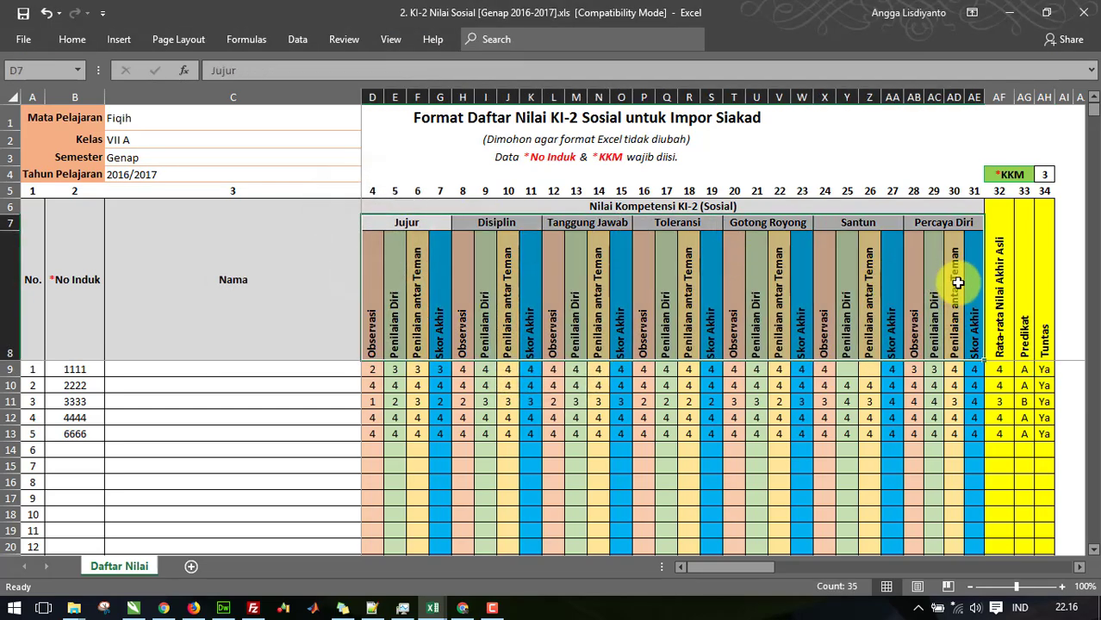
pyautogui.click(445, 211)
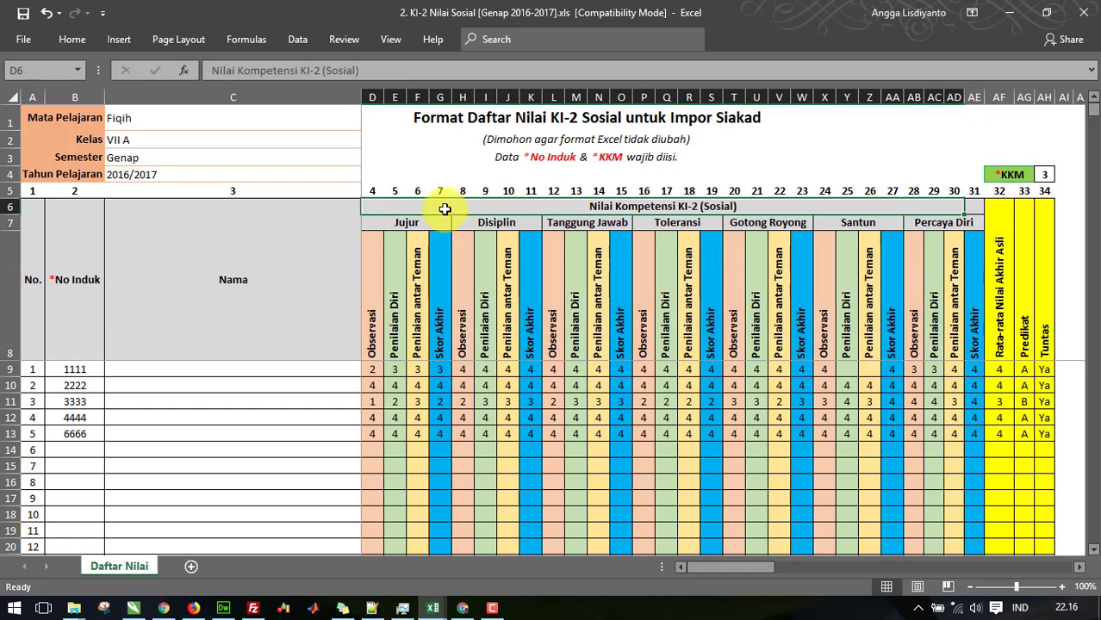
pyautogui.moveTo(444, 209); pyautogui.dragTo(445, 241)
pyautogui.click(428, 211)
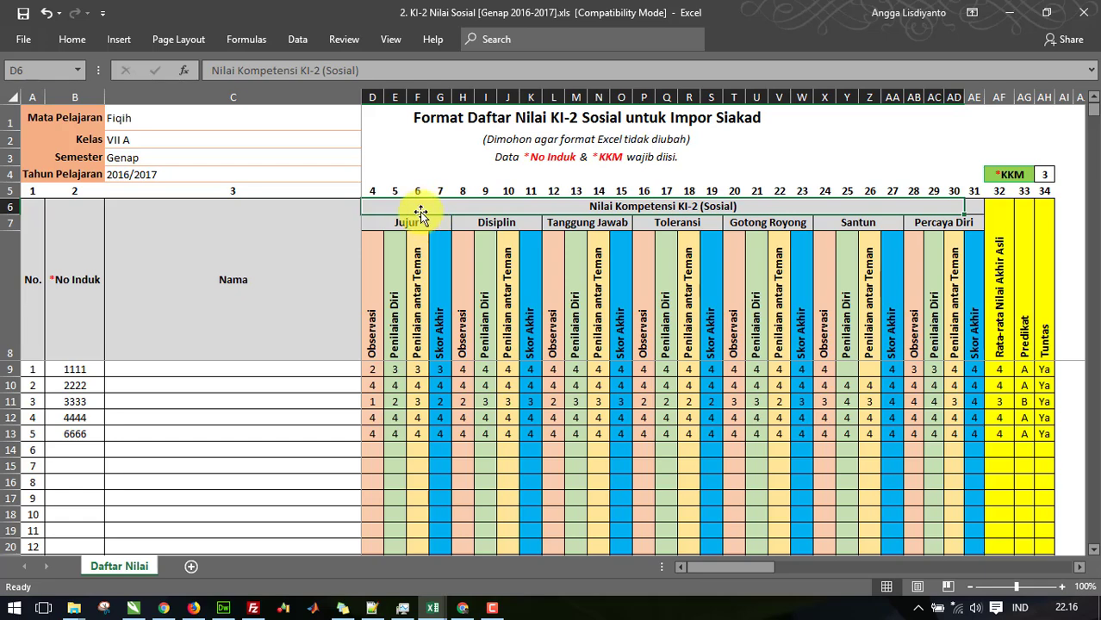
pyautogui.moveTo(419, 213); pyautogui.dragTo(422, 247)
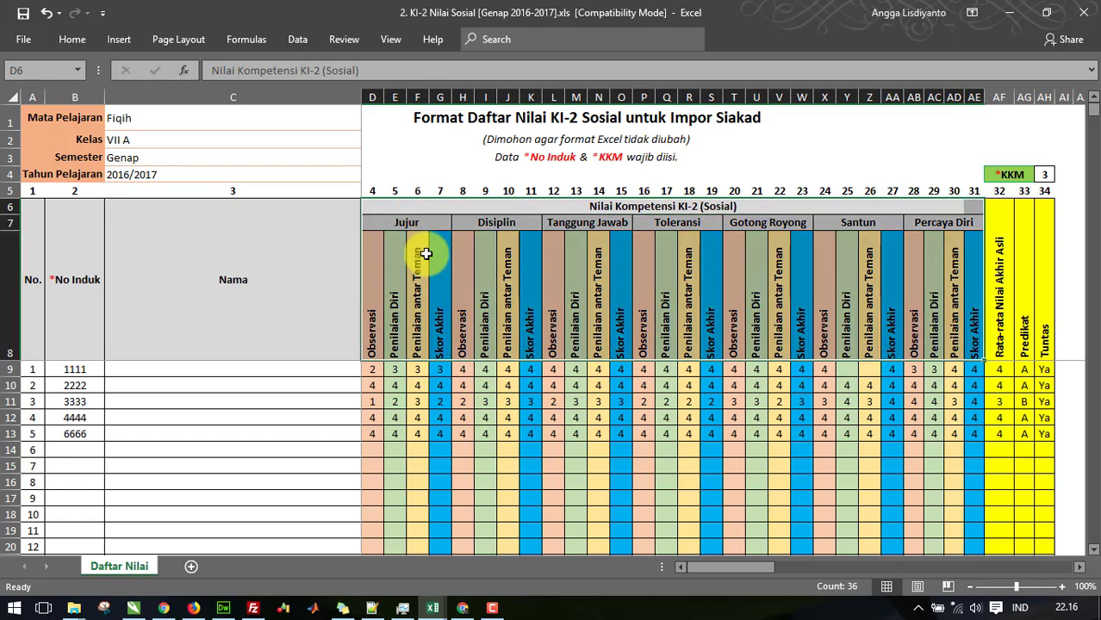
pyautogui.click(436, 369)
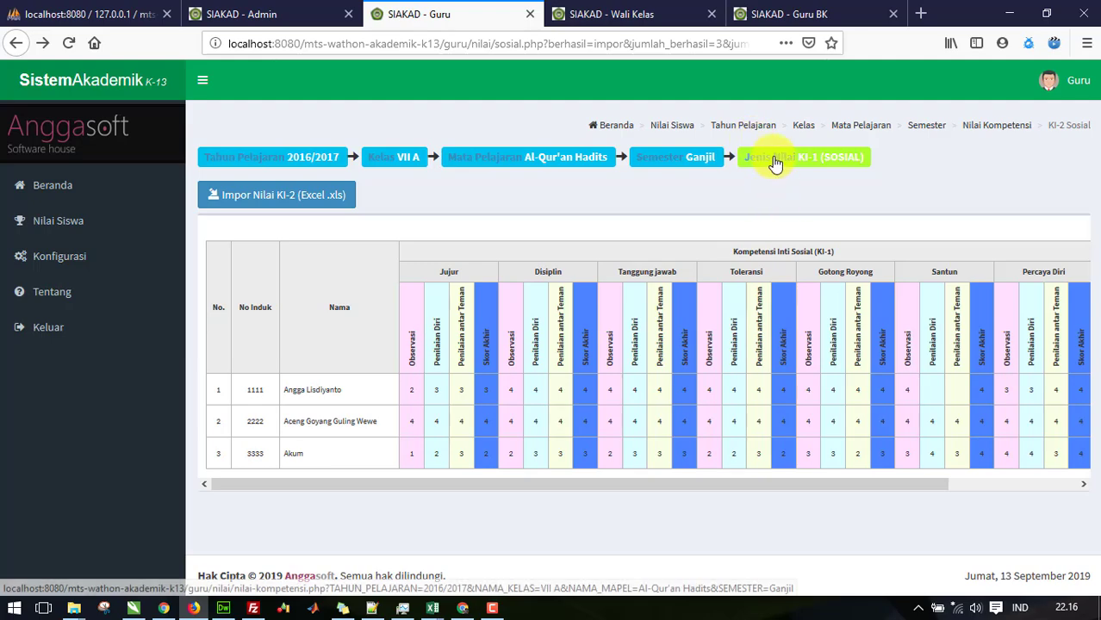
# - In the SIAKAD teacher page in Firefox, import "3. KI-3 Nilai Pengetahuan [Genap 2016-2017] - 8 Agustus 2019.xls" into KI-3 (Pengetahuan) and review the imported table
pyautogui.click(774, 166)
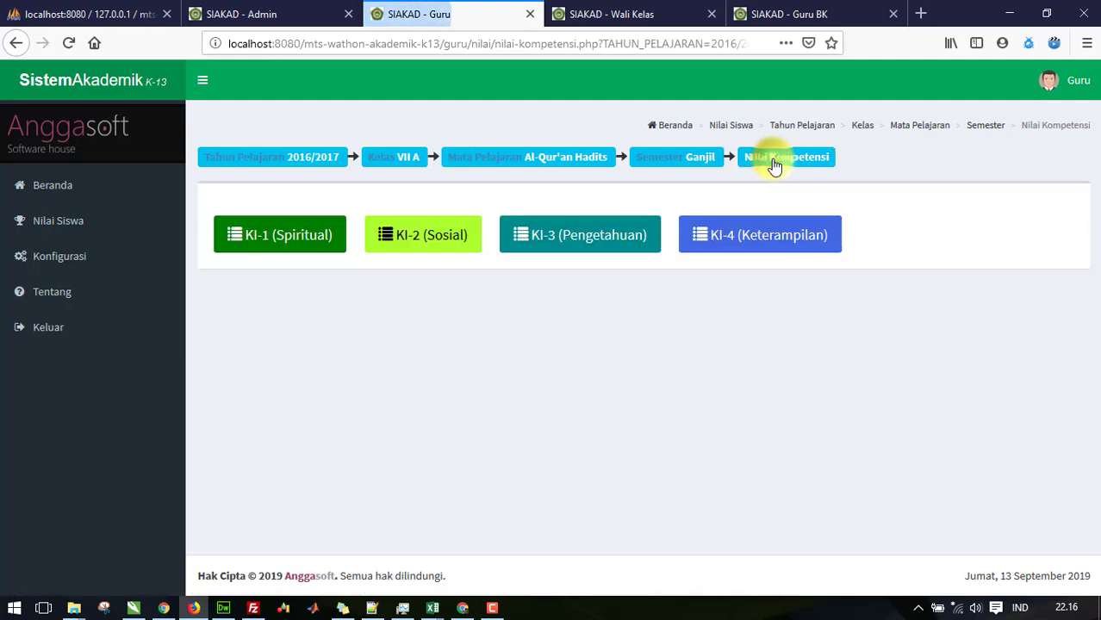
pyautogui.click(568, 242)
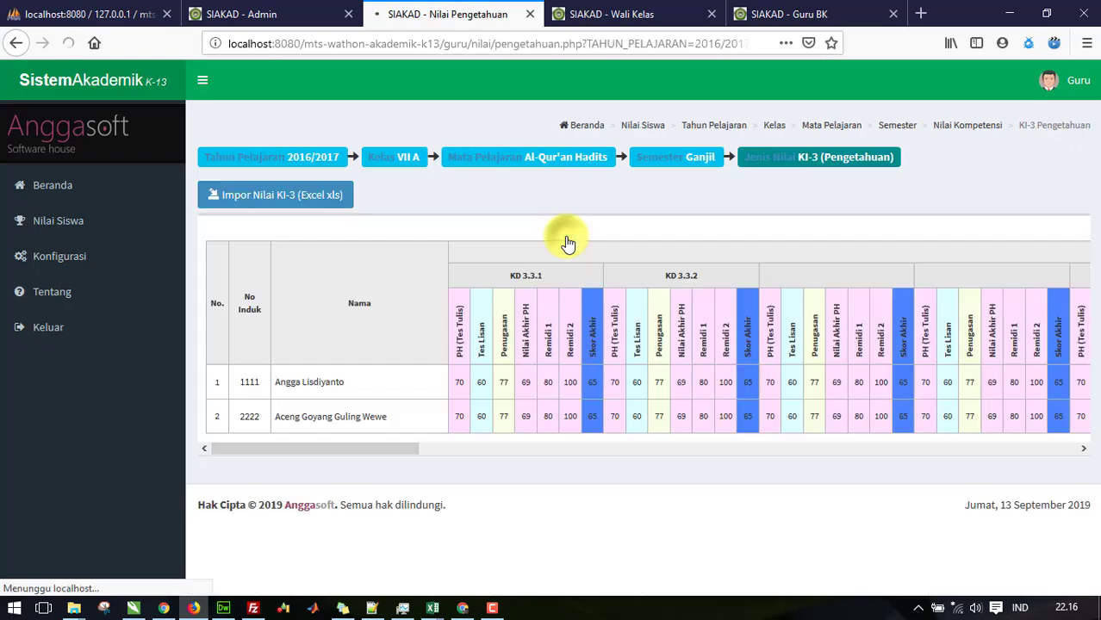
pyautogui.click(309, 198)
pyautogui.click(465, 164)
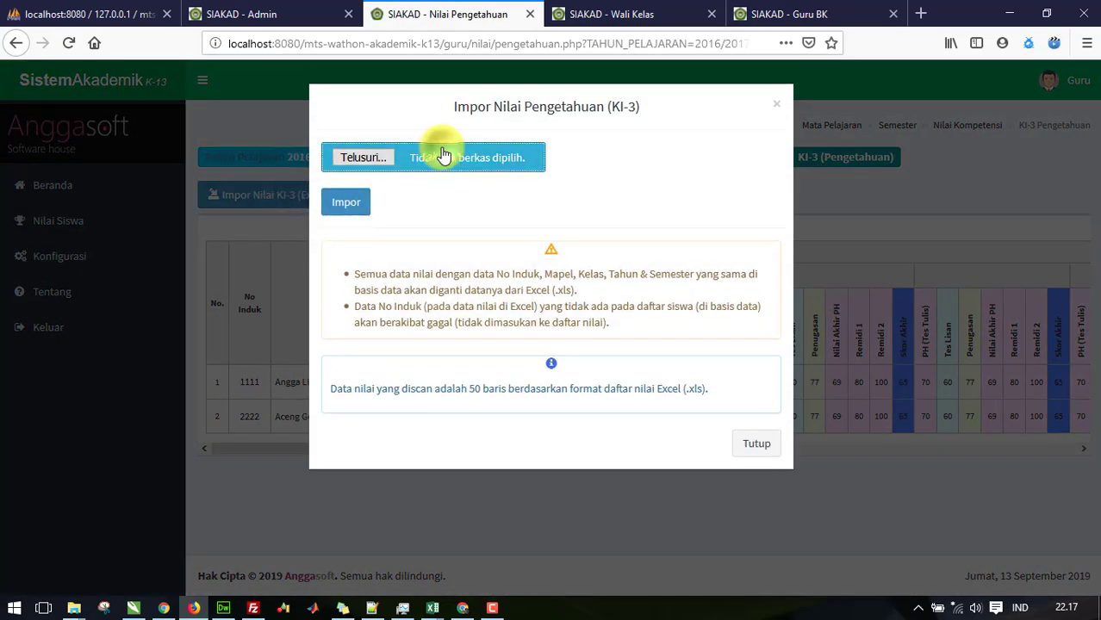
pyautogui.doubleClick(388, 222)
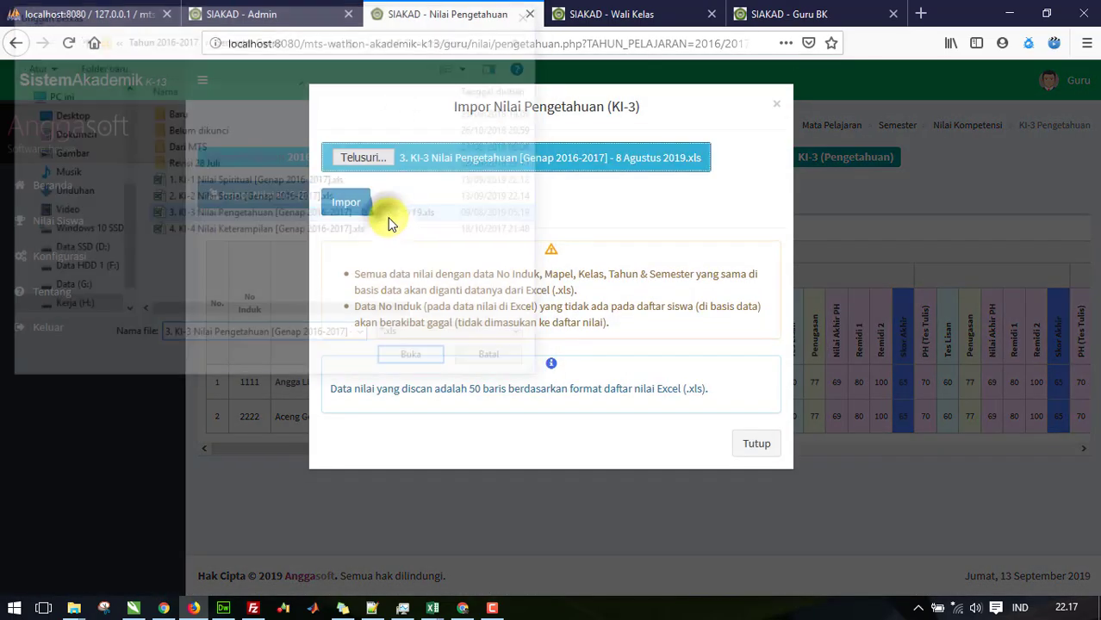
pyautogui.click(357, 200)
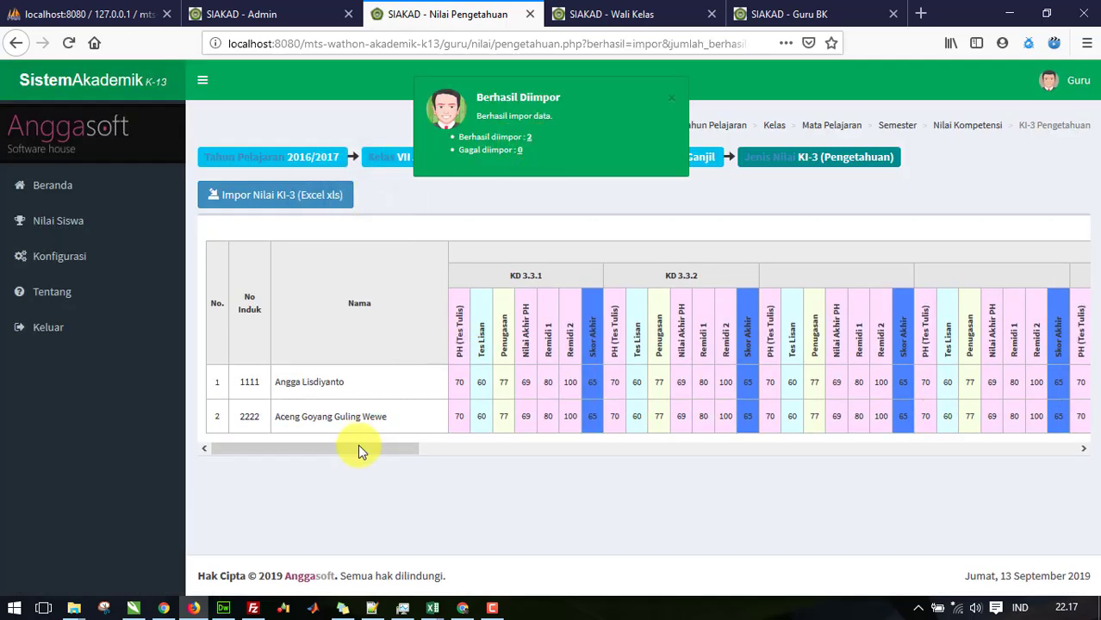
pyautogui.moveTo(363, 447); pyautogui.dragTo(1027, 369)
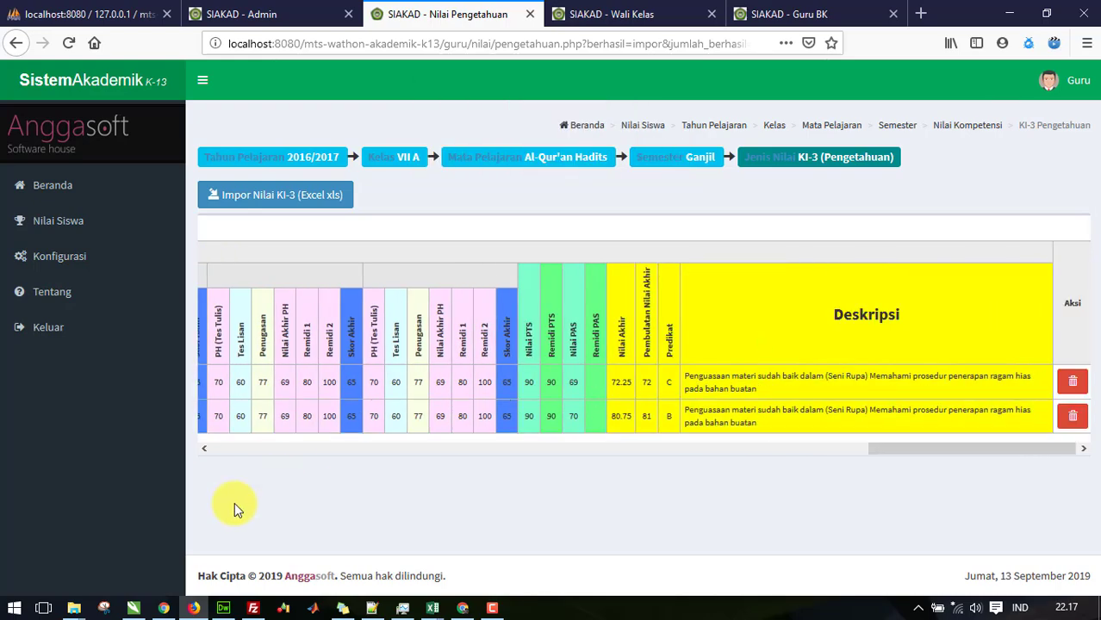
# - Switch to File Explorer and open "3. KI-3 Nilai Pengetahuan [Genap 2016-2017] - 8 Agustus 2019.xls" from Semester Genap in Excel
pyautogui.moveTo(76, 602)
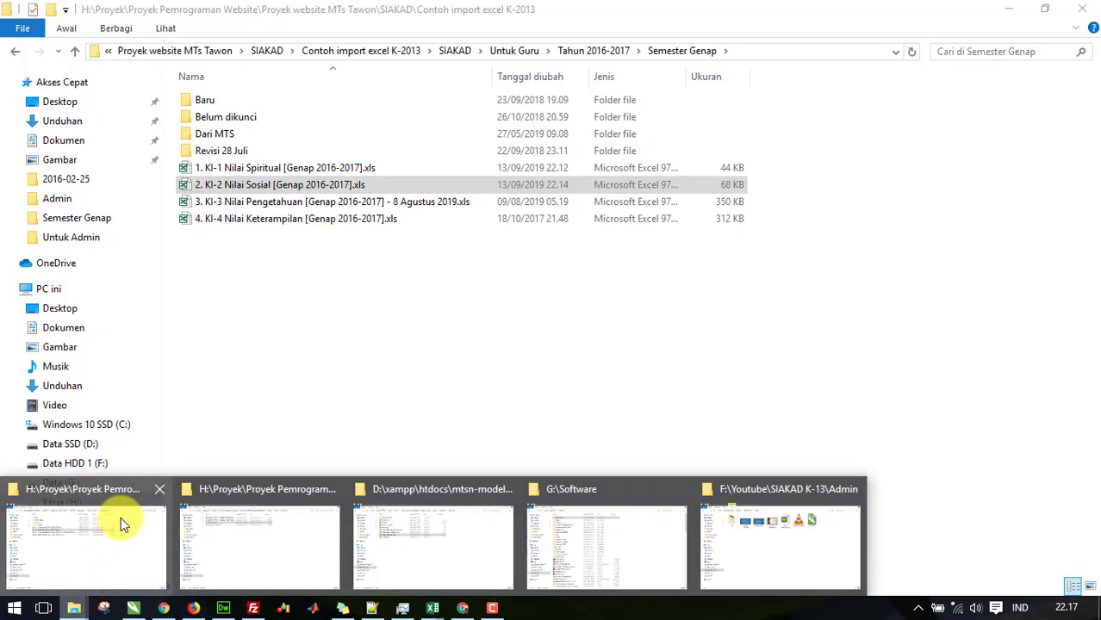
pyautogui.click(120, 516)
pyautogui.doubleClick(296, 204)
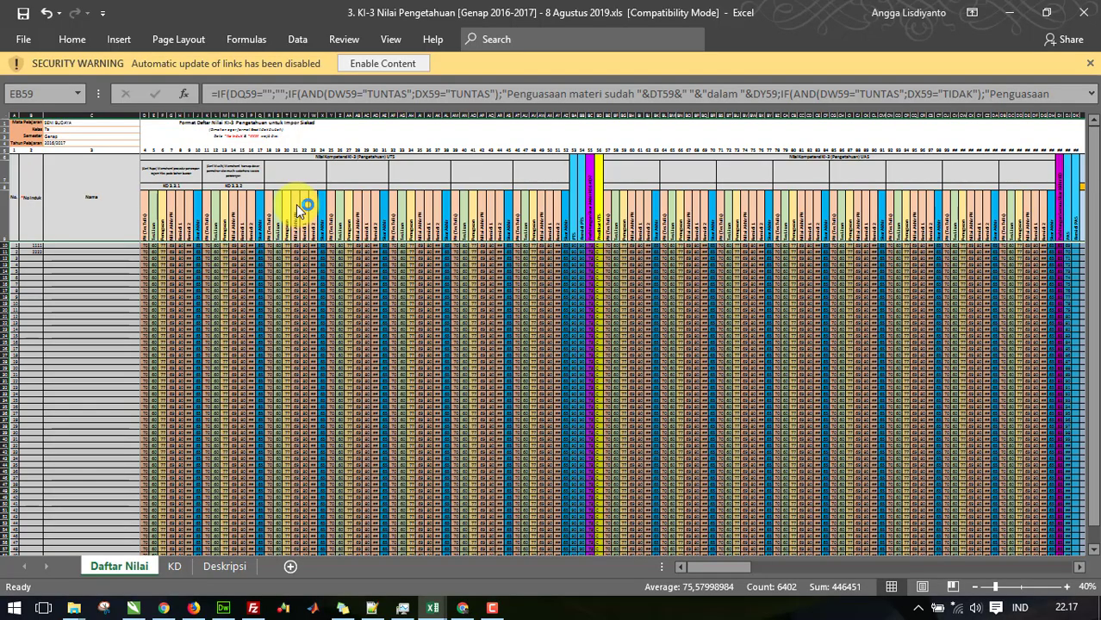
pyautogui.click(297, 200)
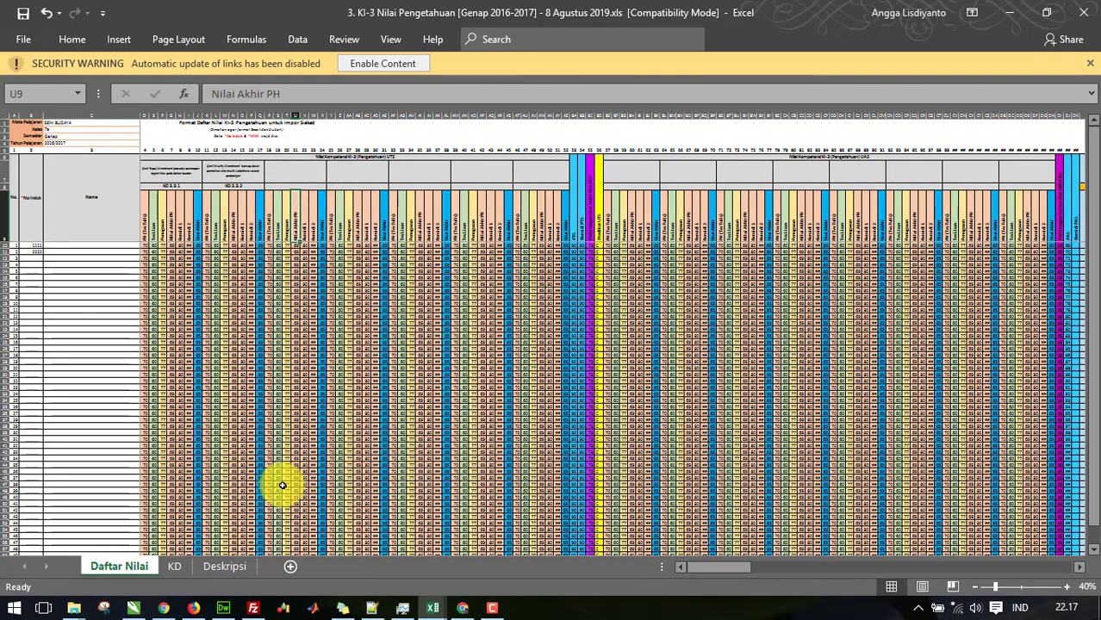
# - Look over the Deskripsi sheet and examine the Kode KD and Deskripsi cells in rows 5 to 7 of the KD sheet
pyautogui.click(175, 567)
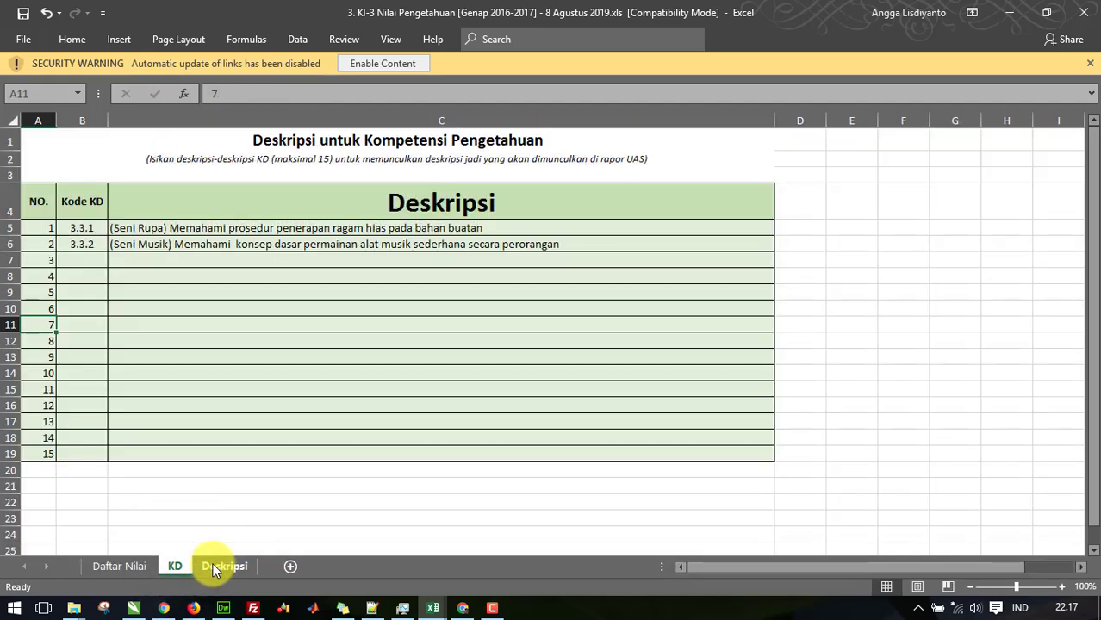
pyautogui.click(214, 566)
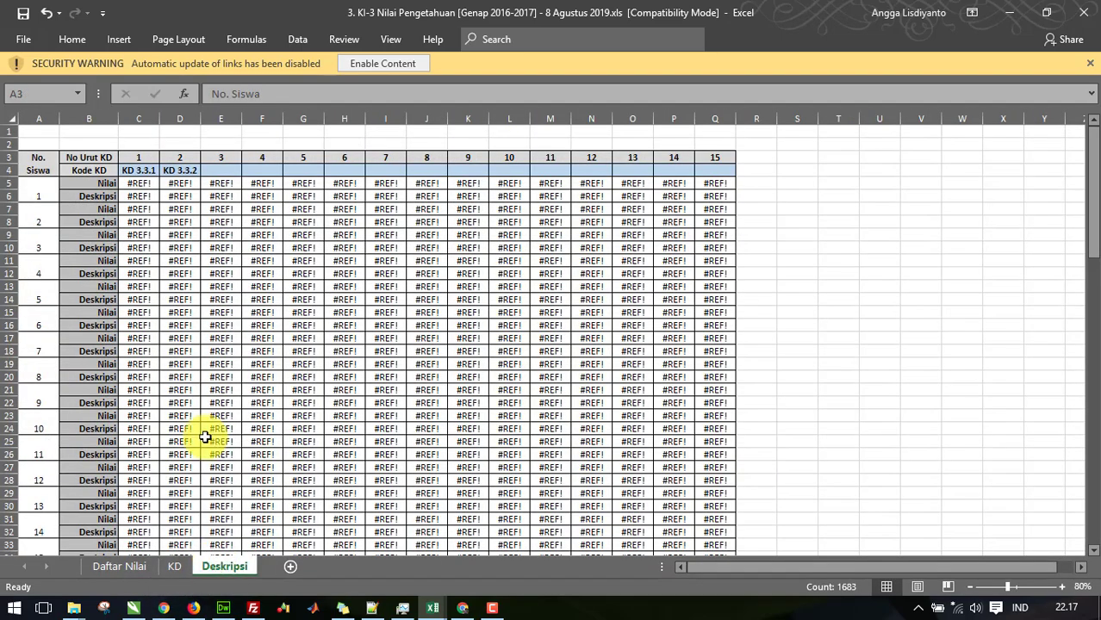
pyautogui.click(175, 567)
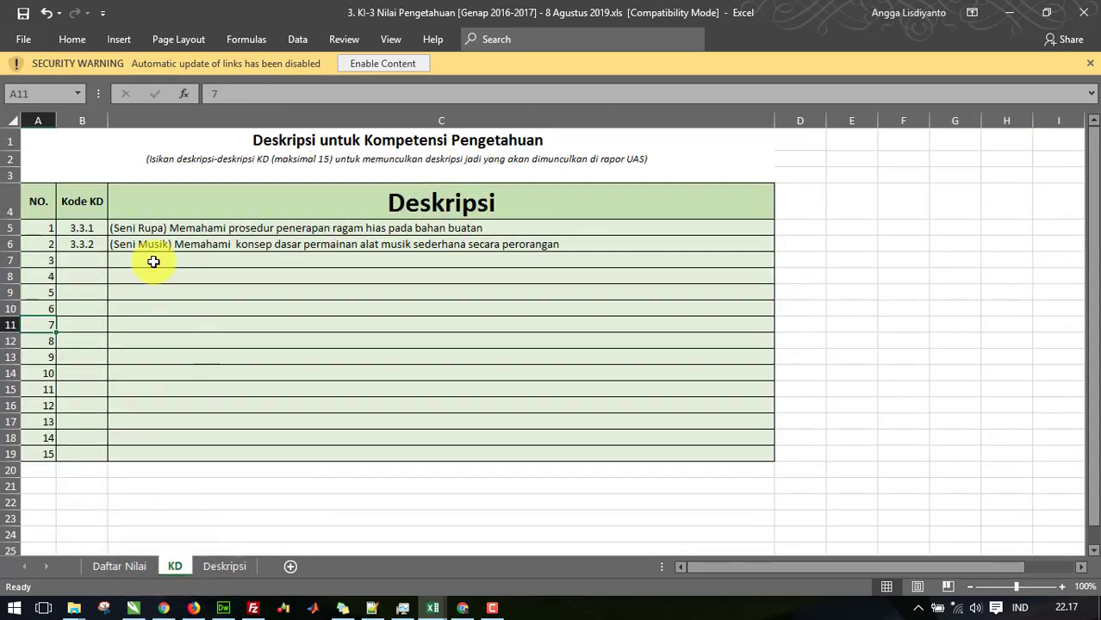
pyautogui.click(153, 262)
pyautogui.click(92, 258)
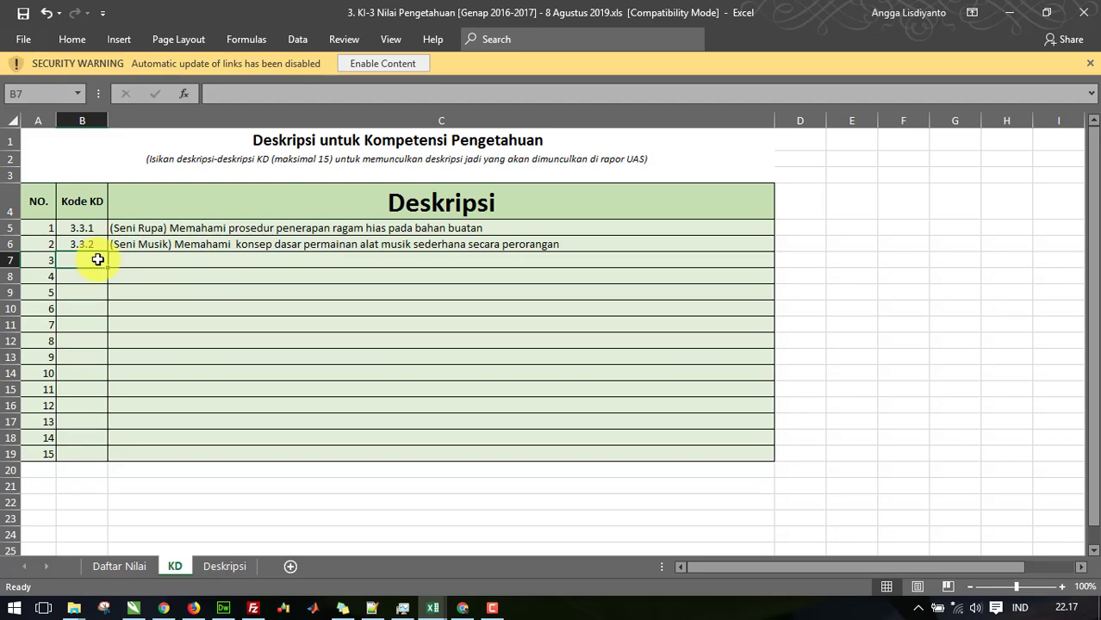
pyautogui.click(121, 258)
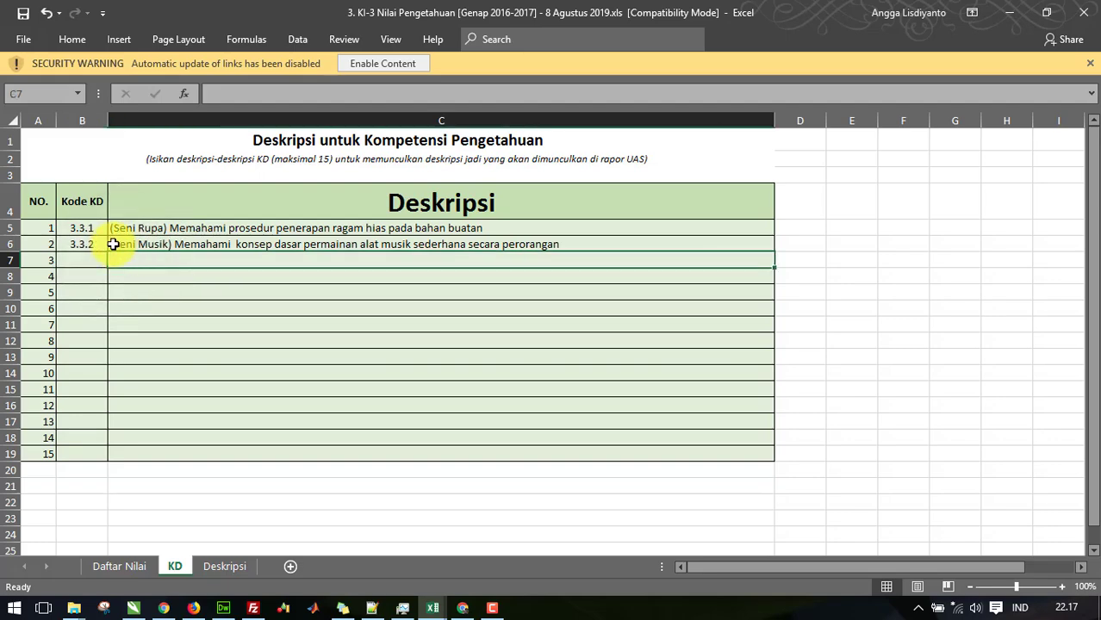
pyautogui.moveTo(87, 228); pyautogui.dragTo(124, 245)
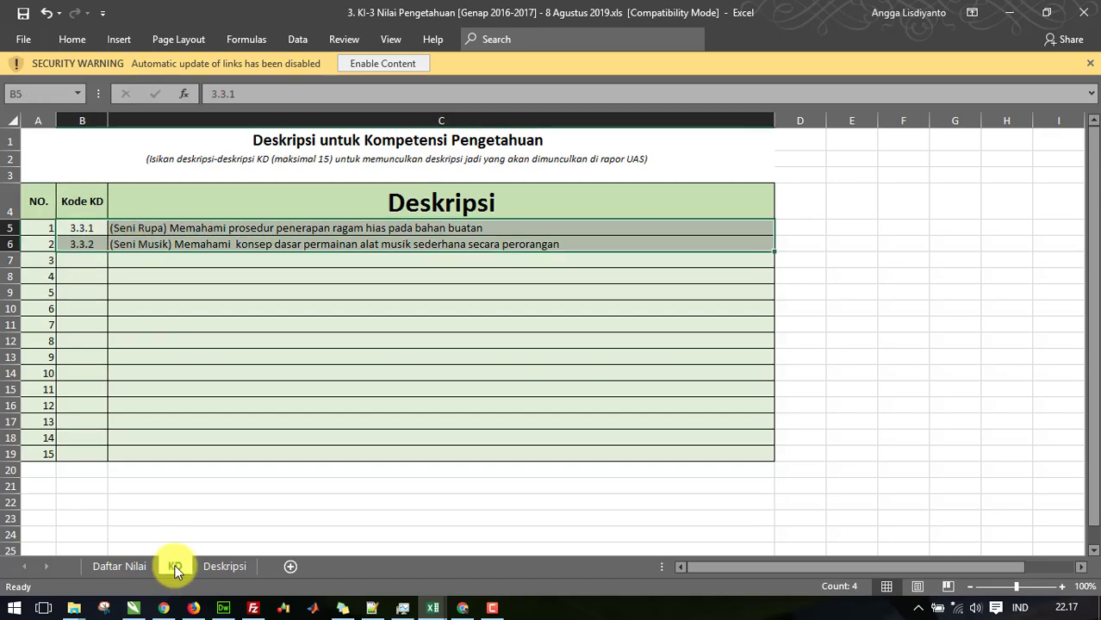
# - Examine the KD description and code headers in D7:Q8 and the header formula in R7 on the Daftar Nilai sheet at 90% zoom
pyautogui.click(146, 565)
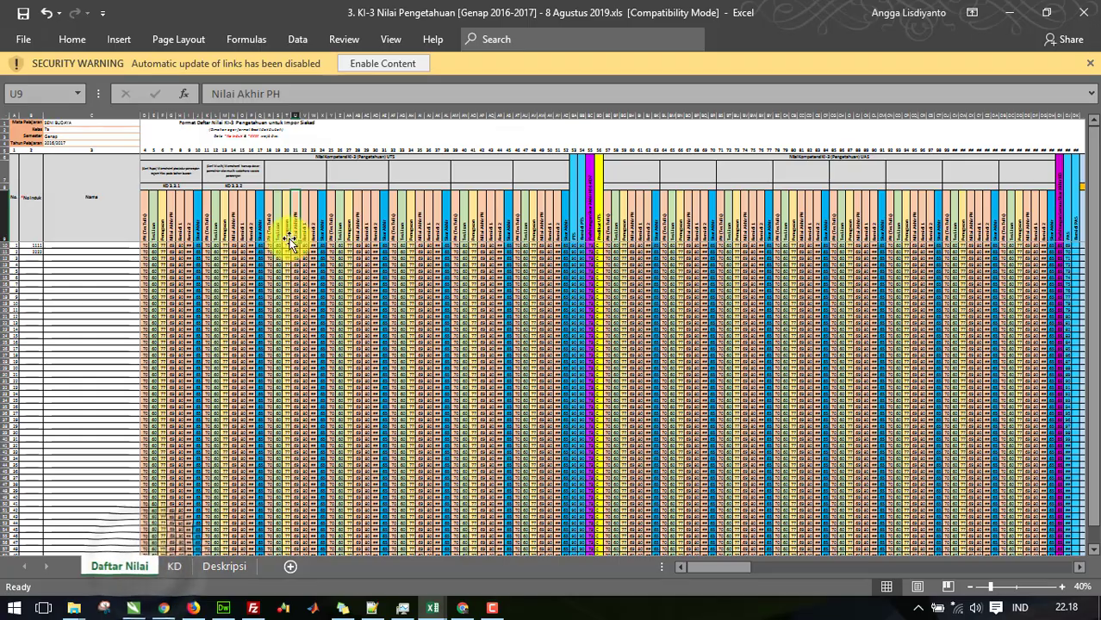
pyautogui.click(195, 180)
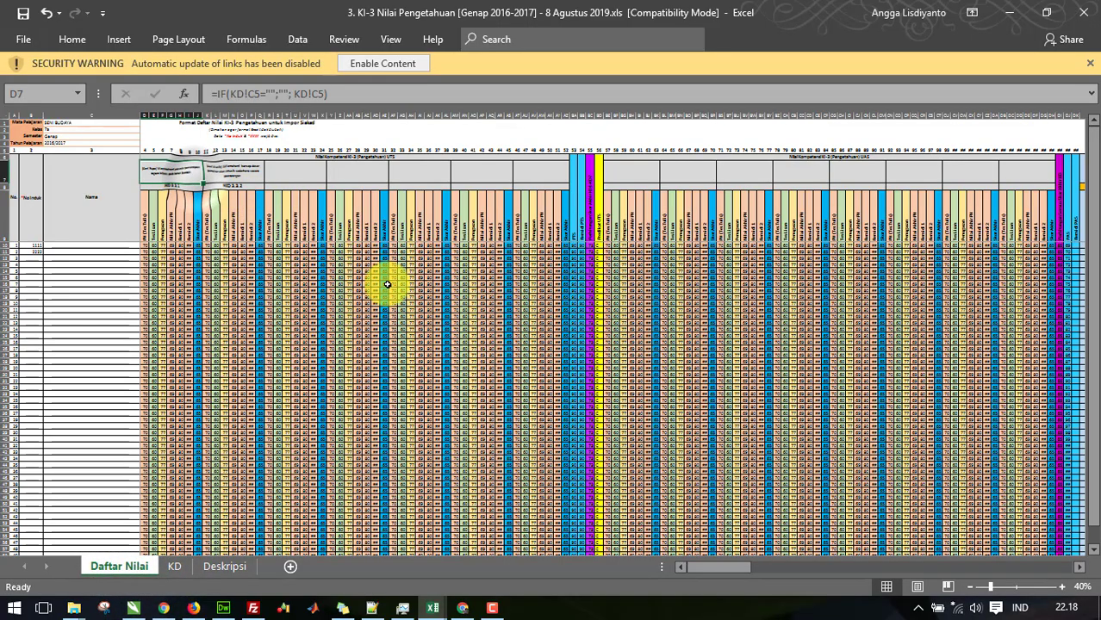
pyautogui.click(1065, 586)
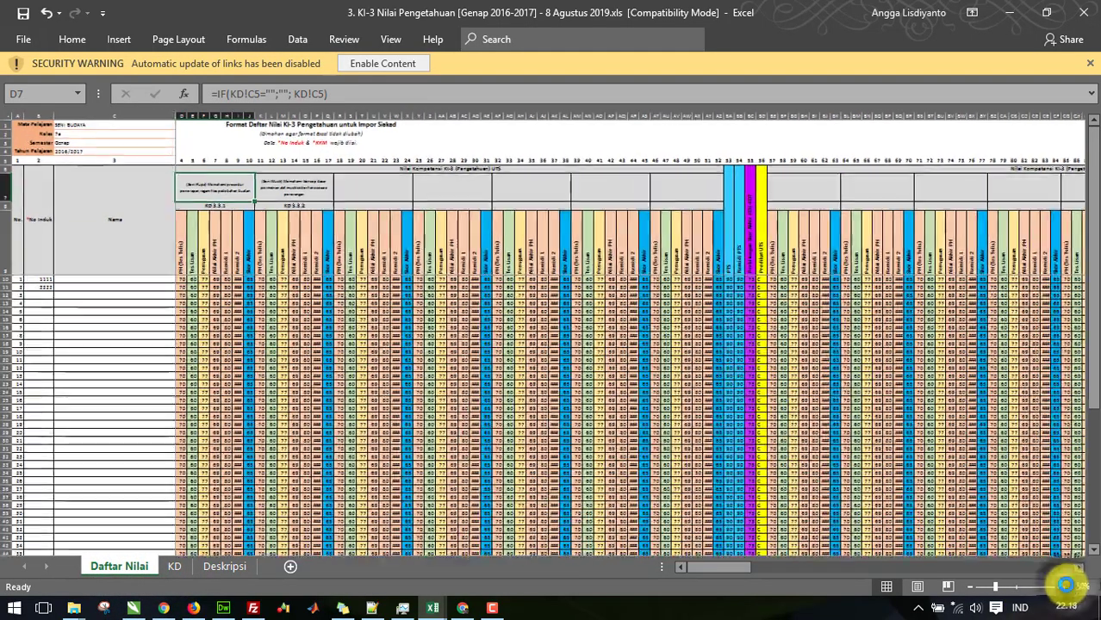
pyautogui.click(1064, 586)
pyautogui.click(1065, 586)
pyautogui.click(1065, 587)
pyautogui.click(1064, 586)
pyautogui.click(1064, 586)
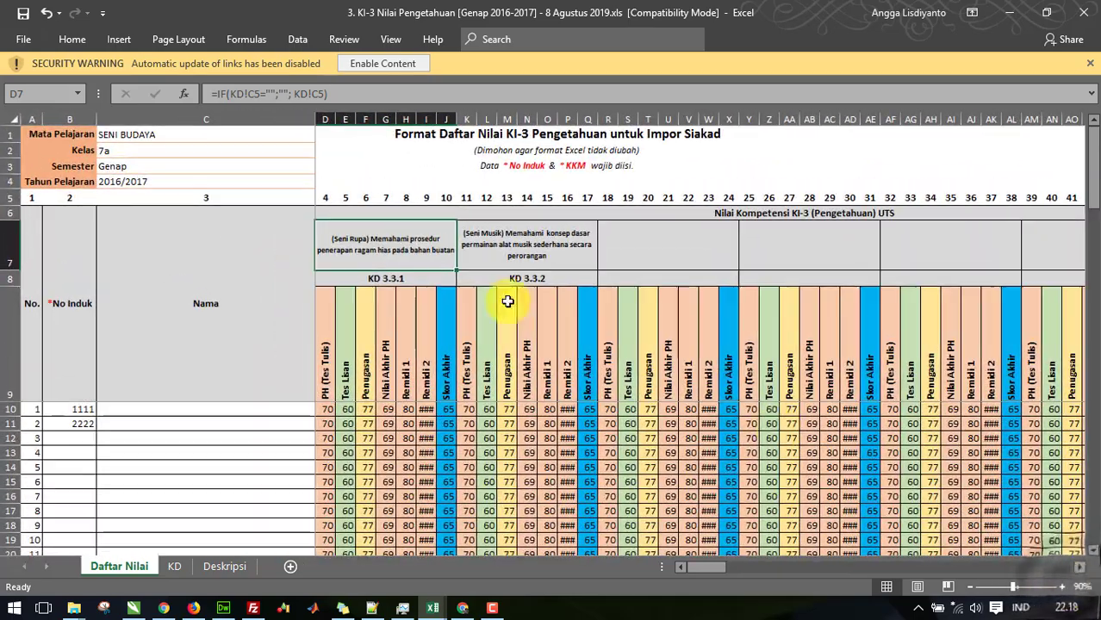
pyautogui.moveTo(417, 253); pyautogui.dragTo(501, 277)
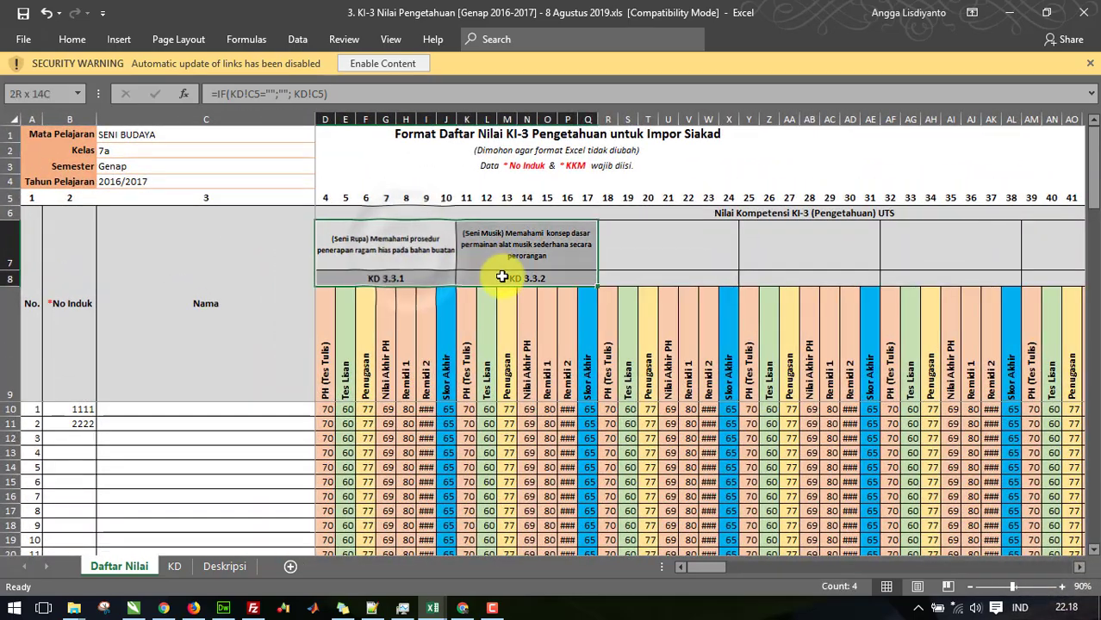
pyautogui.click(626, 242)
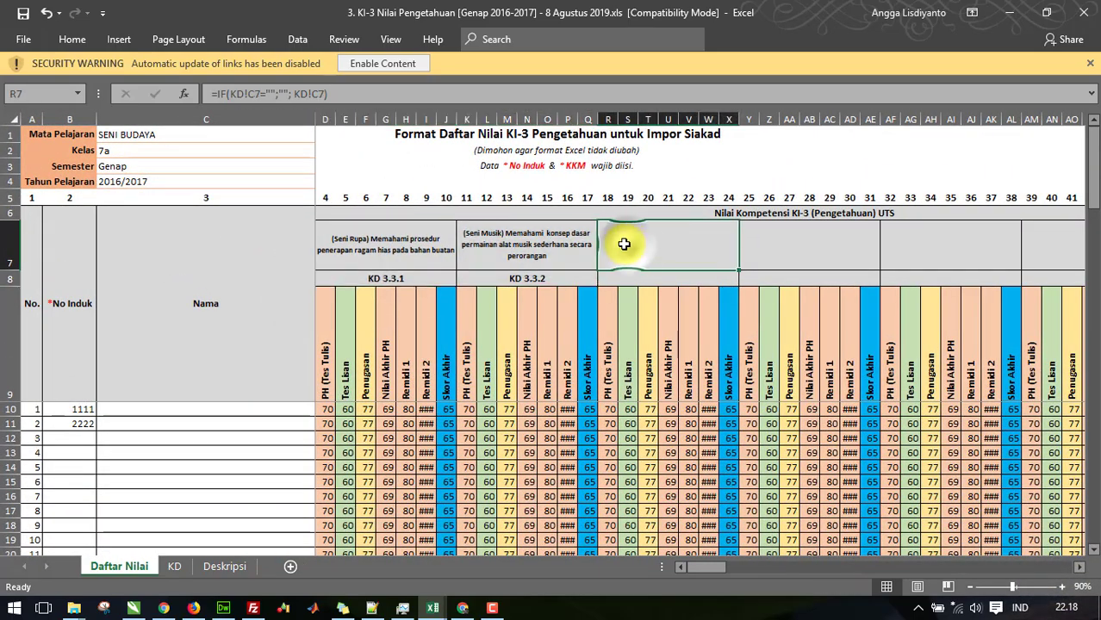
# - Compare the KD sheet's codes and descriptions in B5:C6 with the competency headers on the Daftar Nilai sheet
pyautogui.click(174, 566)
pyautogui.moveTo(142, 233); pyautogui.dragTo(97, 243)
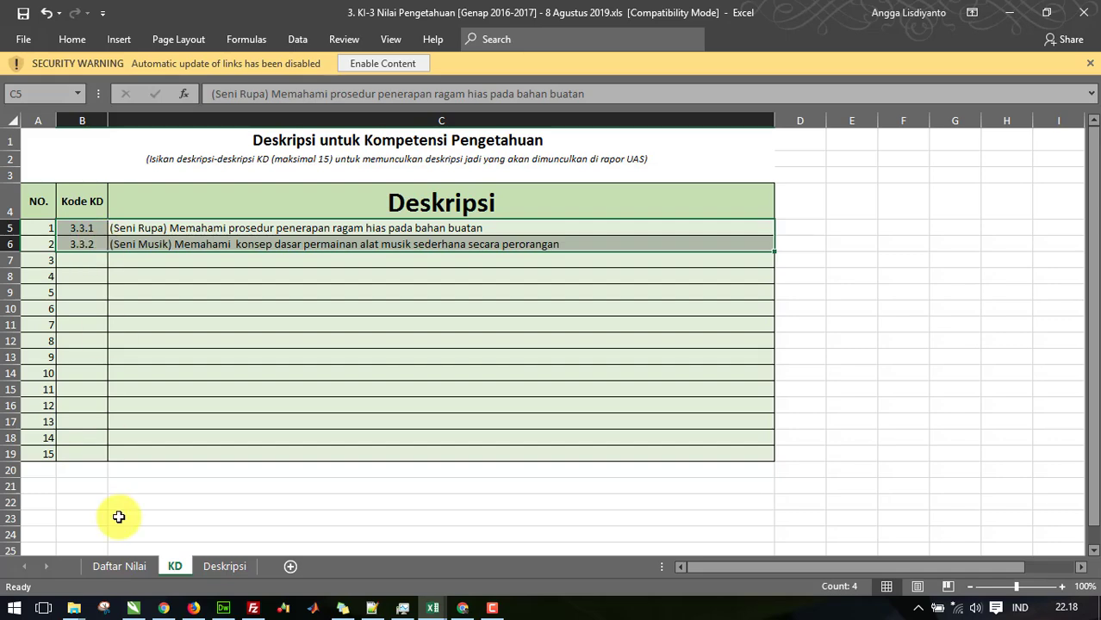
pyautogui.click(115, 562)
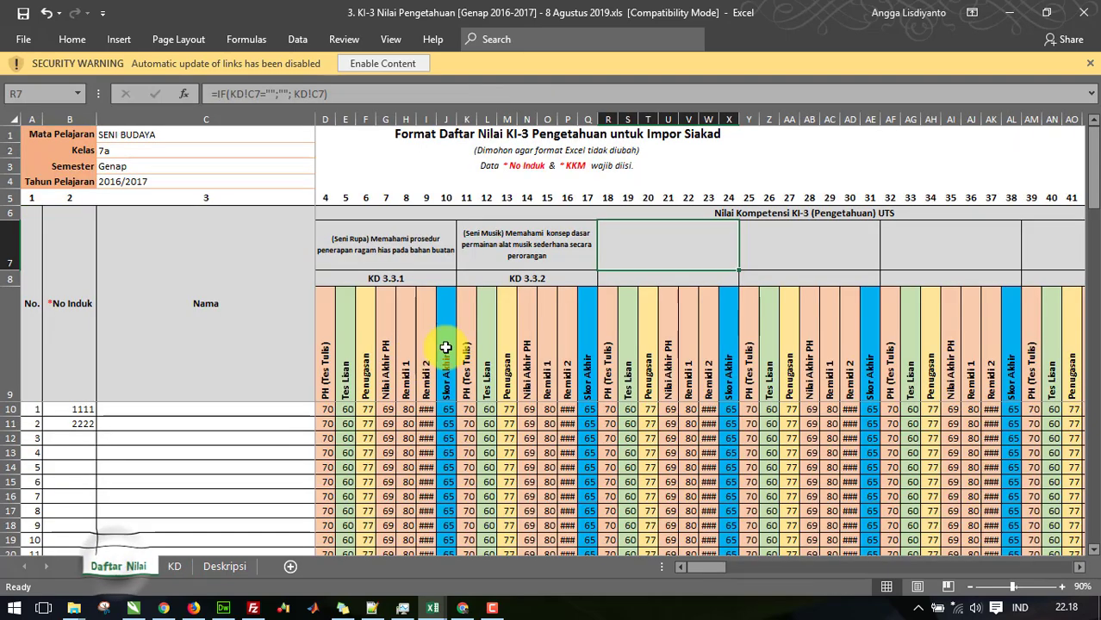
# - Examine the Kode KD column on the KD sheet from B5 down to the last numbered row, B19
pyautogui.click(174, 565)
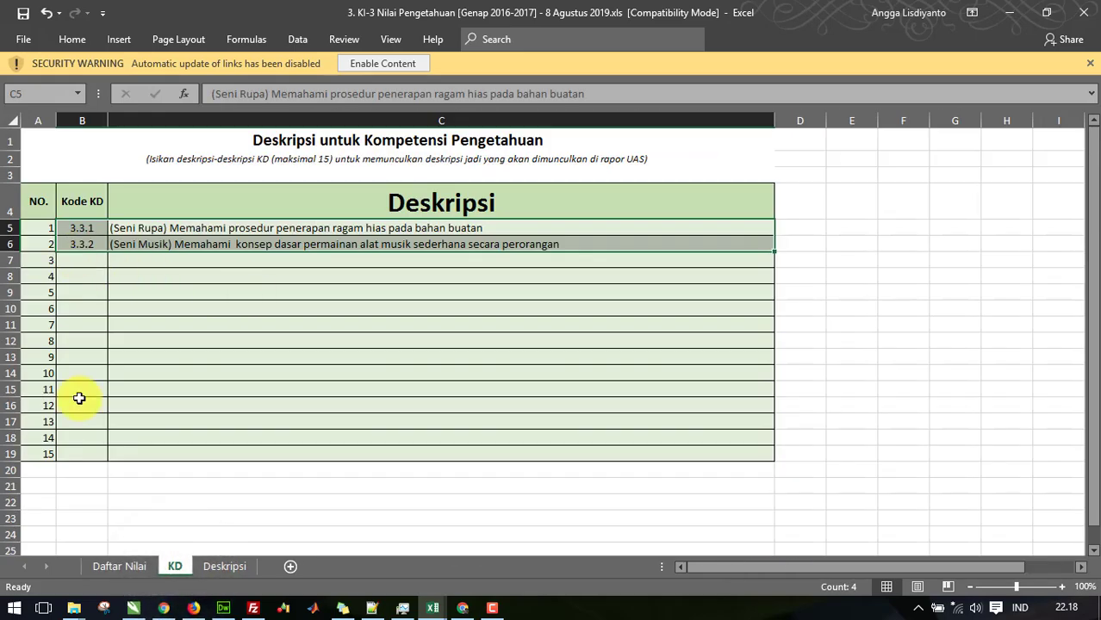
pyautogui.moveTo(78, 452)
pyautogui.mouseDown()
pyautogui.moveTo(81, 253)
pyautogui.moveTo(79, 452)
pyautogui.mouseUp()
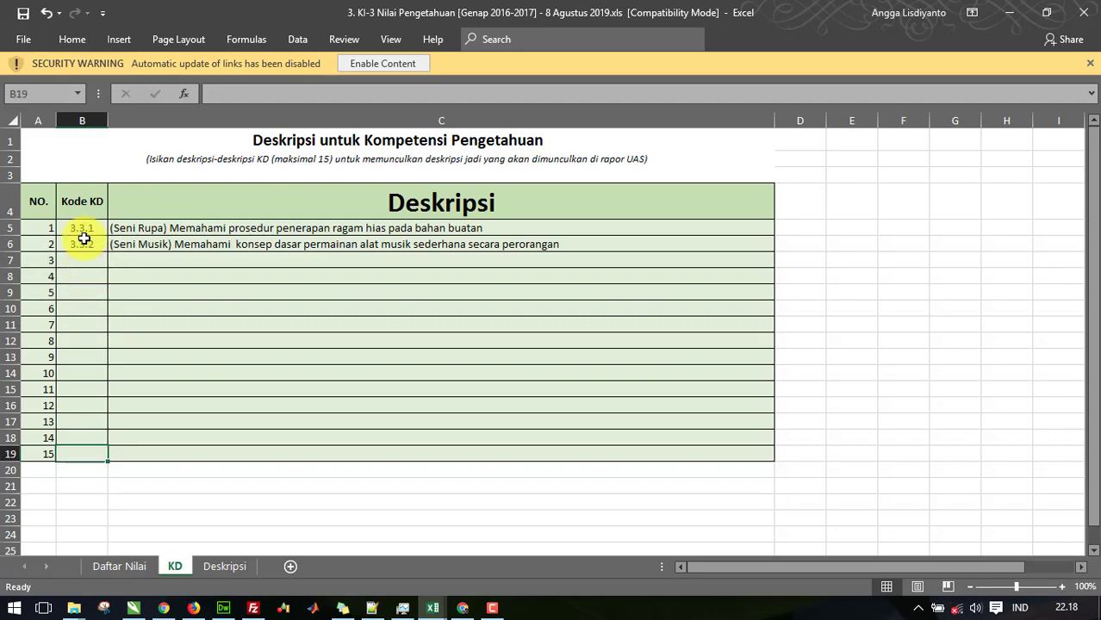
pyautogui.moveTo(83, 230); pyautogui.dragTo(83, 449)
pyautogui.click(83, 450)
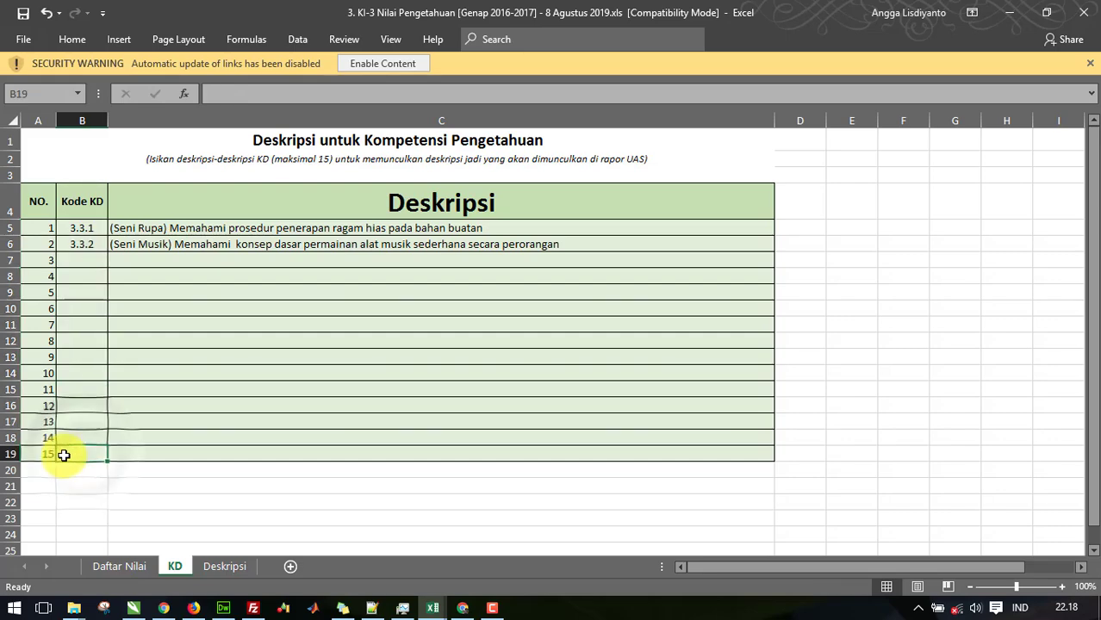
# - Examine the Kode KD cells B6 to B19 on the KD sheet and the matching competency headers on the Daftar Nilai sheet
pyautogui.click(112, 486)
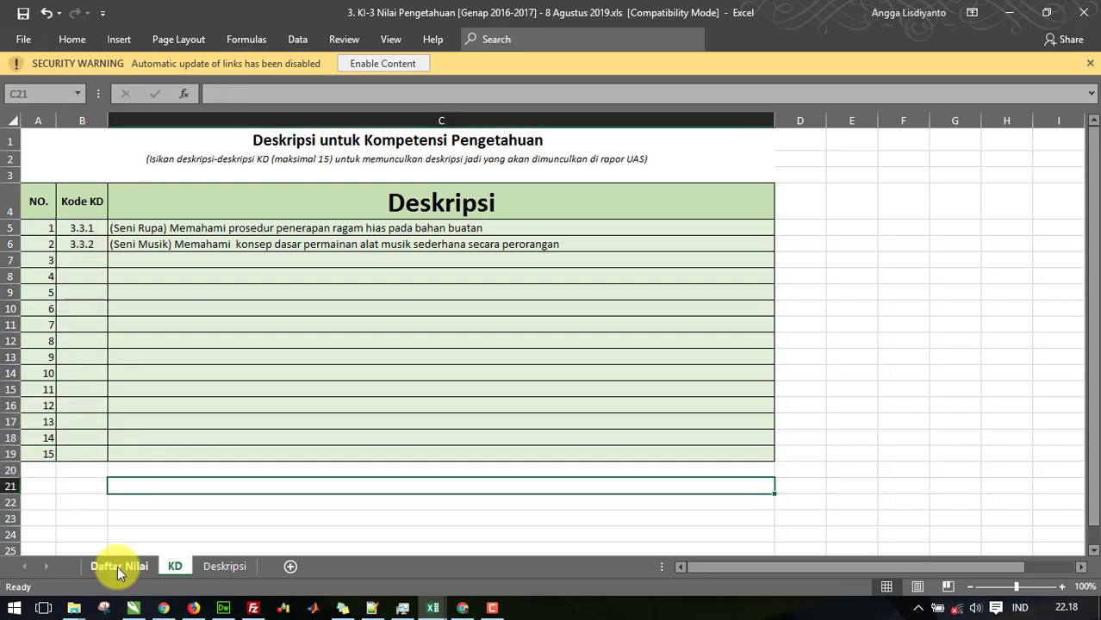
pyautogui.click(84, 250)
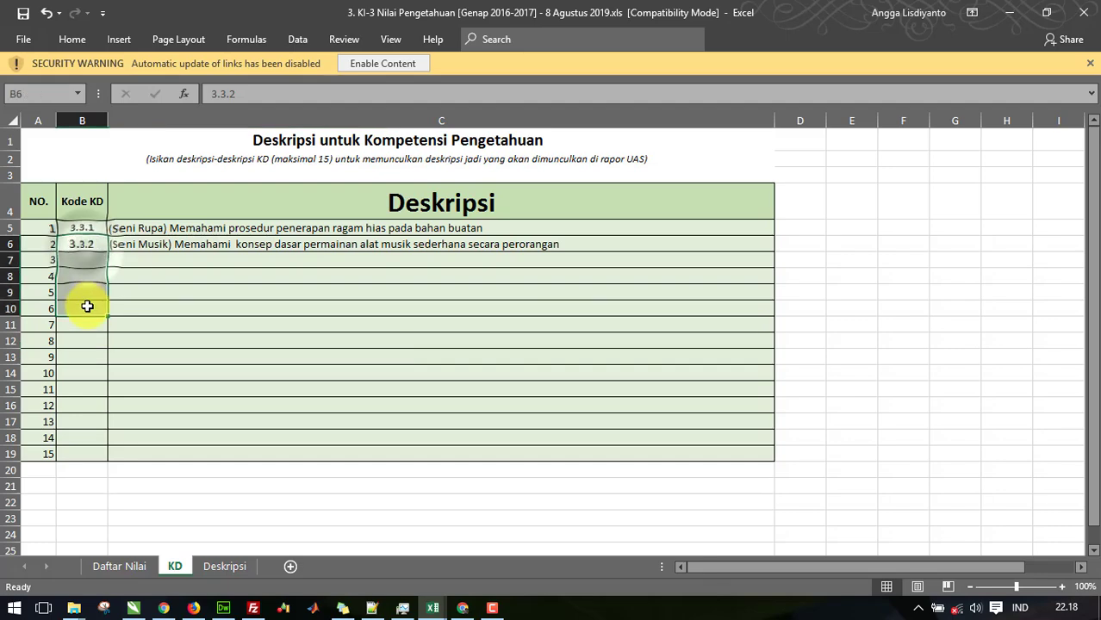
pyautogui.click(88, 405)
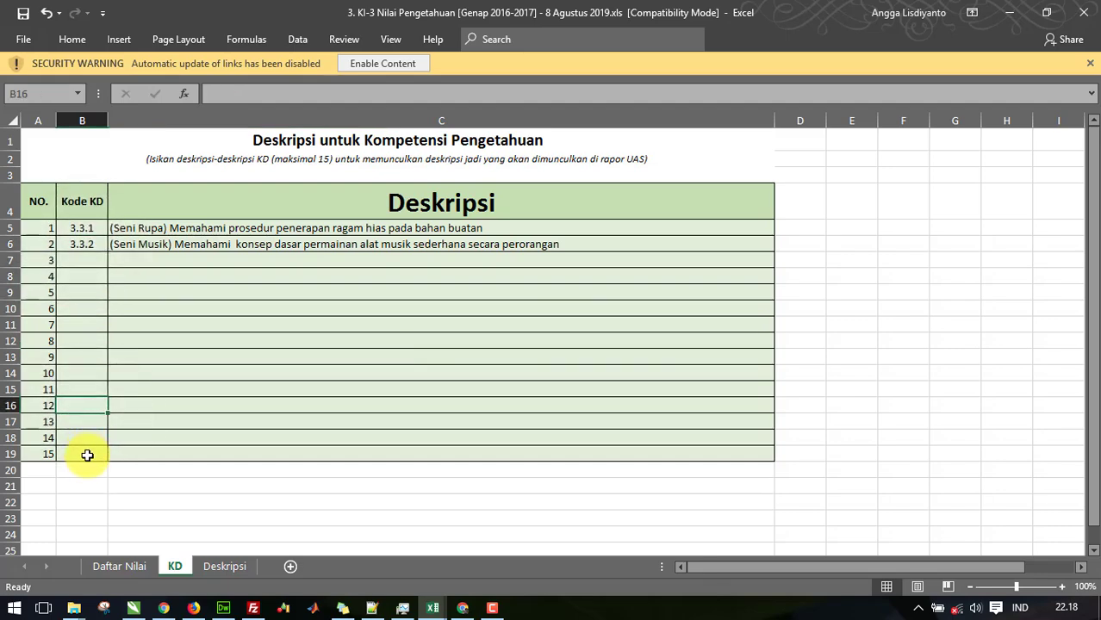
pyautogui.moveTo(87, 455); pyautogui.dragTo(86, 276)
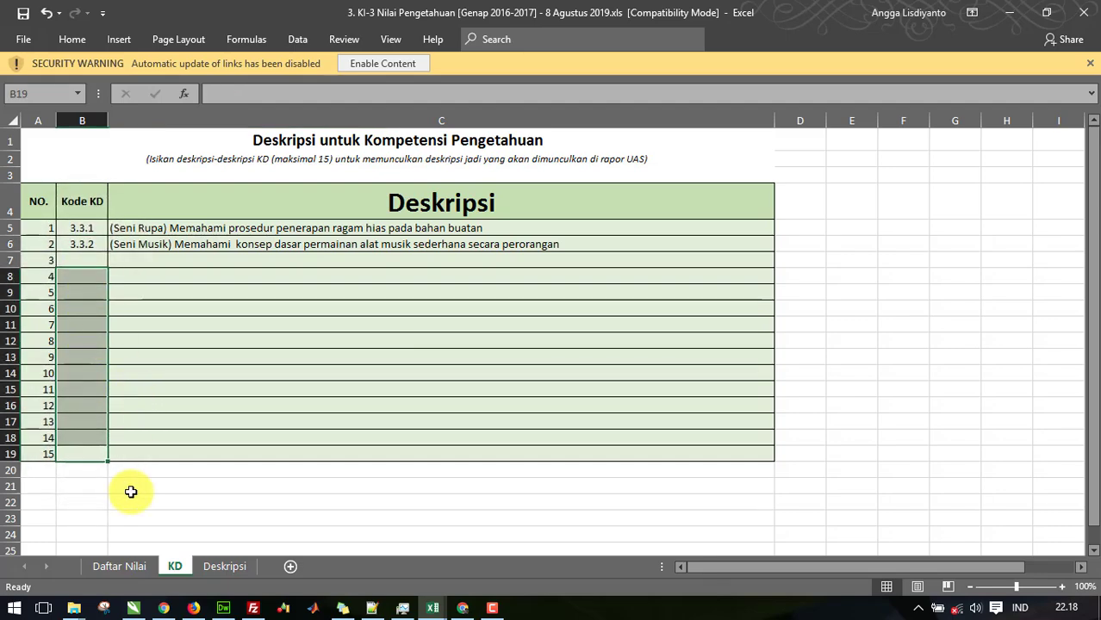
pyautogui.click(120, 565)
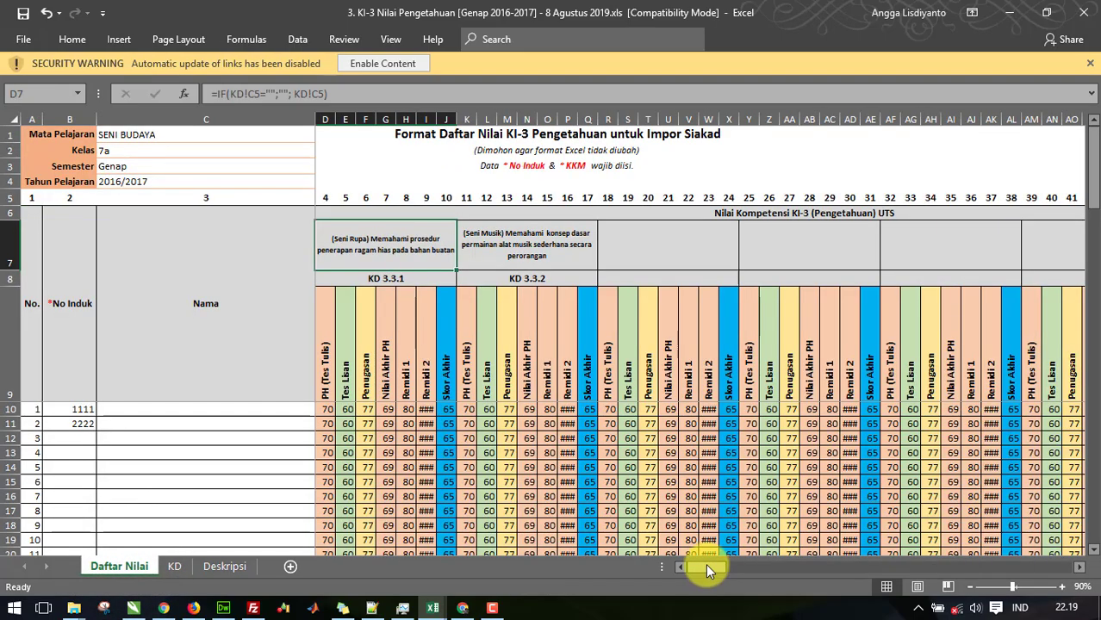
pyautogui.moveTo(706, 566); pyautogui.dragTo(690, 534)
pyautogui.moveTo(699, 563); pyautogui.dragTo(665, 571)
# - Enter the competency code 3.3.3 in the Kode KD cell of row number 9 (B13) on the KD sheet
pyautogui.click(174, 566)
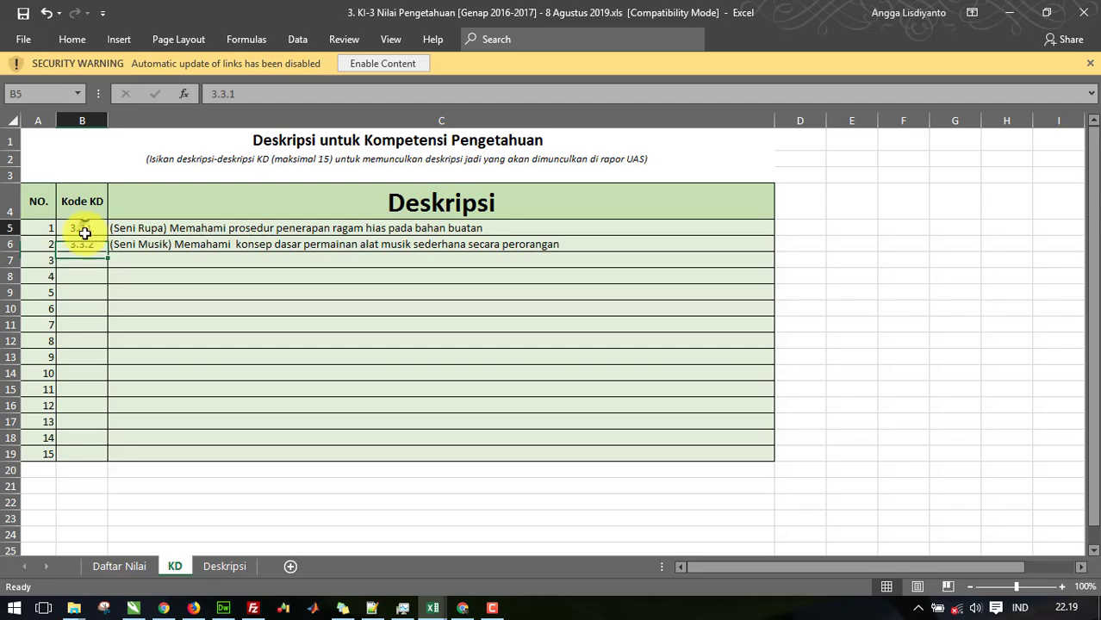
pyautogui.moveTo(85, 232); pyautogui.dragTo(84, 242)
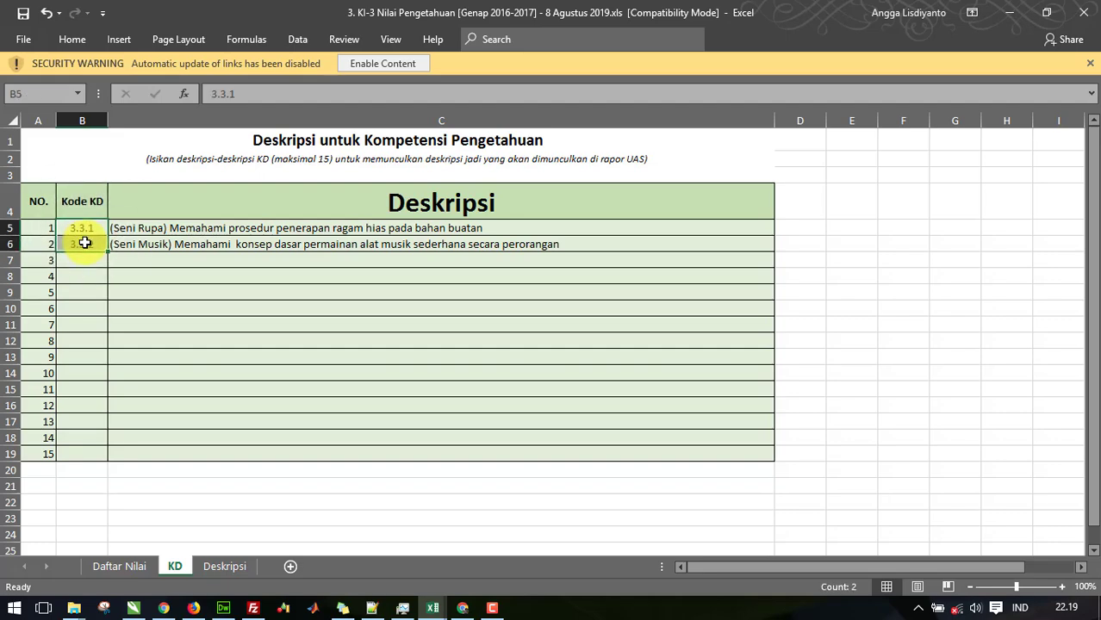
pyautogui.click(77, 355)
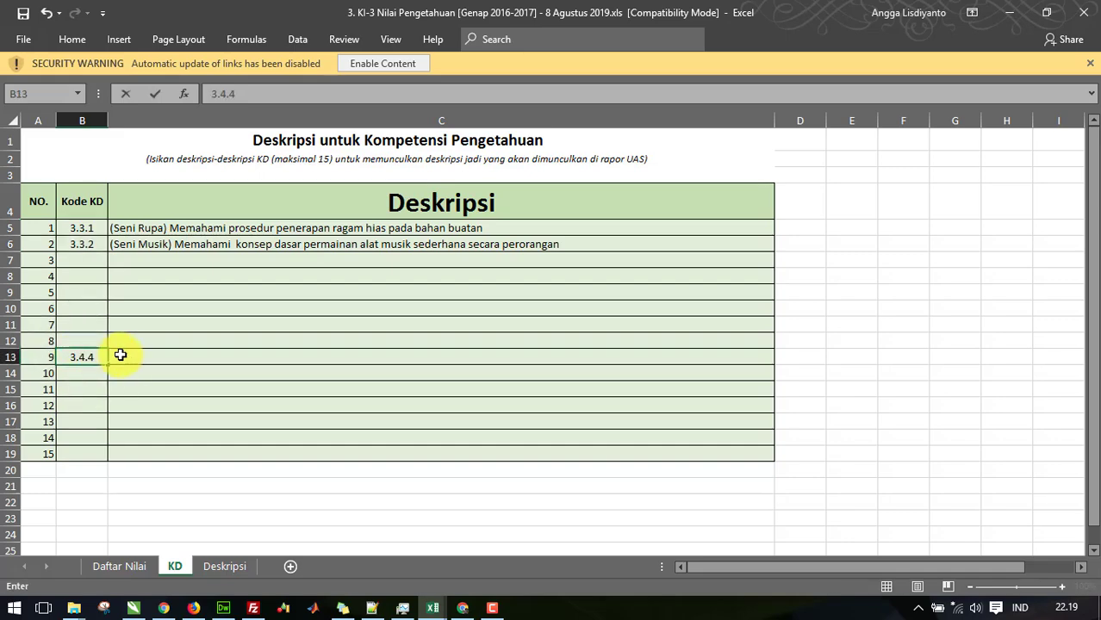
pyautogui.write('3.4.4')
# - Examine the KD code header in BL8 of the UAS section on the Daftar Nilai sheet
pyautogui.hotkey('ctrl', 'pageup')
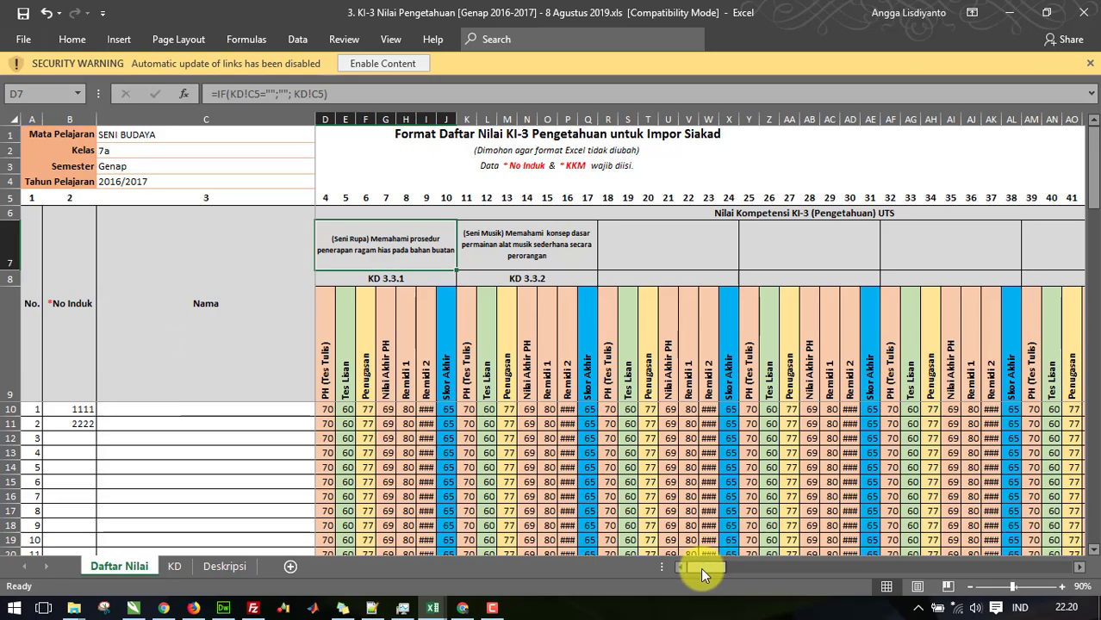
pyautogui.moveTo(701, 568); pyautogui.dragTo(659, 302)
pyautogui.click(612, 278)
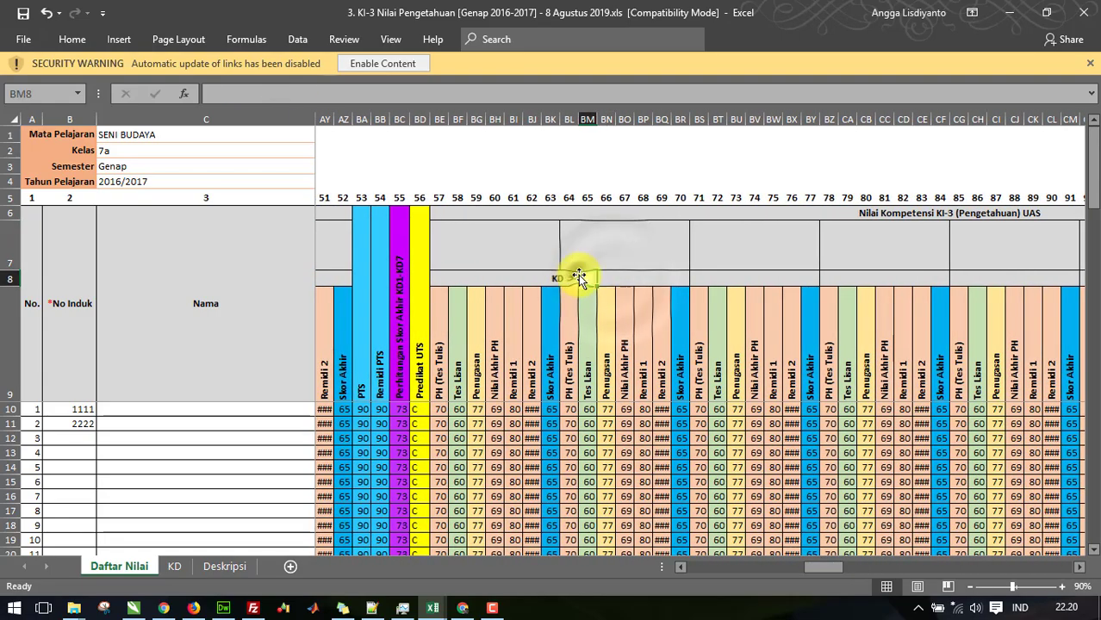
pyautogui.click(574, 278)
# - Examine the first student's KD 3.3.1 scores and formulas in row 10 of Daftar Nilai, and the KKM cell DS4
pyautogui.moveTo(823, 565); pyautogui.dragTo(705, 569)
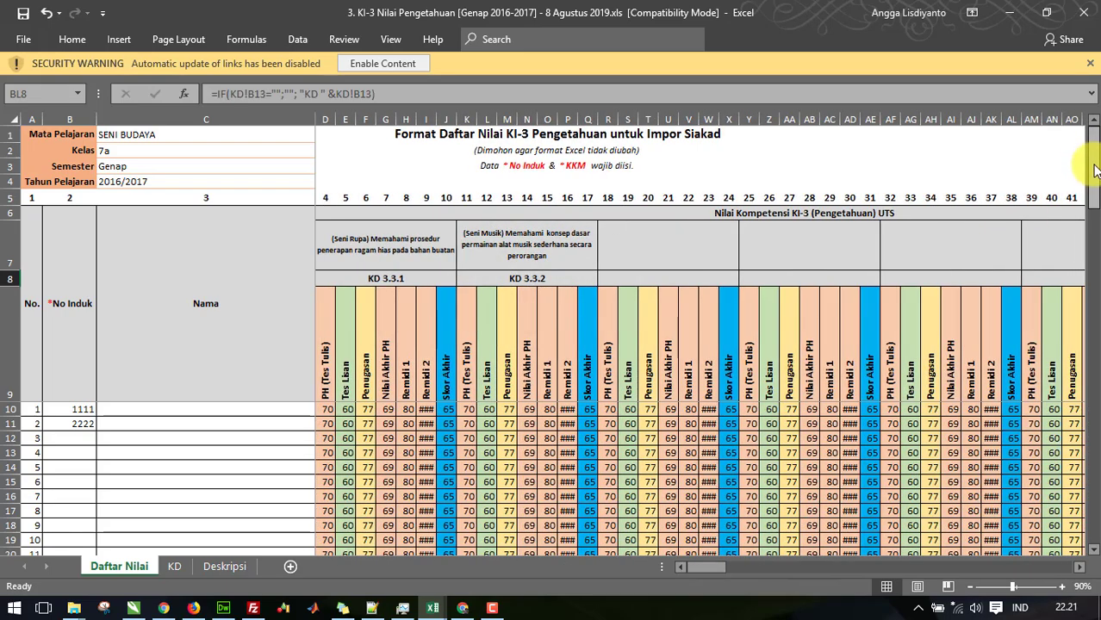
pyautogui.click(408, 410)
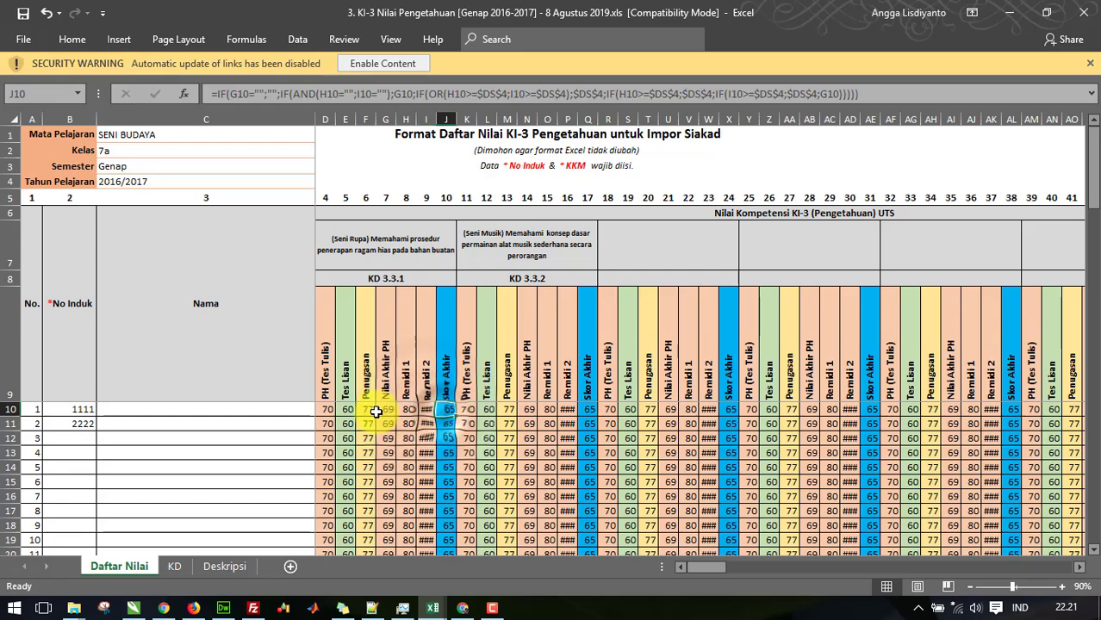
pyautogui.click(384, 409)
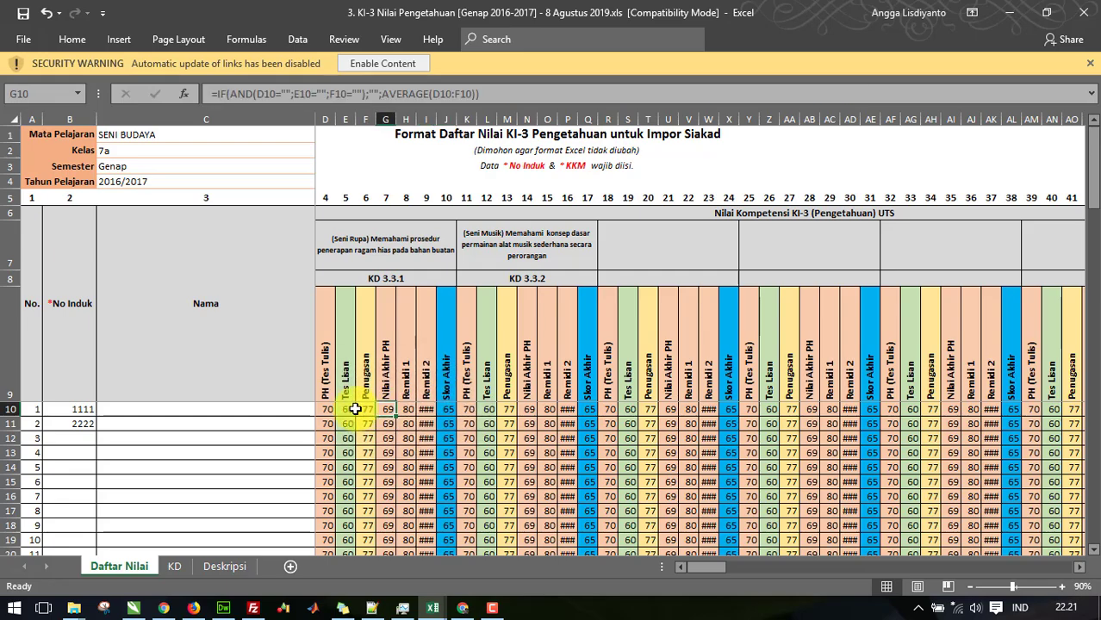
pyautogui.click(346, 410)
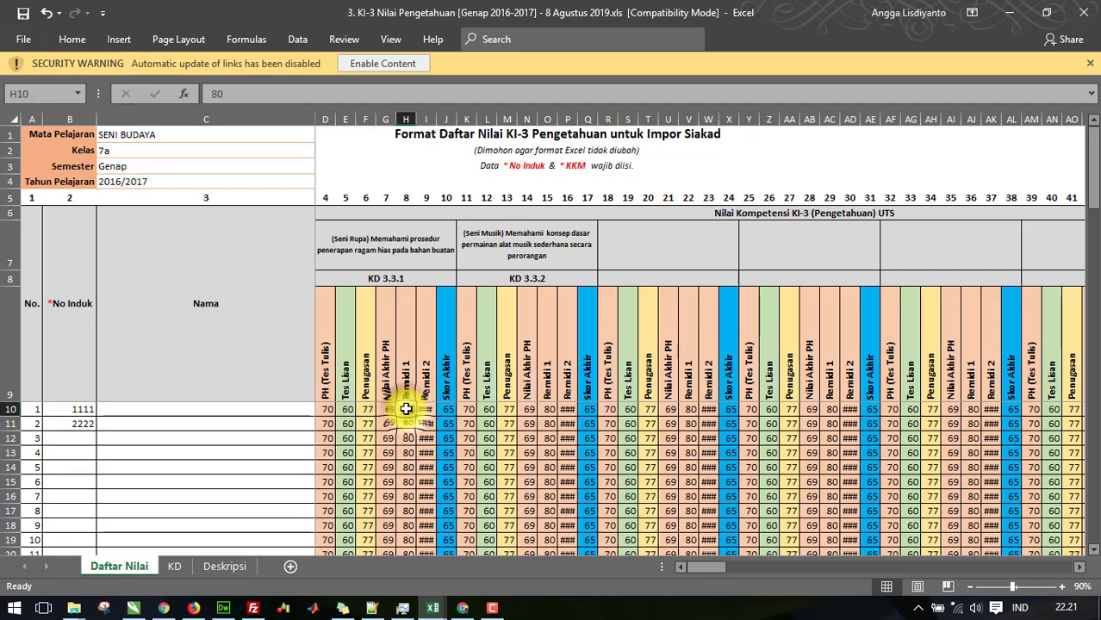
pyautogui.click(387, 410)
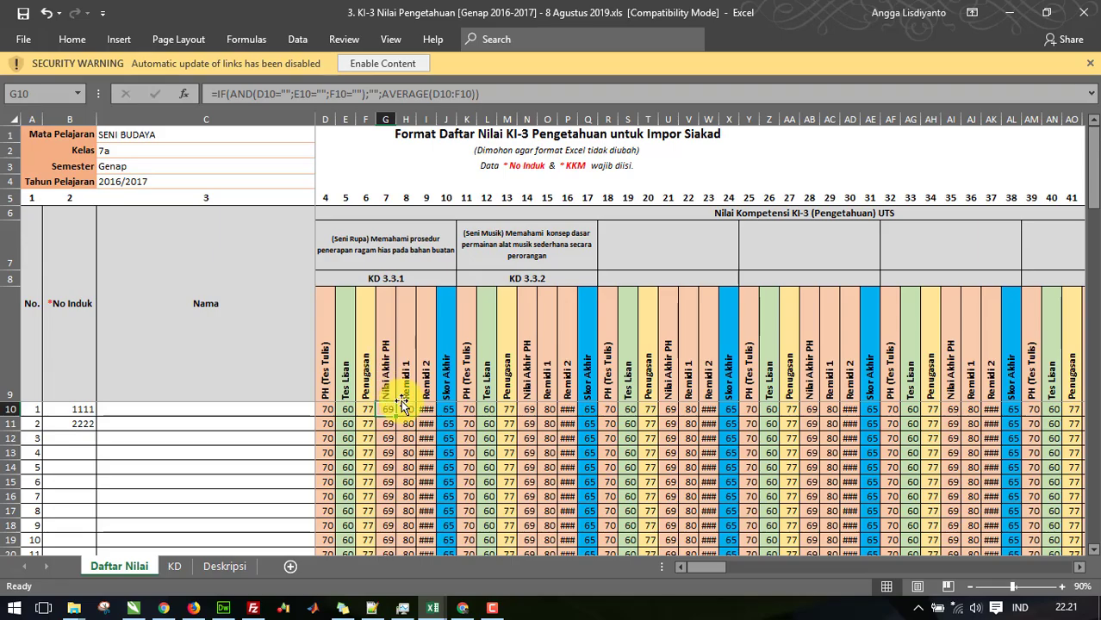
pyautogui.moveTo(698, 568); pyautogui.dragTo(982, 536)
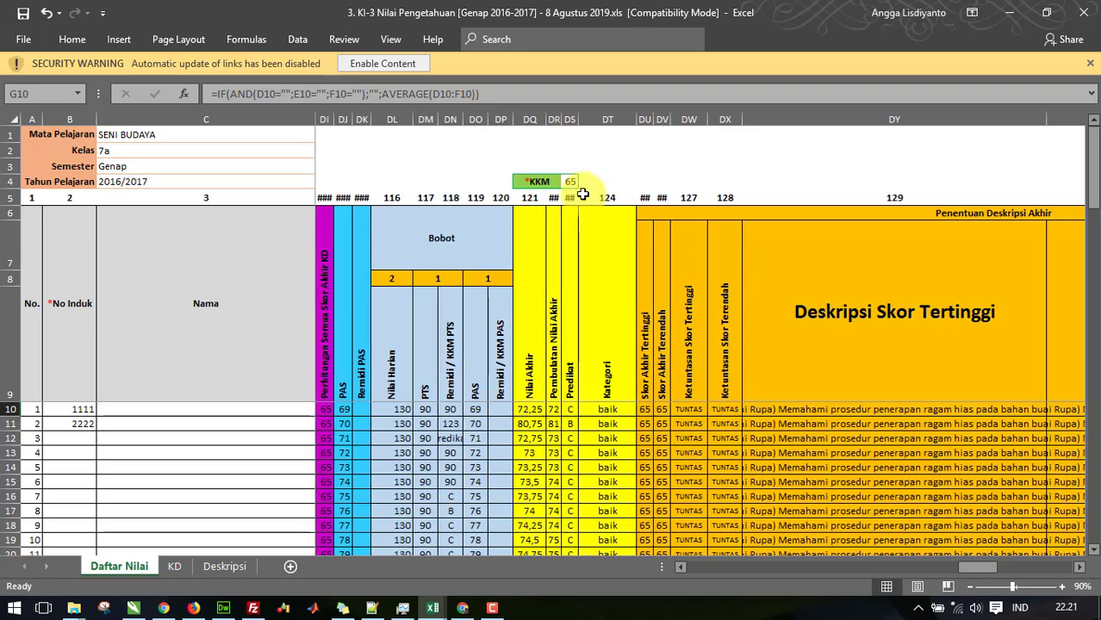
pyautogui.click(570, 181)
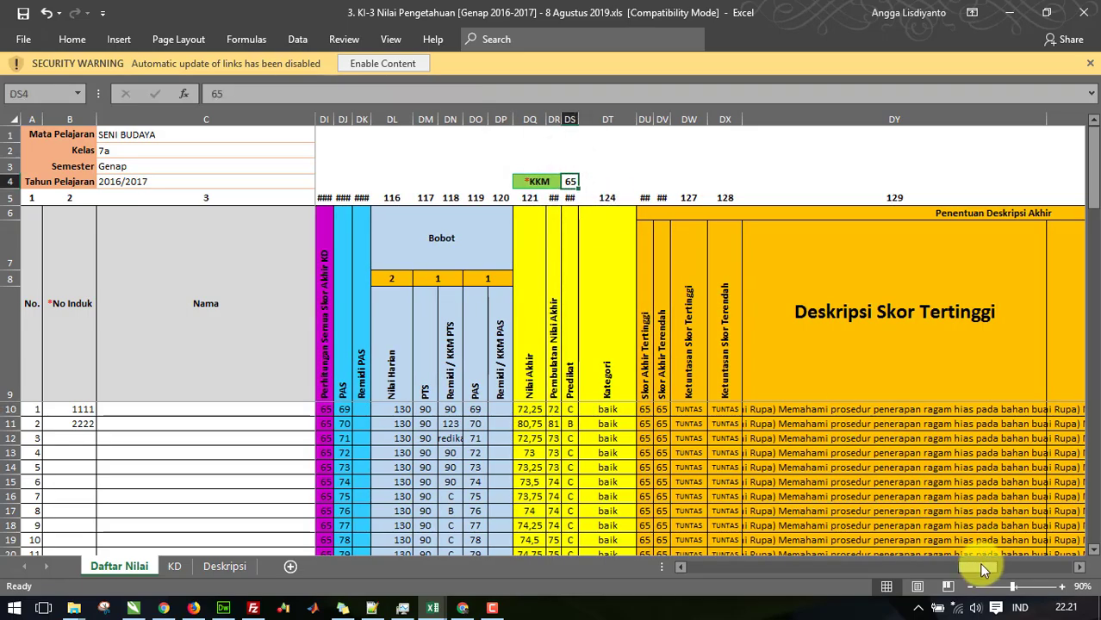
# - Examine the PTS score, mid-term calculation and predicate formulas in BA10:BD10 and the weighted Nilai Harian formula in DL10
pyautogui.moveTo(978, 562); pyautogui.dragTo(814, 525)
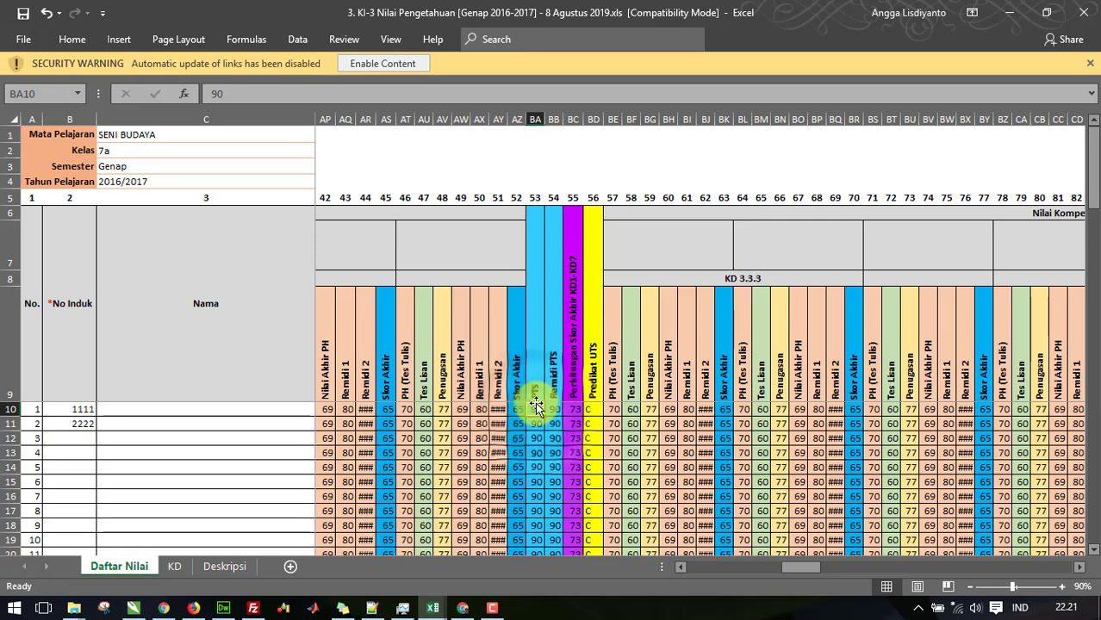
pyautogui.click(576, 410)
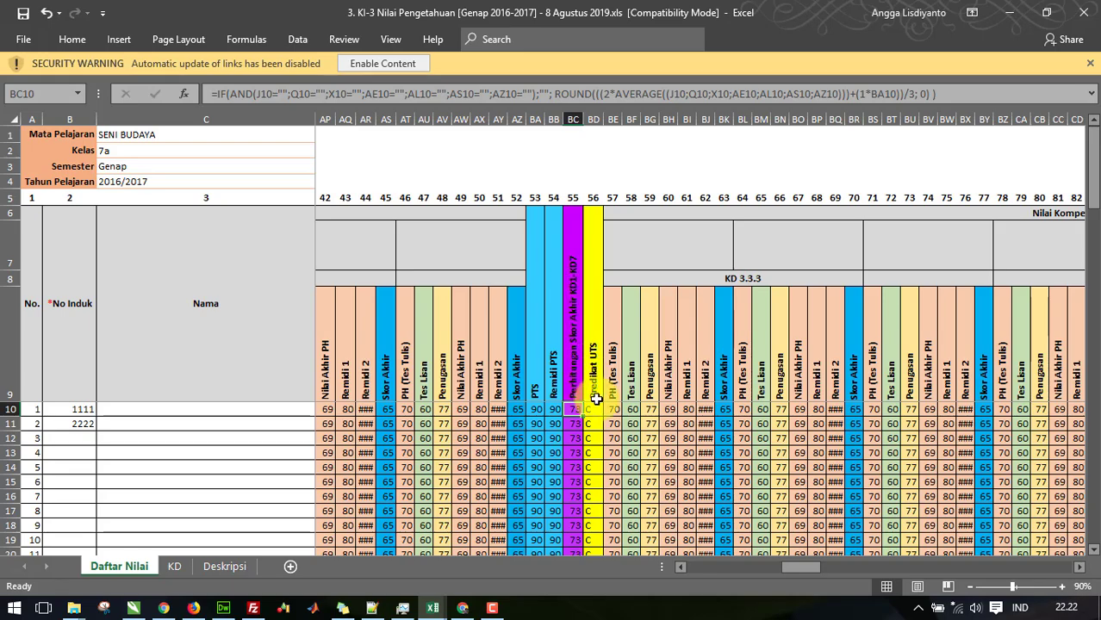
pyautogui.click(594, 410)
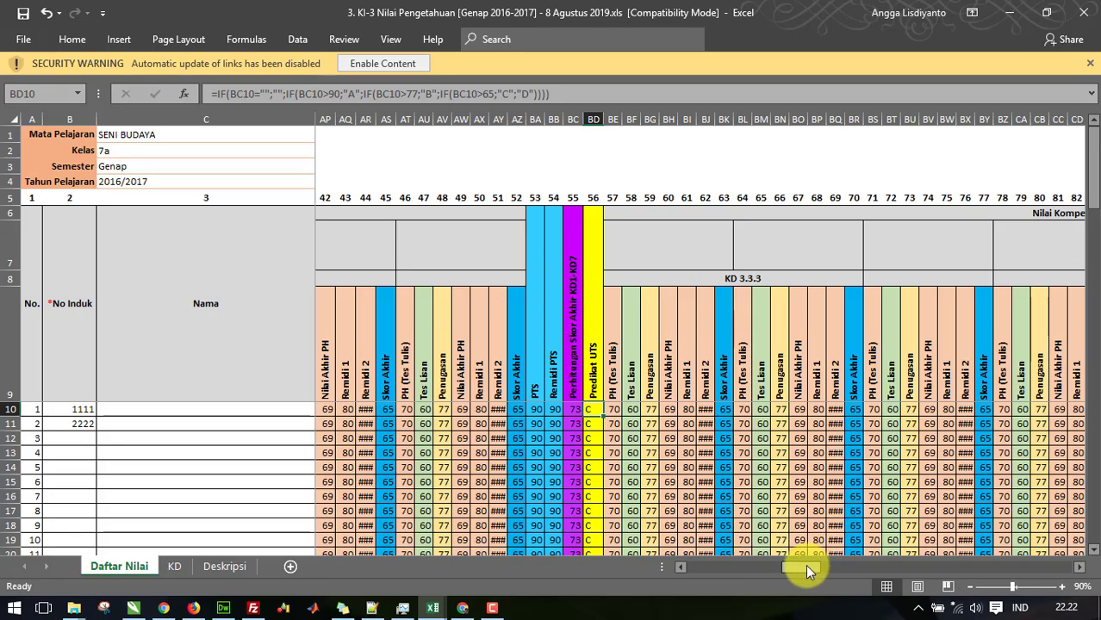
pyautogui.moveTo(805, 564); pyautogui.dragTo(950, 565)
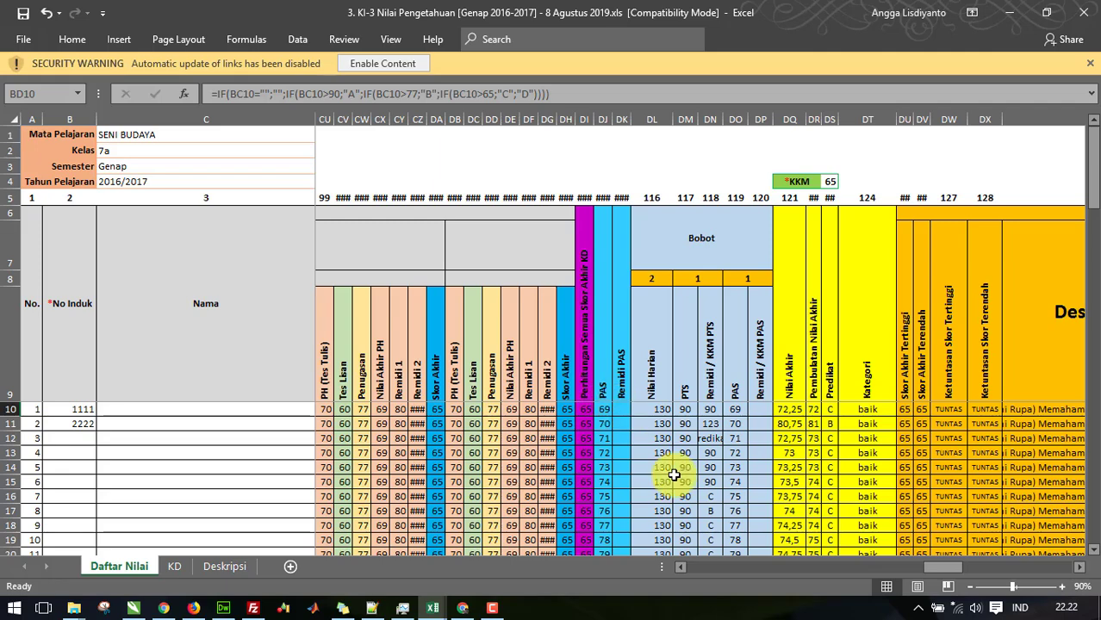
pyautogui.click(659, 410)
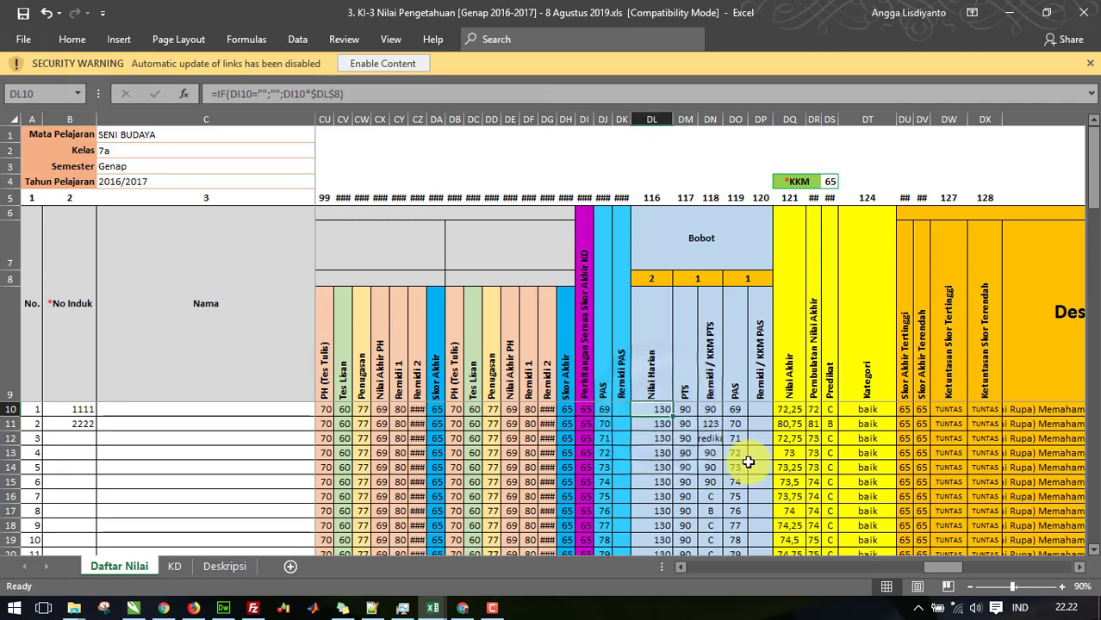
# - Examine the Deskripsi Akhir formula in EB10 and the lowest- and highest-score description formulas in DZ10 and DY10
pyautogui.moveTo(930, 564); pyautogui.dragTo(1009, 571)
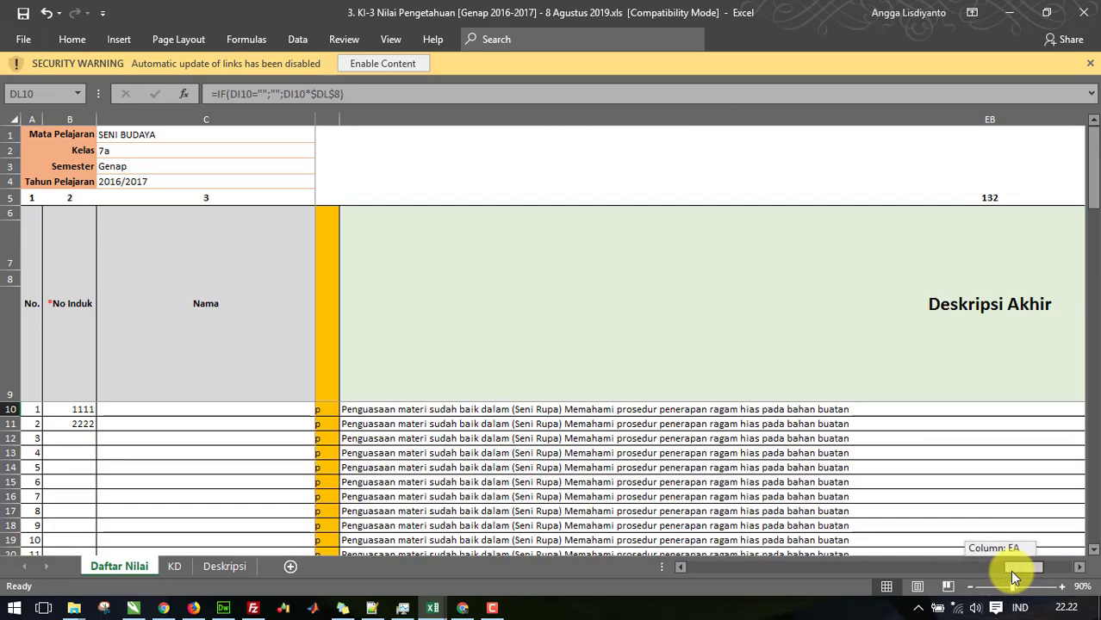
pyautogui.click(861, 410)
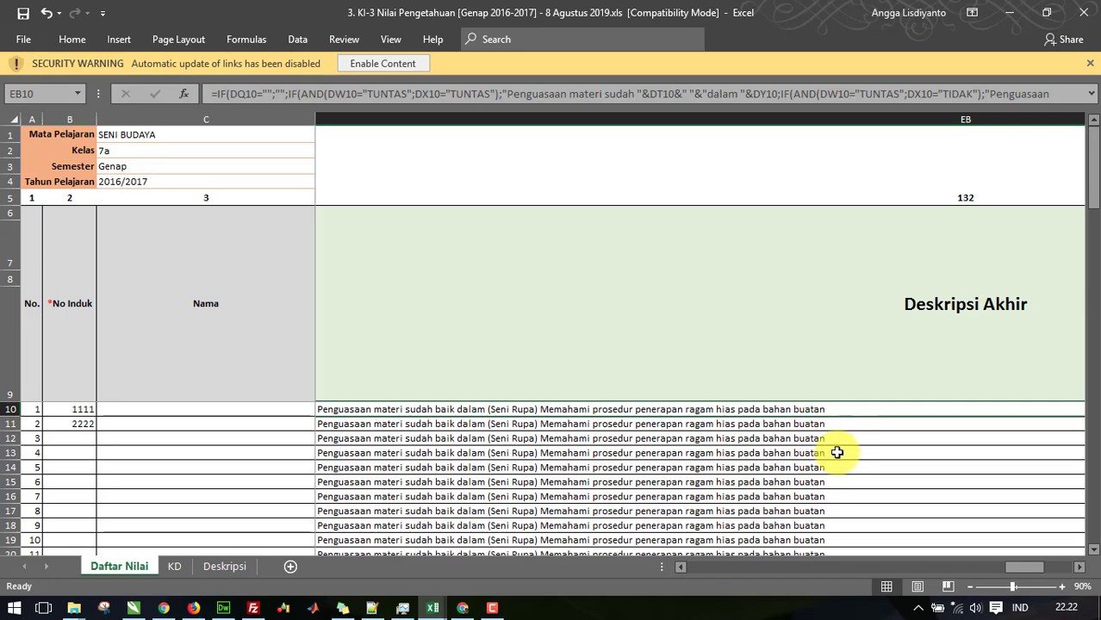
pyautogui.moveTo(1024, 567); pyautogui.dragTo(1020, 566)
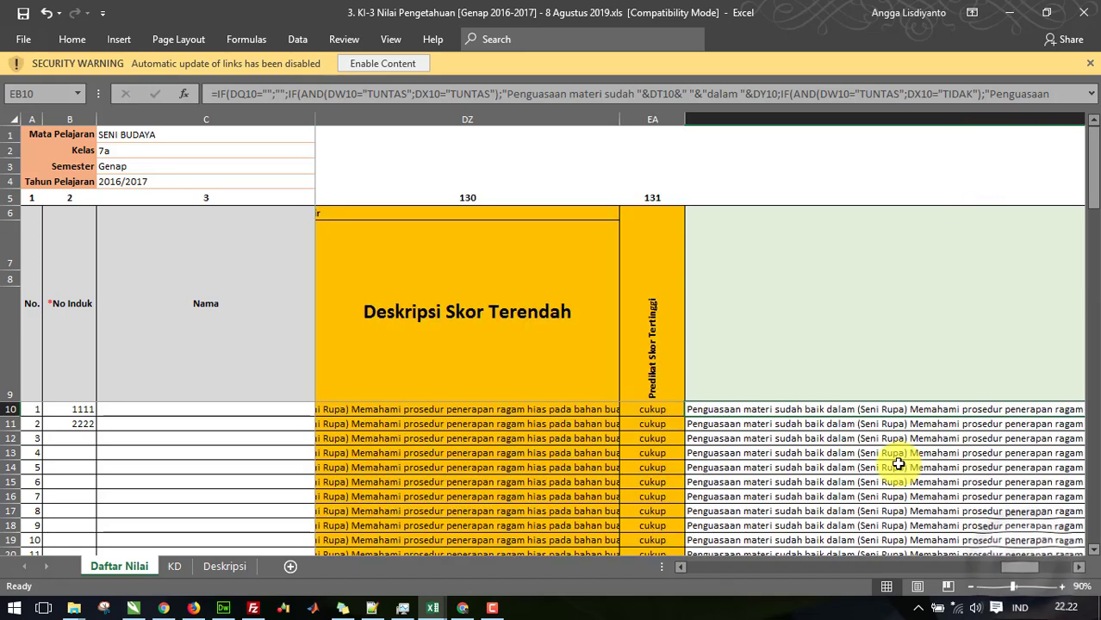
pyautogui.click(649, 408)
pyautogui.click(706, 409)
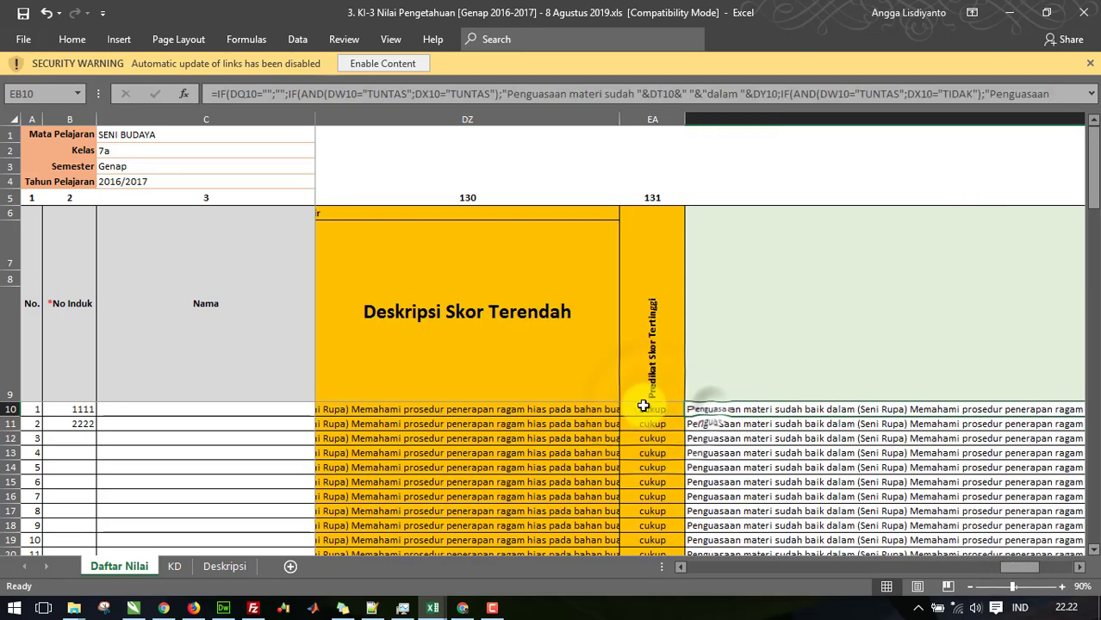
pyautogui.click(594, 410)
pyautogui.moveTo(1019, 568); pyautogui.dragTo(995, 566)
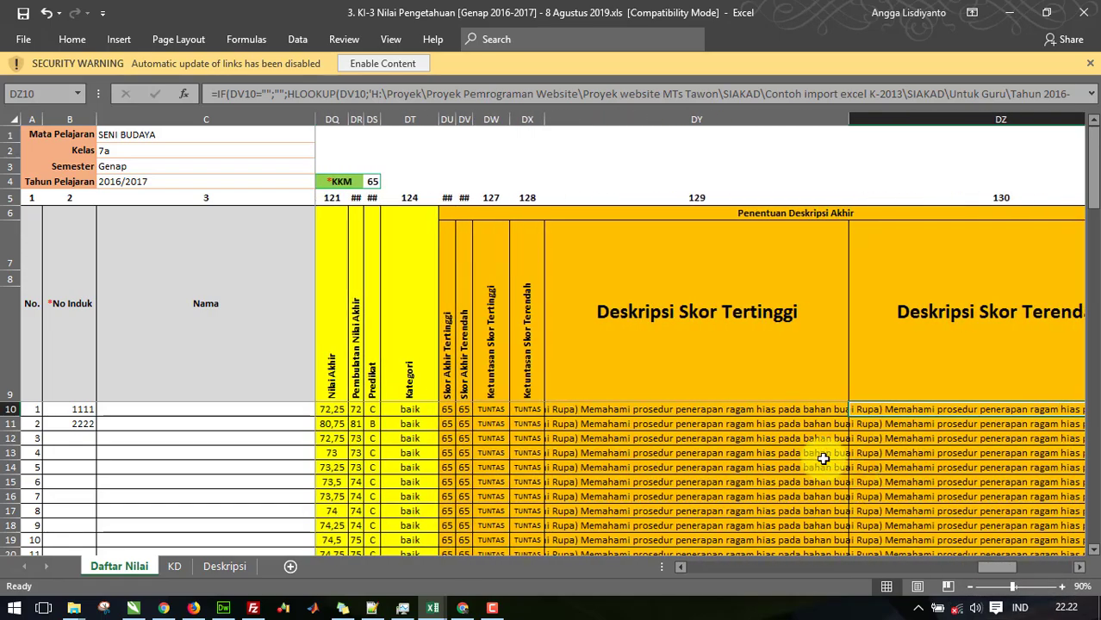
pyautogui.click(770, 410)
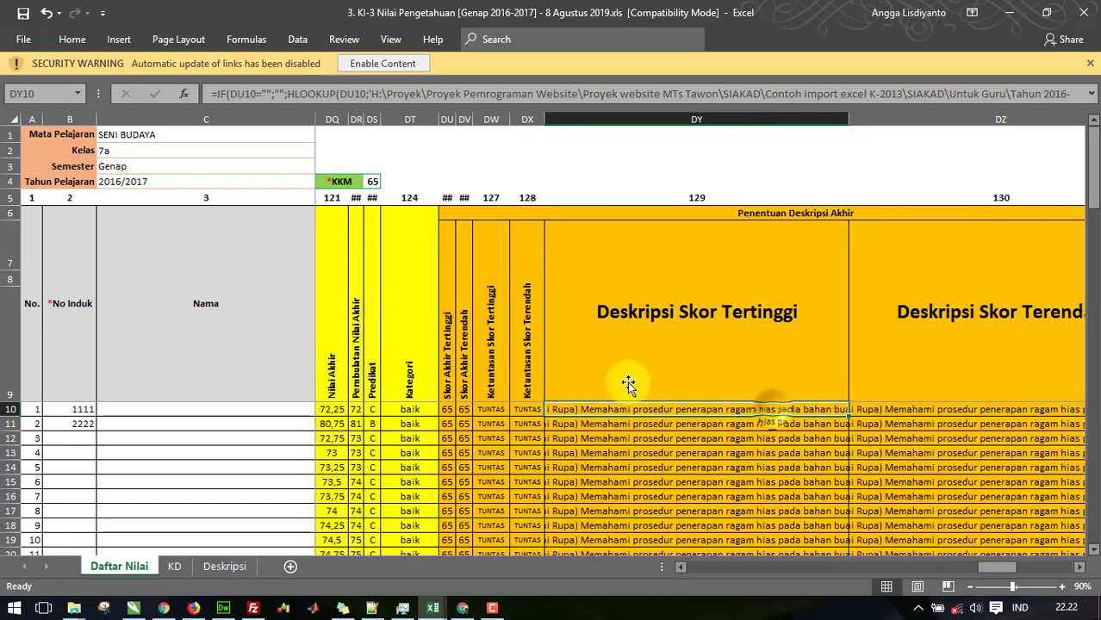
# - Check the source descriptions in C5 and C6 of the KD sheet, and return to the Daftar Nilai sheet
pyautogui.click(174, 566)
pyautogui.click(142, 233)
pyautogui.click(140, 243)
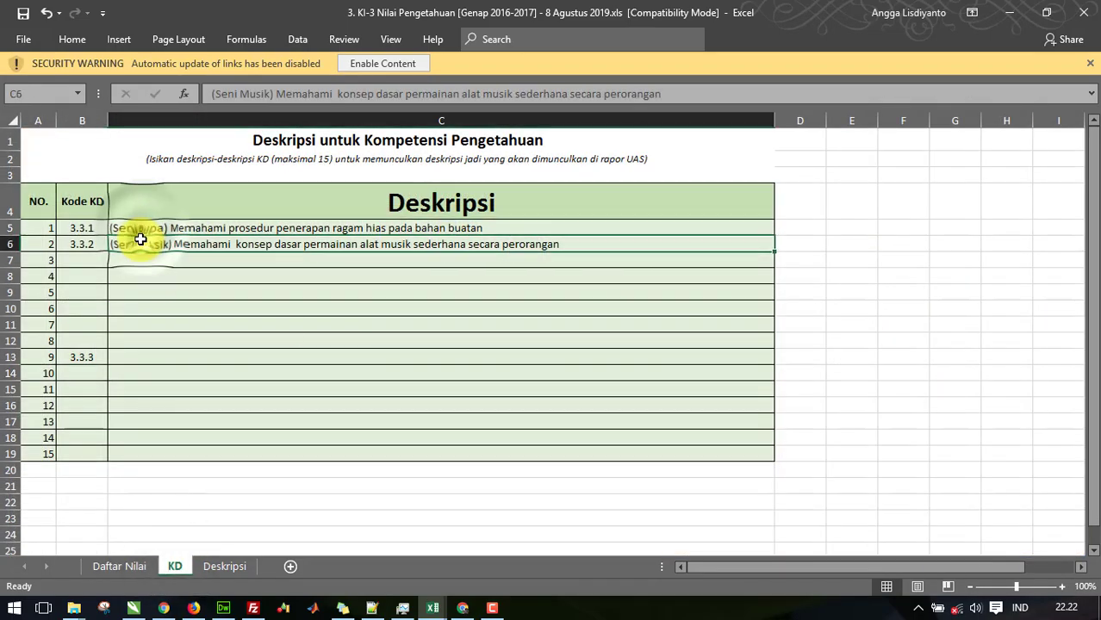
pyautogui.click(125, 568)
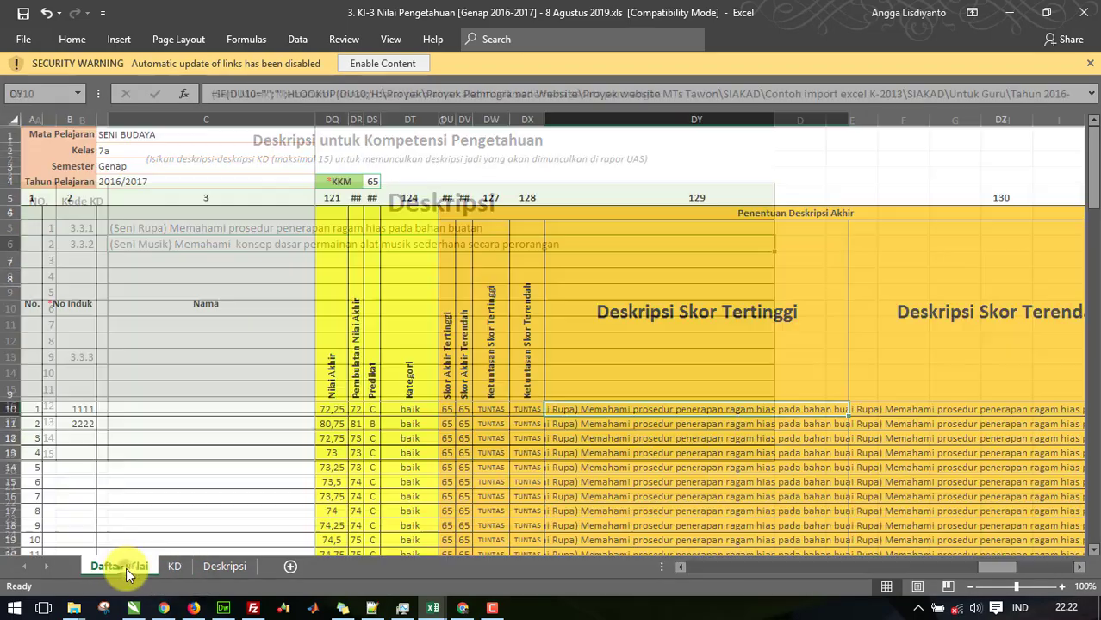
# - Switch to SIAKAD in Firefox, return to the Nilai Kompetensi page and open the KI-4 (Keterampilan) grades
pyautogui.click(193, 607)
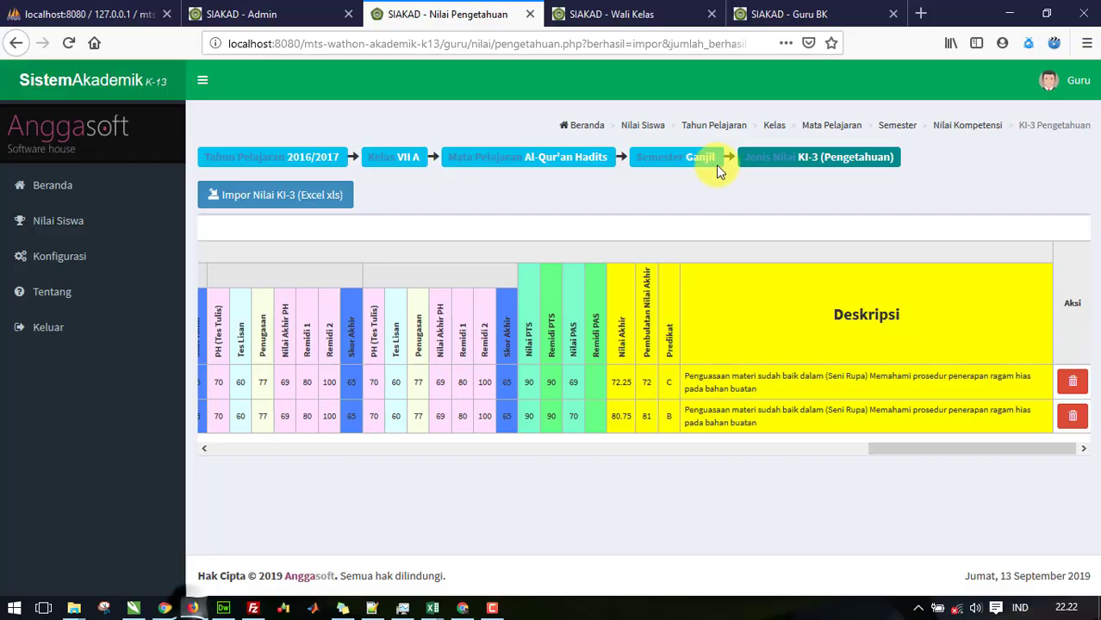
pyautogui.click(764, 166)
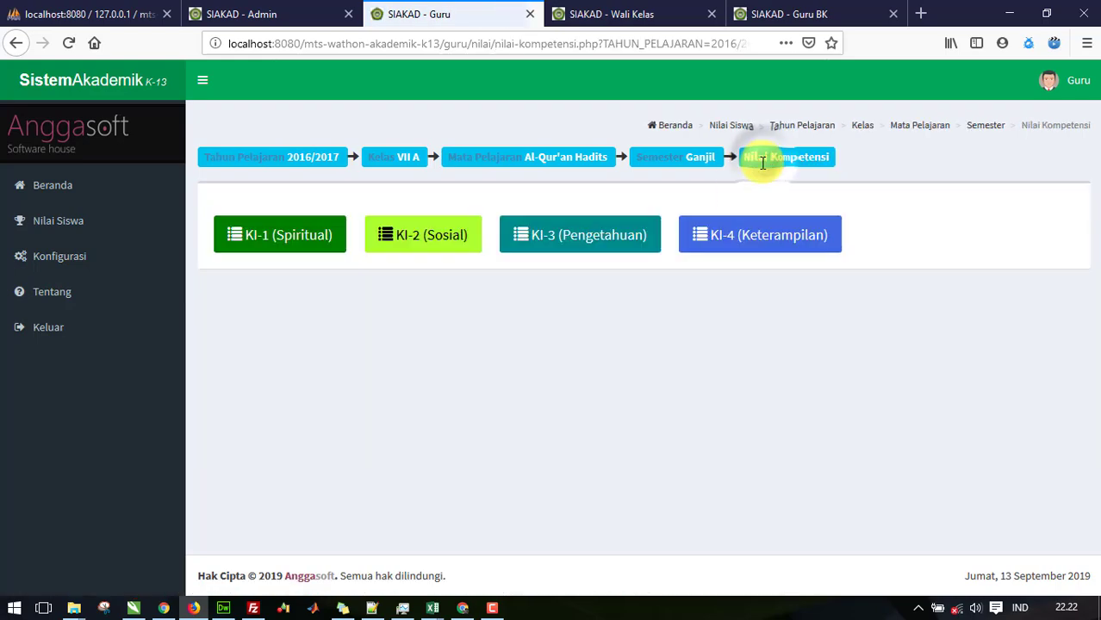
pyautogui.click(751, 245)
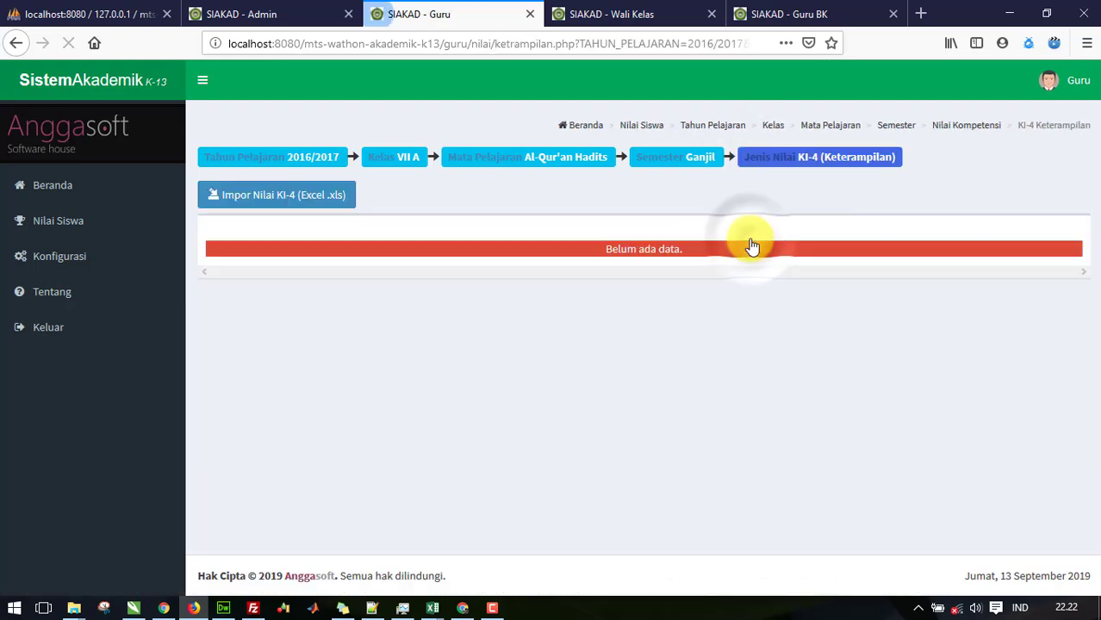
# - Import "4. KI-4 Nilai Keterampilan [Genap 2016-2017].xls" into the KI-4 grades and view the table's final grade and Deskripsi columns
pyautogui.click(315, 206)
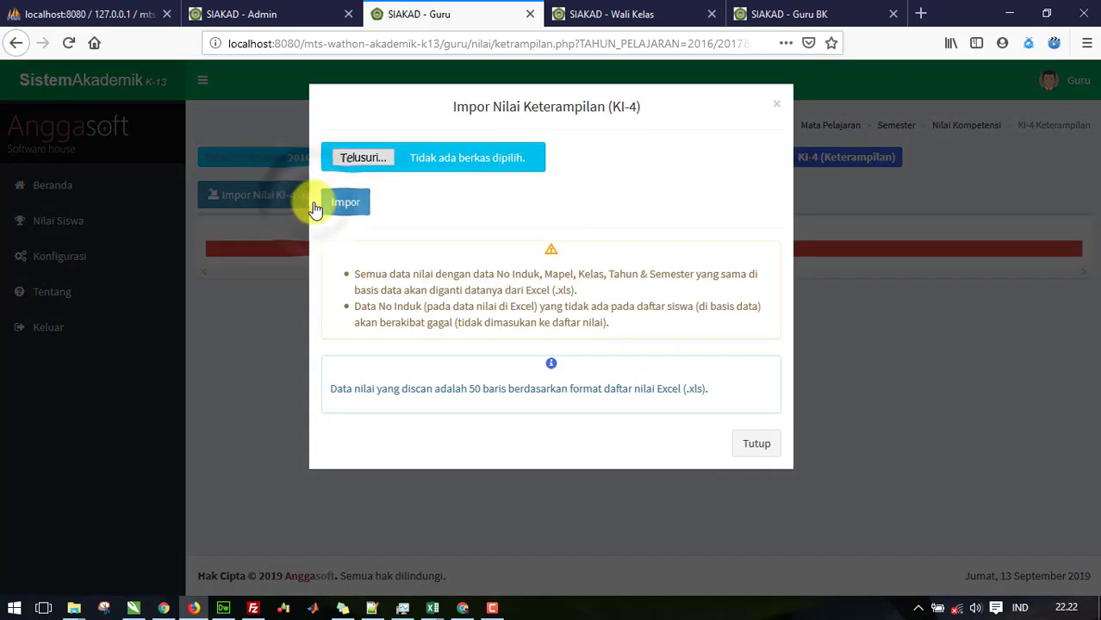
pyautogui.click(379, 155)
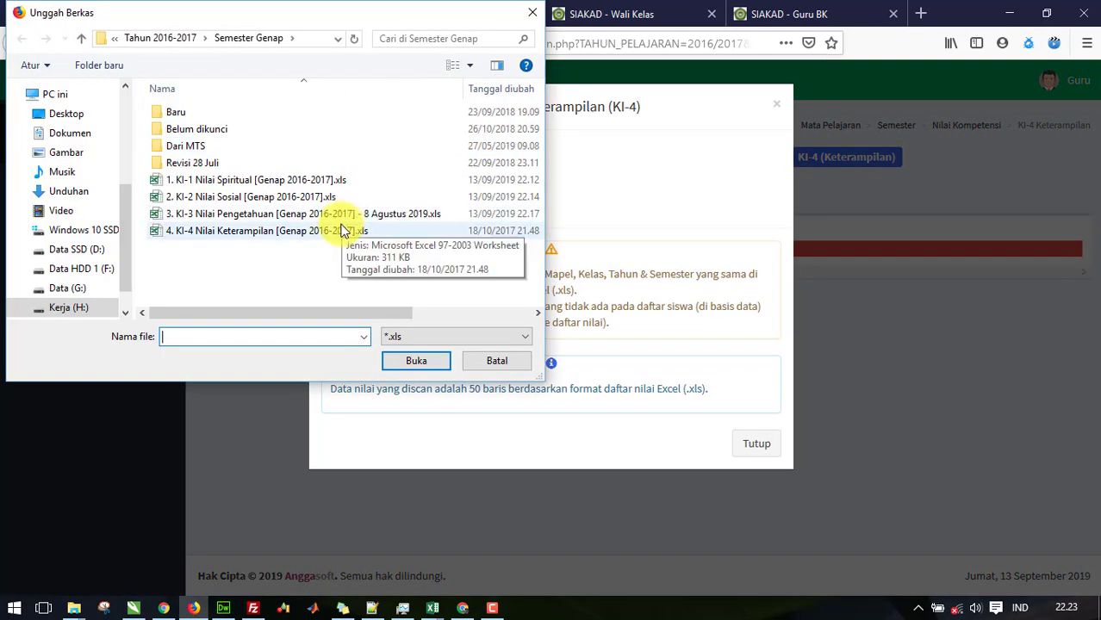
pyautogui.doubleClick(297, 231)
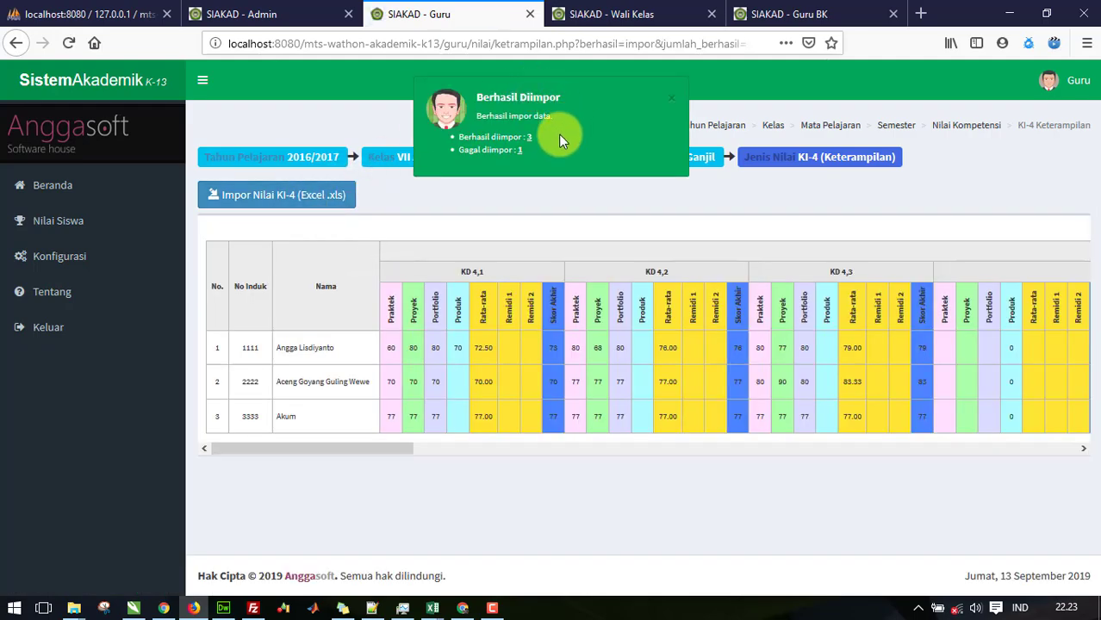
pyautogui.moveTo(322, 448); pyautogui.dragTo(991, 450)
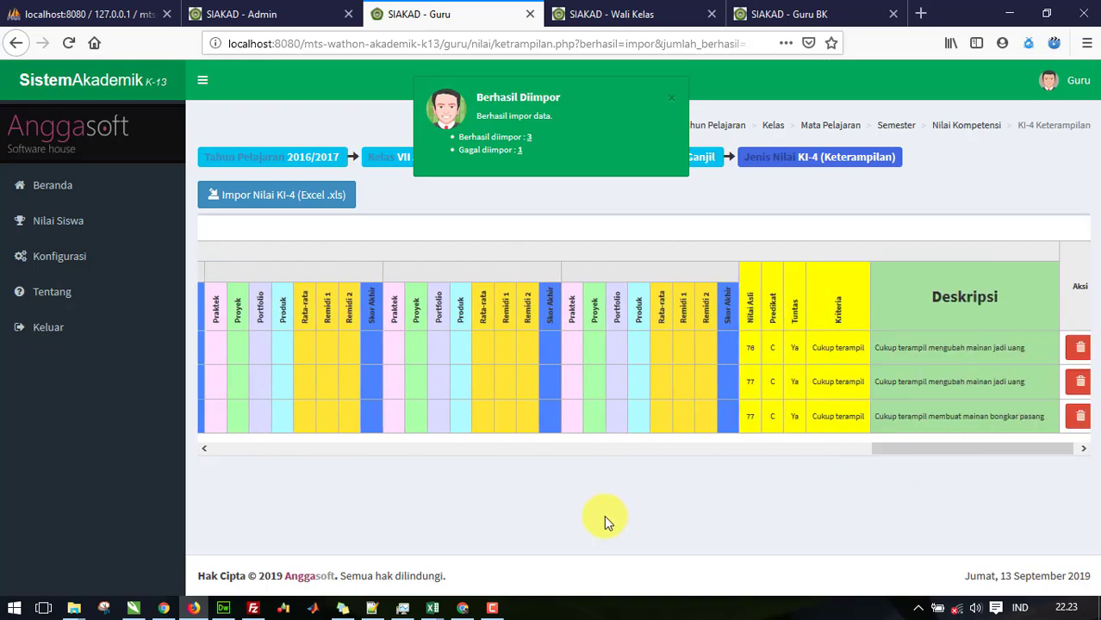
# - Open "4. KI-4 Nilai Keterampilan [Genap 2016-2017].xls" in Excel from its File Explorer folder
pyautogui.moveTo(74, 603)
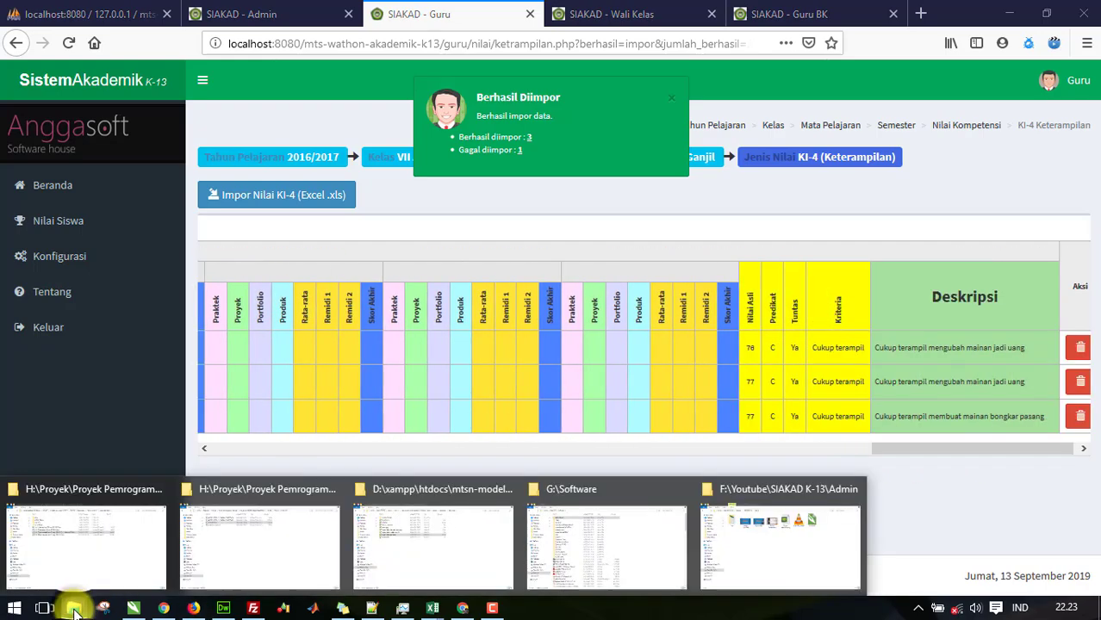
pyautogui.click(97, 546)
pyautogui.doubleClick(259, 217)
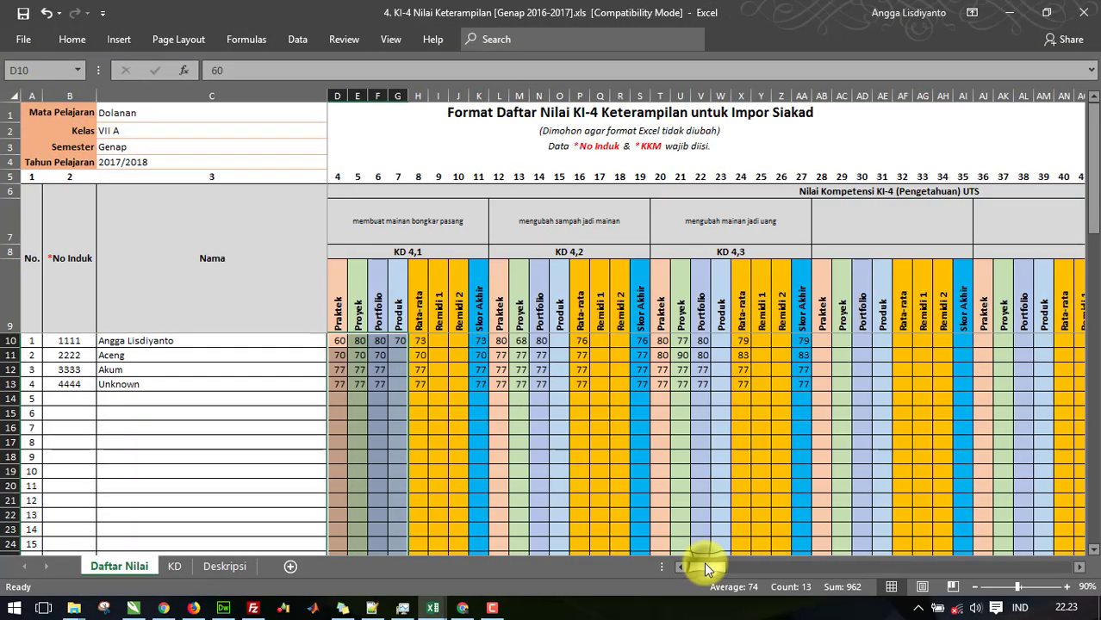
# - Look over the Deskripsi sheet and the Kode KD entries and empty rows of the KD sheet
pyautogui.click(224, 565)
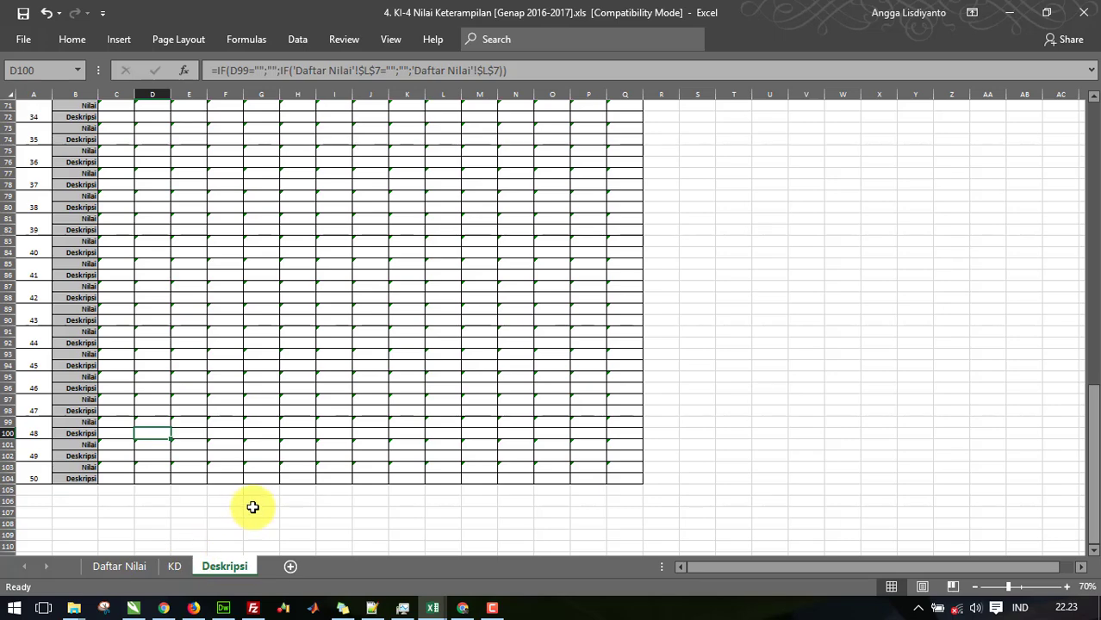
pyautogui.click(181, 565)
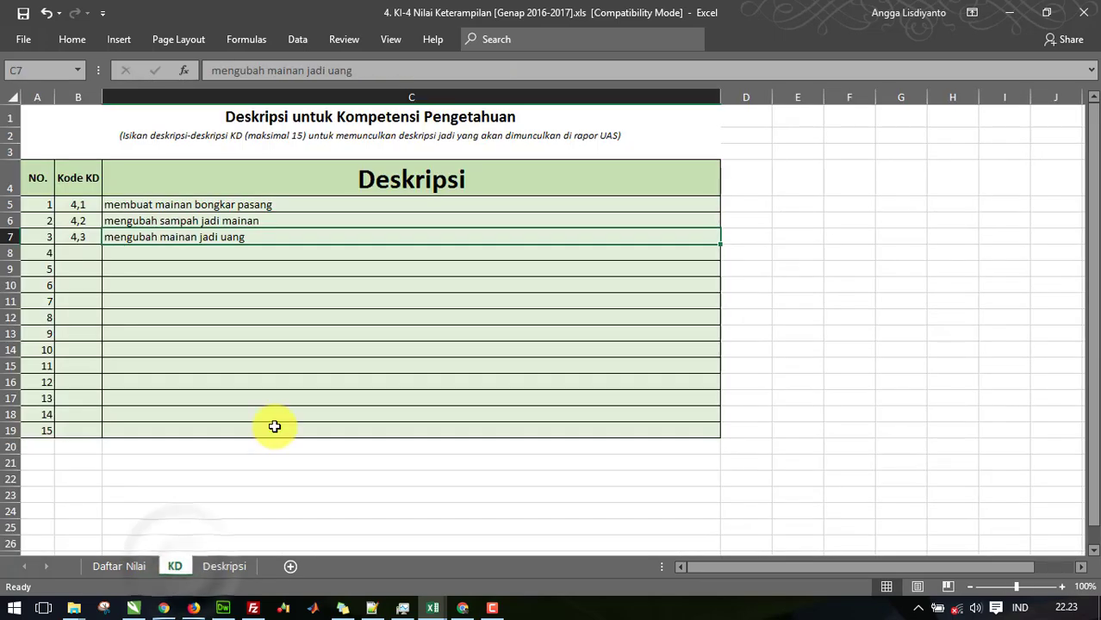
pyautogui.click(82, 251)
pyautogui.click(86, 315)
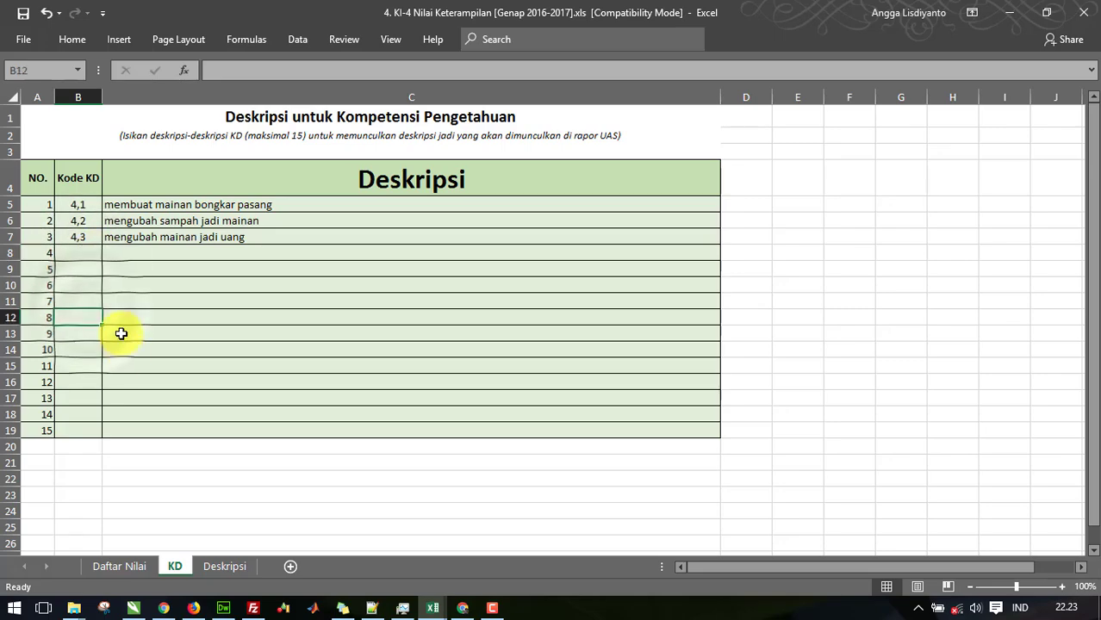
pyautogui.click(96, 253)
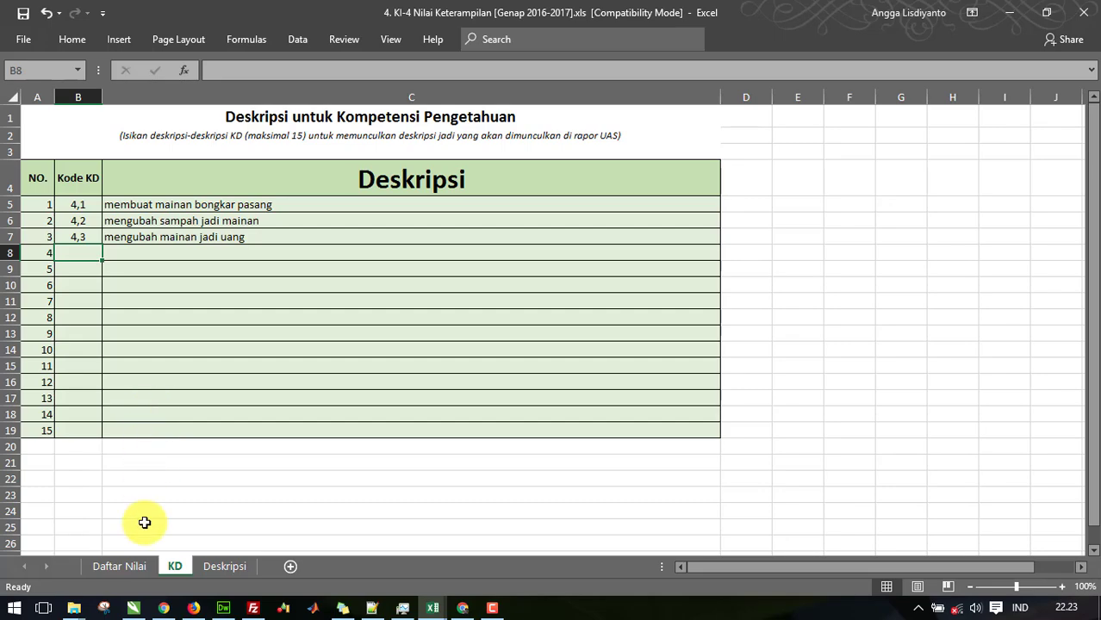
# - Examine the first student's KD 4,1 scores and the Rata-rata and Skor Akhir formulas in row 10 of Daftar Nilai
pyautogui.click(119, 566)
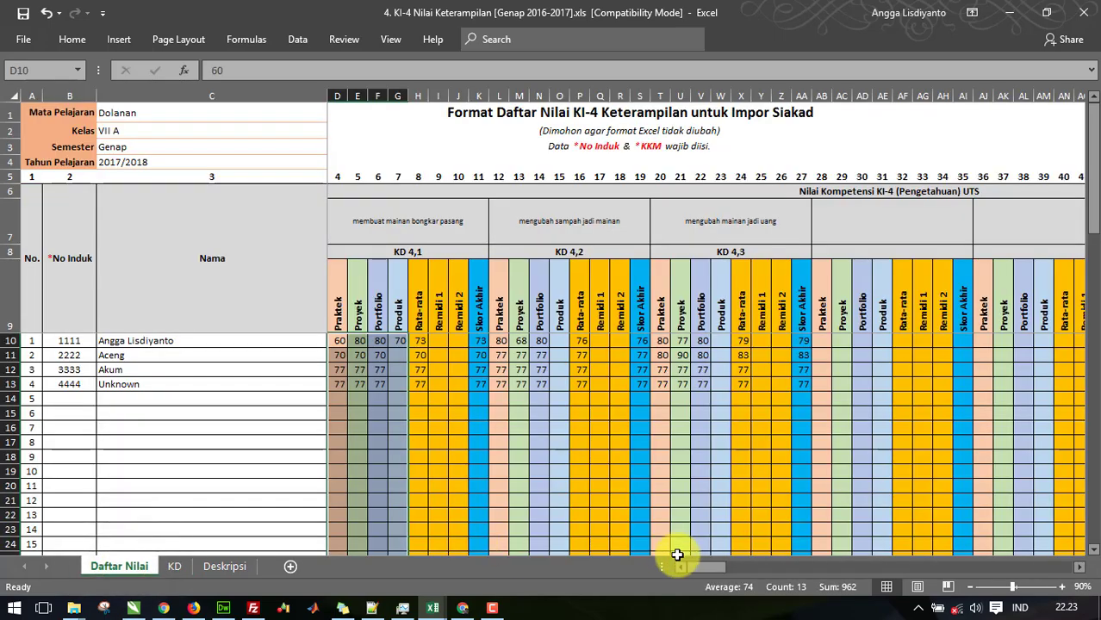
pyautogui.click(340, 342)
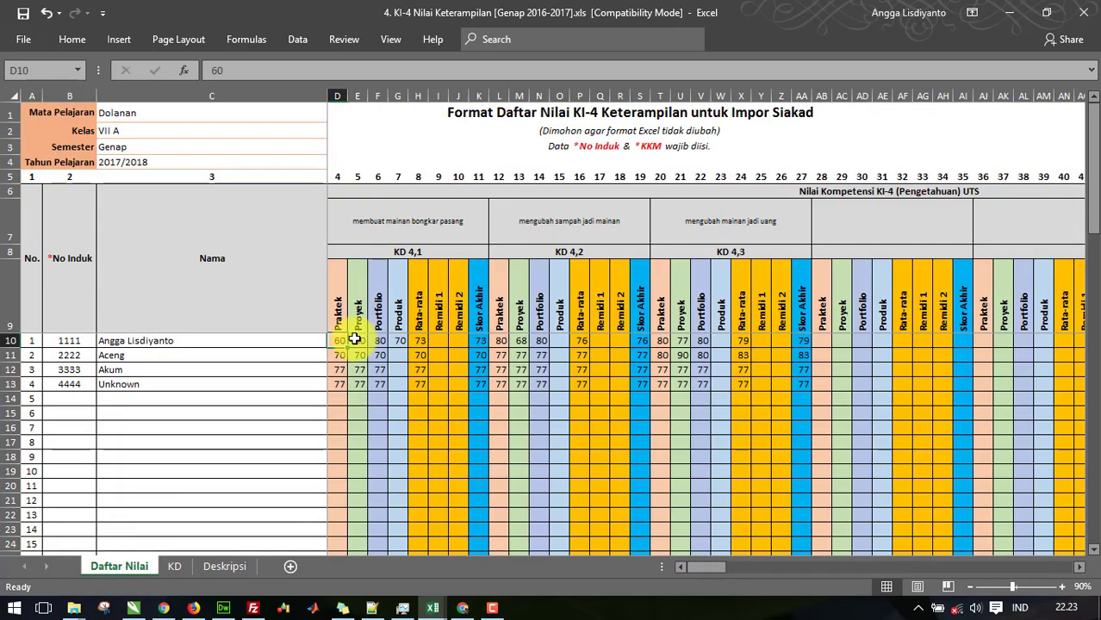
pyautogui.click(357, 341)
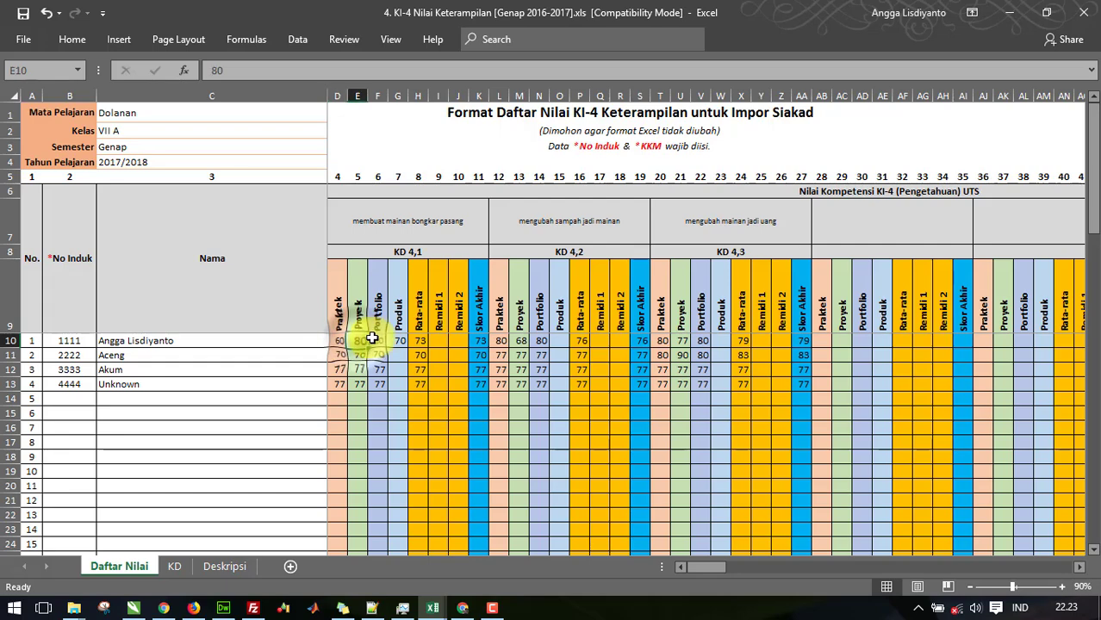
pyautogui.click(379, 339)
pyautogui.click(399, 339)
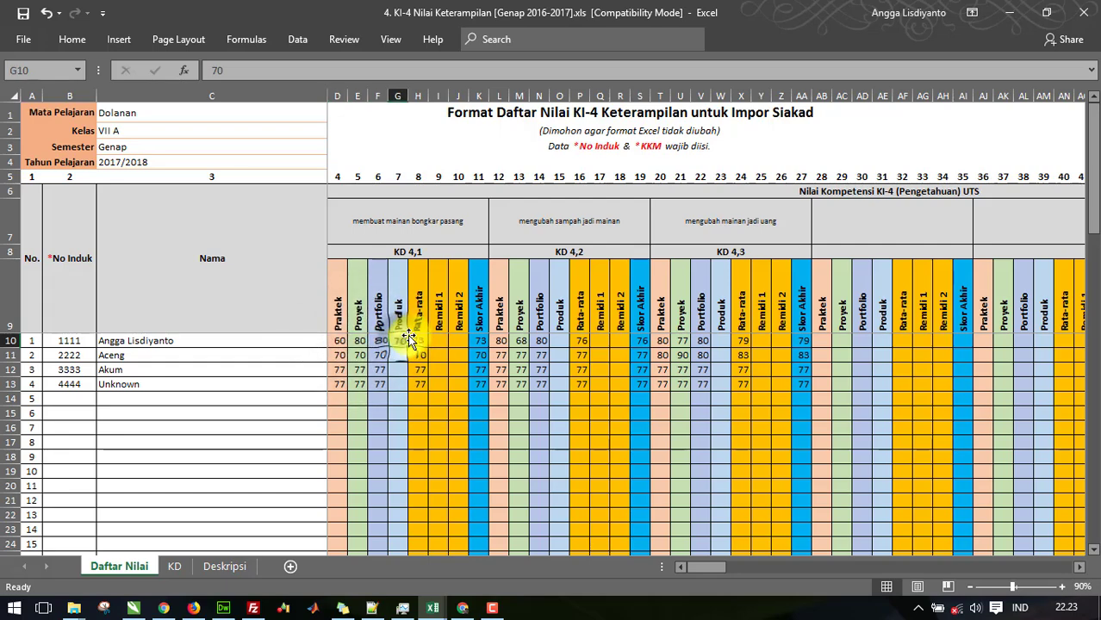
pyautogui.click(419, 341)
pyautogui.click(440, 340)
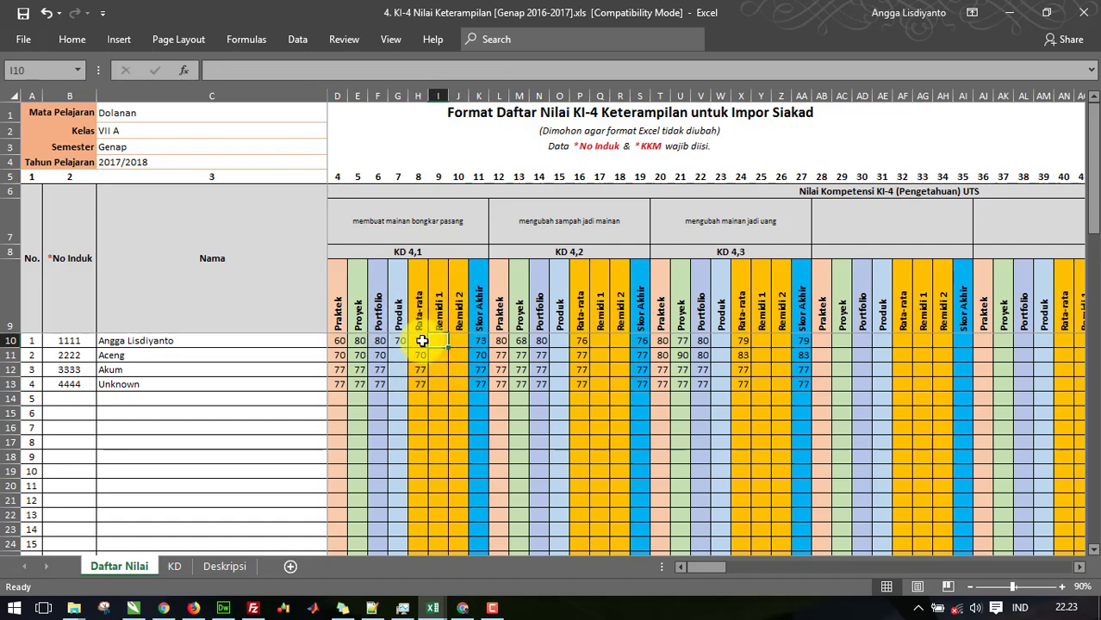
pyautogui.click(422, 340)
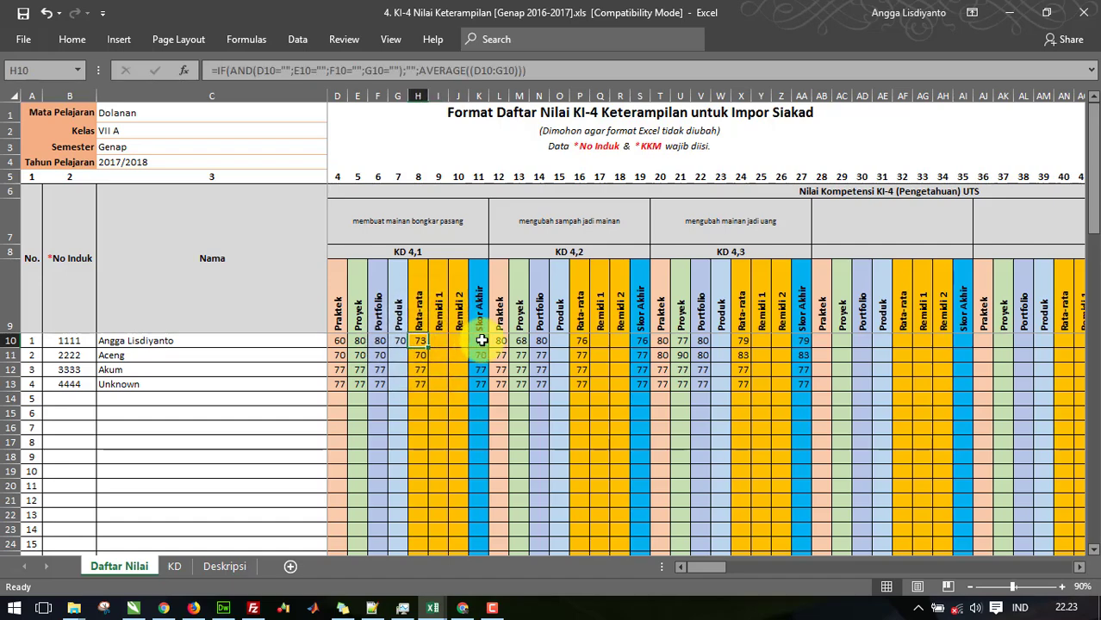
pyautogui.click(480, 341)
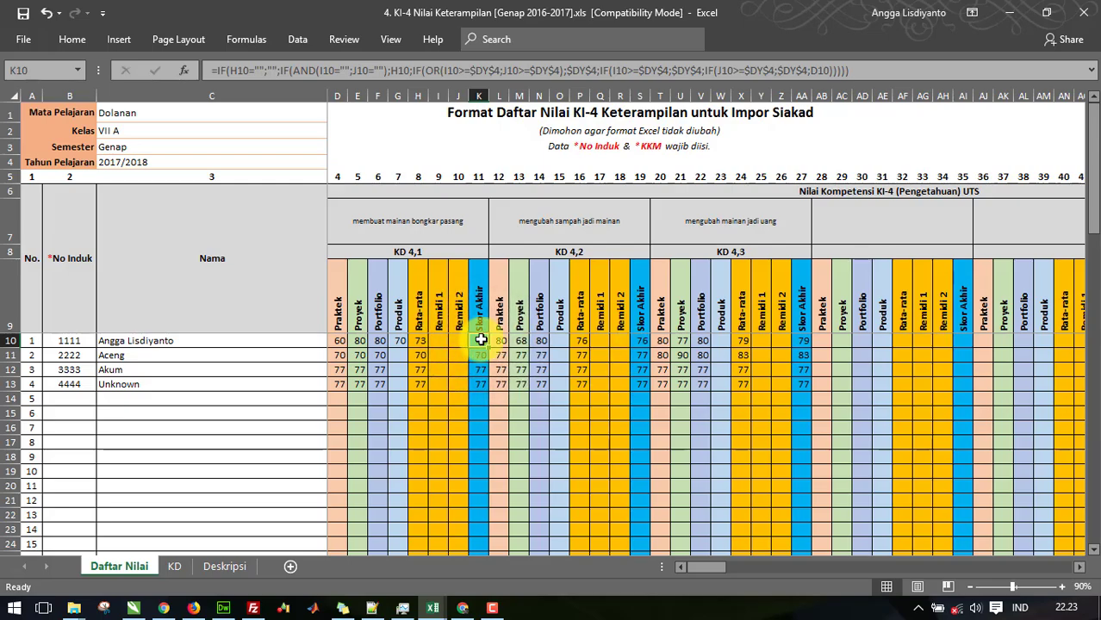
# - Examine the average formula for KD1-KD7 final scores in BH10 and the empty KD columns beside it
pyautogui.moveTo(704, 567); pyautogui.dragTo(810, 567)
pyautogui.click(612, 340)
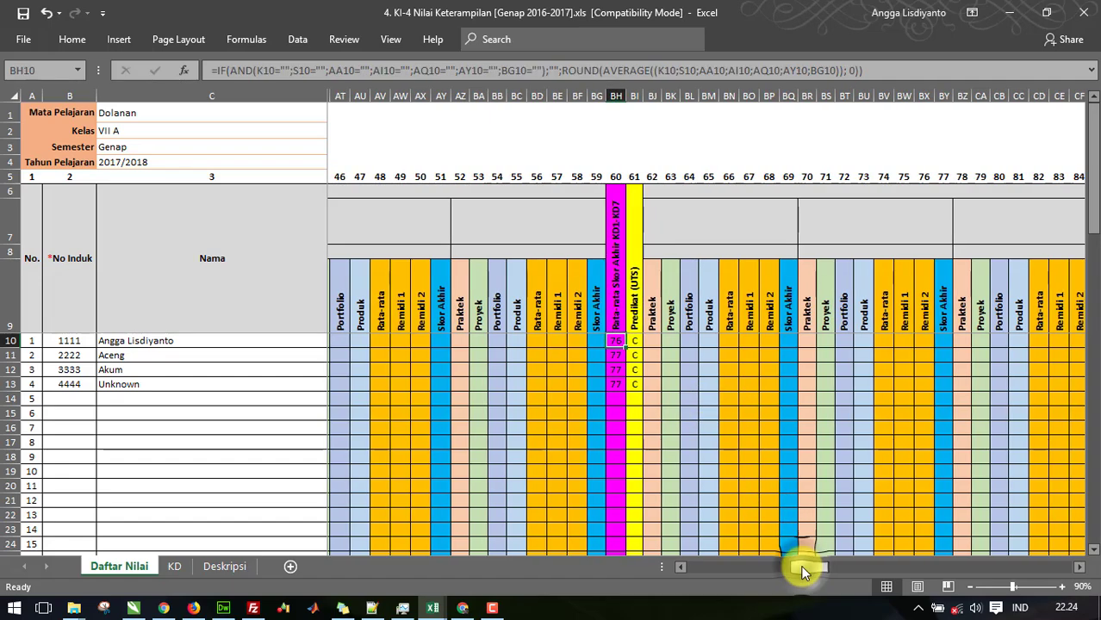
pyautogui.moveTo(800, 565); pyautogui.dragTo(822, 565)
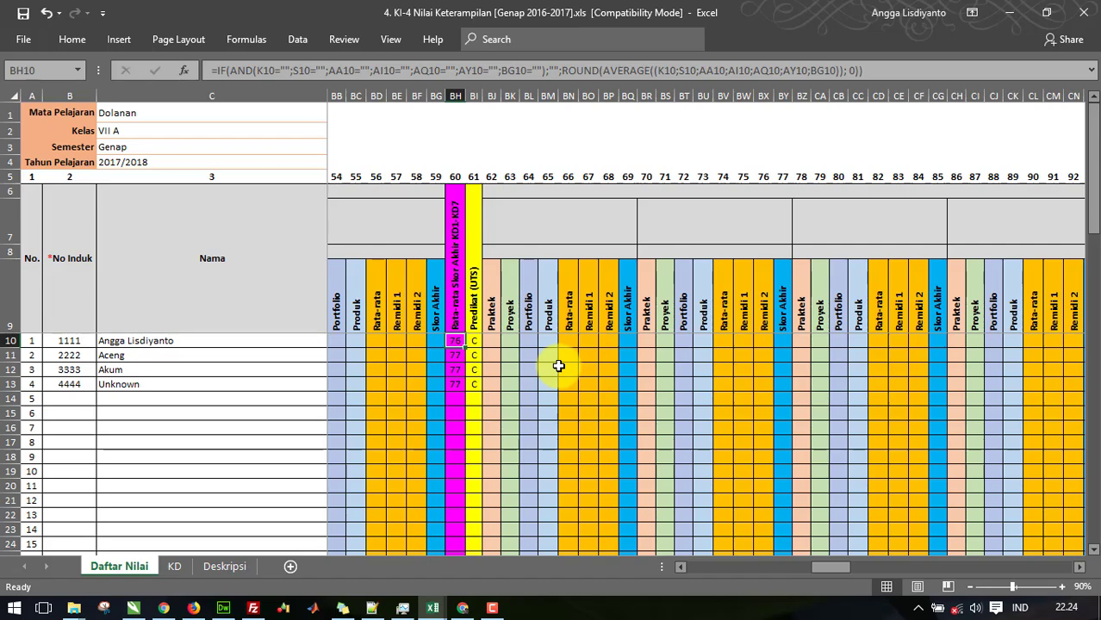
pyautogui.hscroll(-4, 806, 534)
pyautogui.hscroll(4, 818, 531)
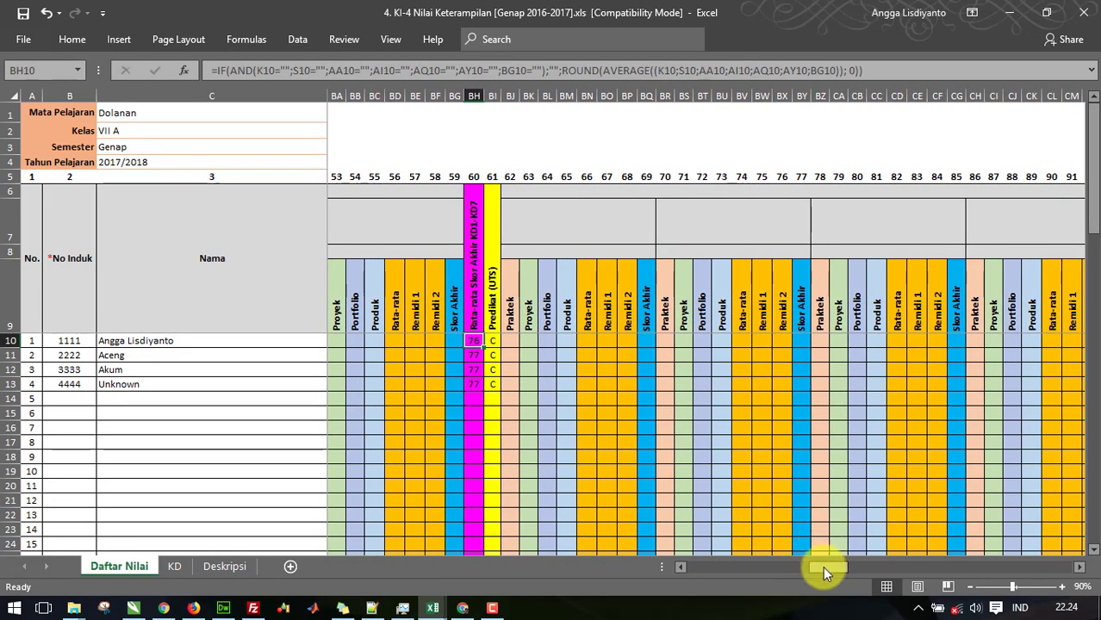
# - Examine the Nilai Akhir (UAS), Kriteria and Deskripsi Nilai Akhir formulas in DW10, DZ10 and EA10
pyautogui.moveTo(822, 568); pyautogui.dragTo(974, 560)
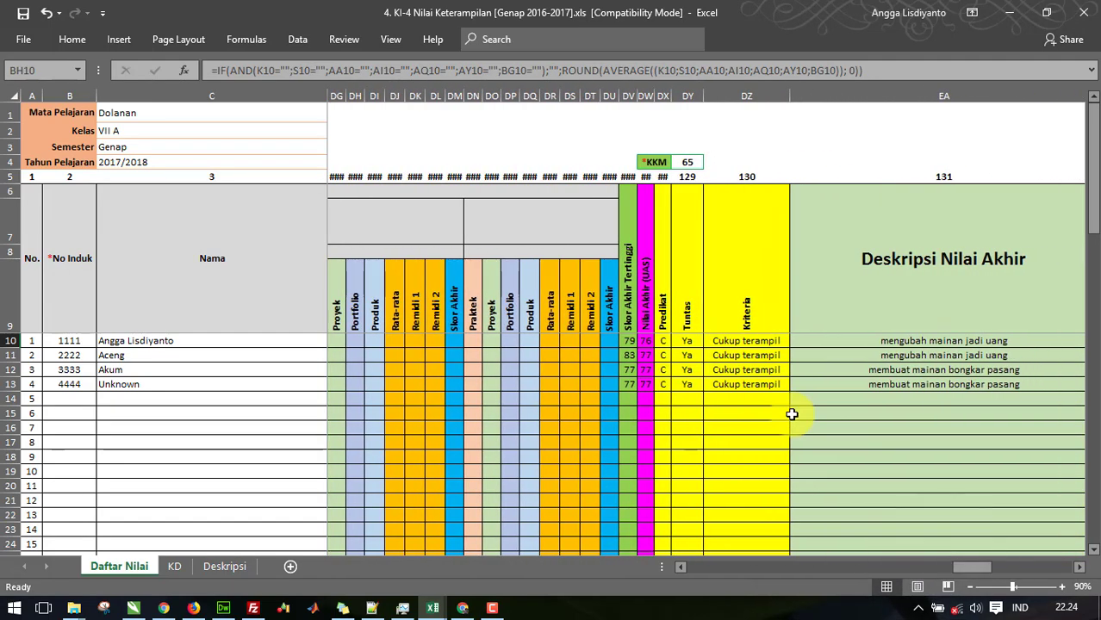
pyautogui.click(646, 340)
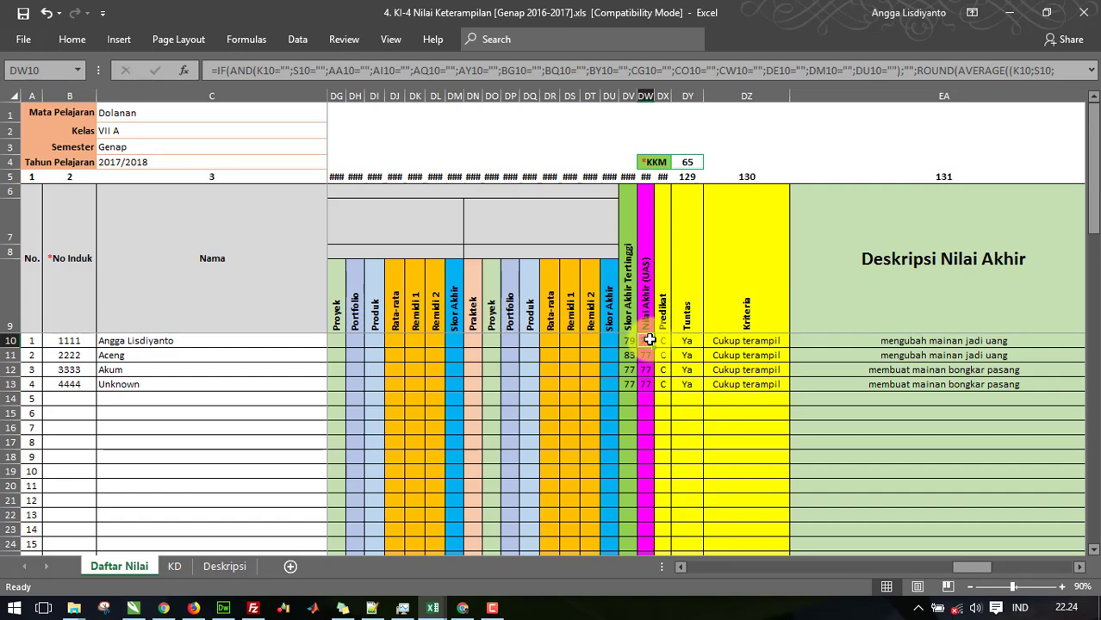
pyautogui.click(715, 341)
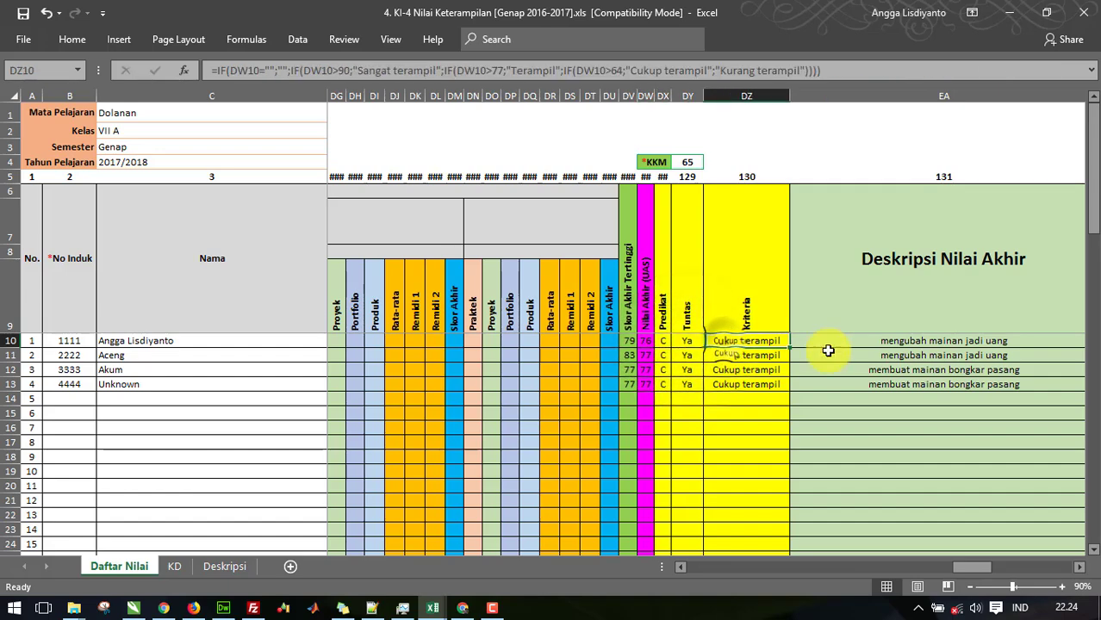
pyautogui.click(899, 345)
# - Examine the Deskripsi Predikat formula in EB11 and the Deskripsi Nilai Akhir formulas in EA11 and EA12
pyautogui.moveTo(984, 565); pyautogui.dragTo(1008, 572)
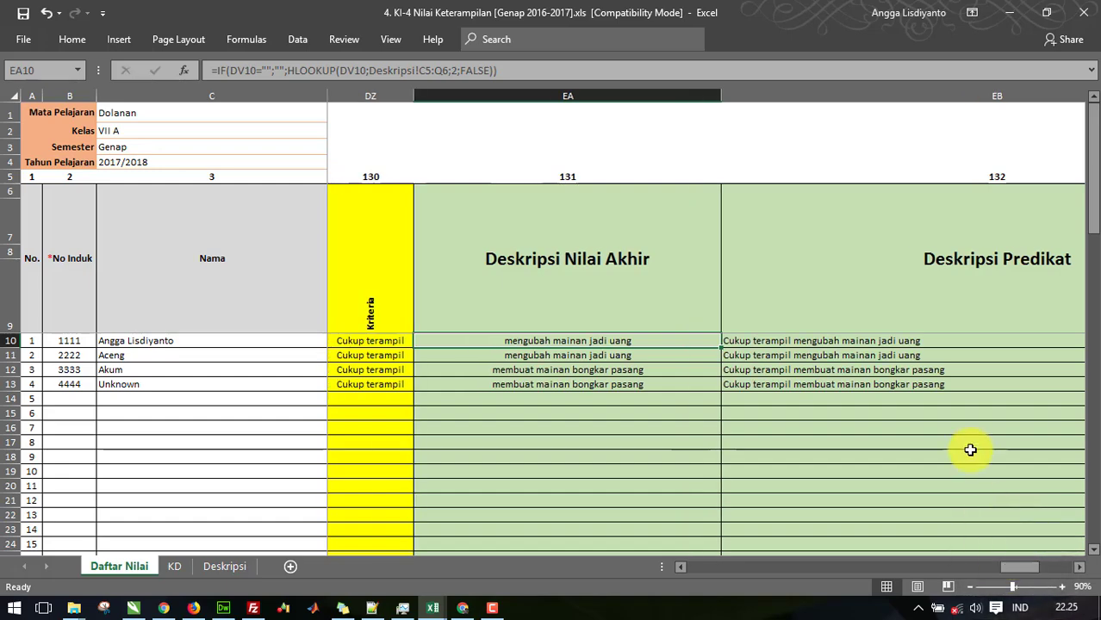
pyautogui.click(879, 353)
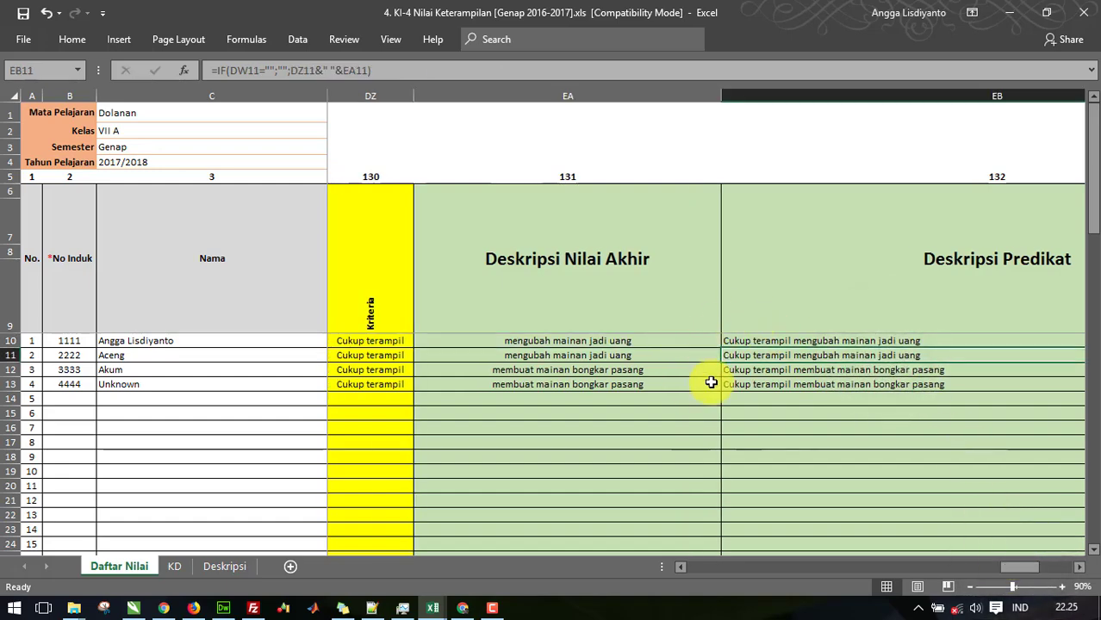
pyautogui.click(685, 369)
pyautogui.click(757, 354)
pyautogui.click(674, 354)
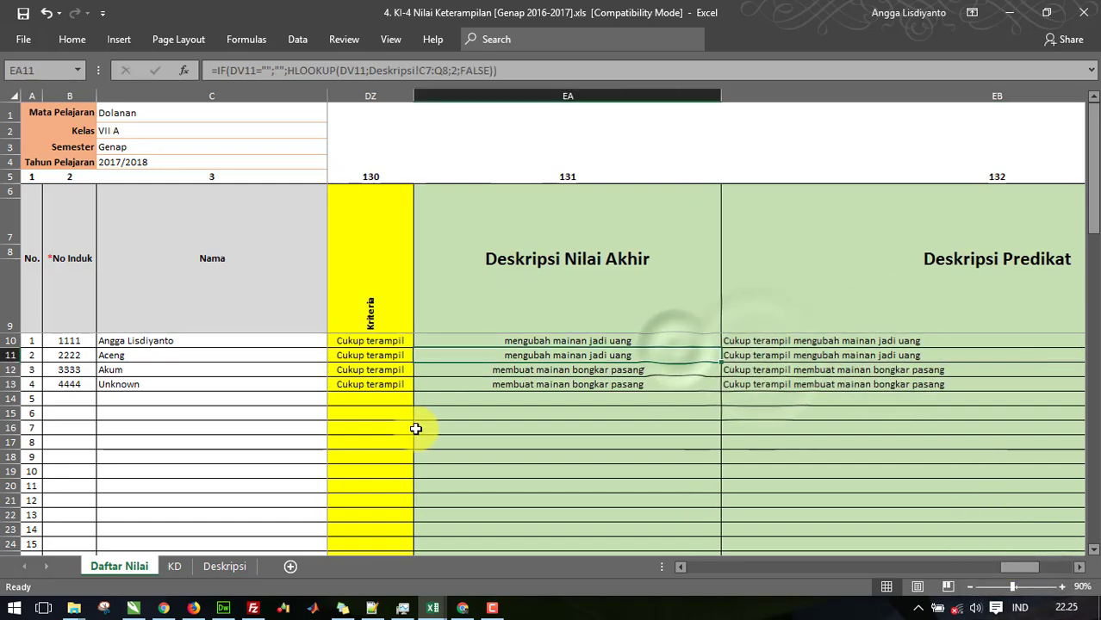
# - Check the source descriptions on the KD sheet, and switch back to the start of the SIAKAD KI-4 grade table in Firefox
pyautogui.click(176, 566)
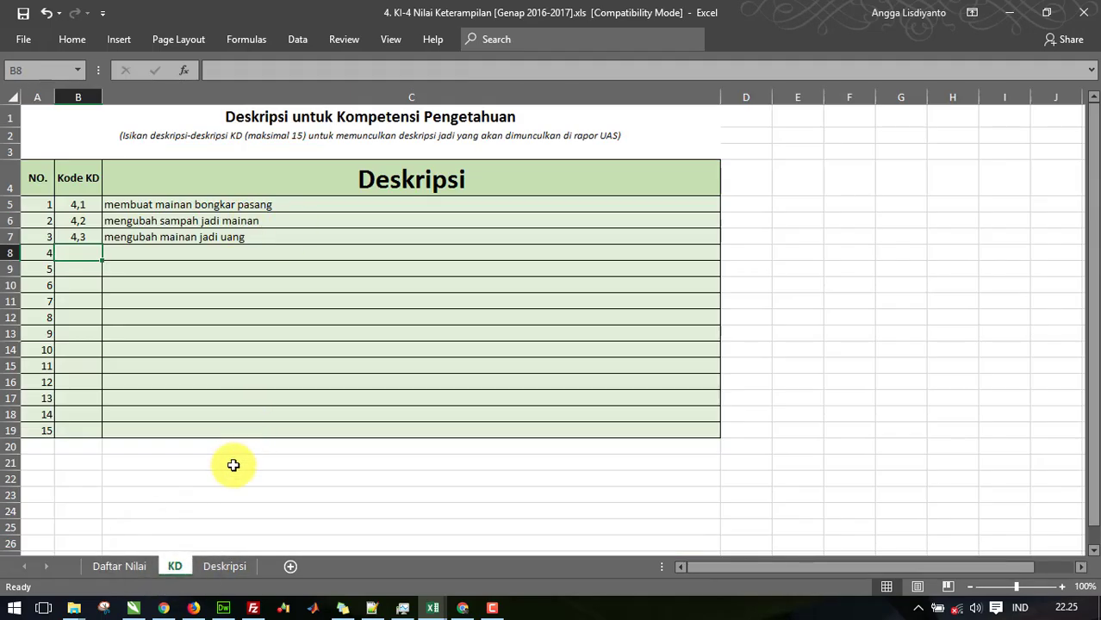
pyautogui.click(194, 608)
pyautogui.moveTo(319, 448); pyautogui.dragTo(263, 461)
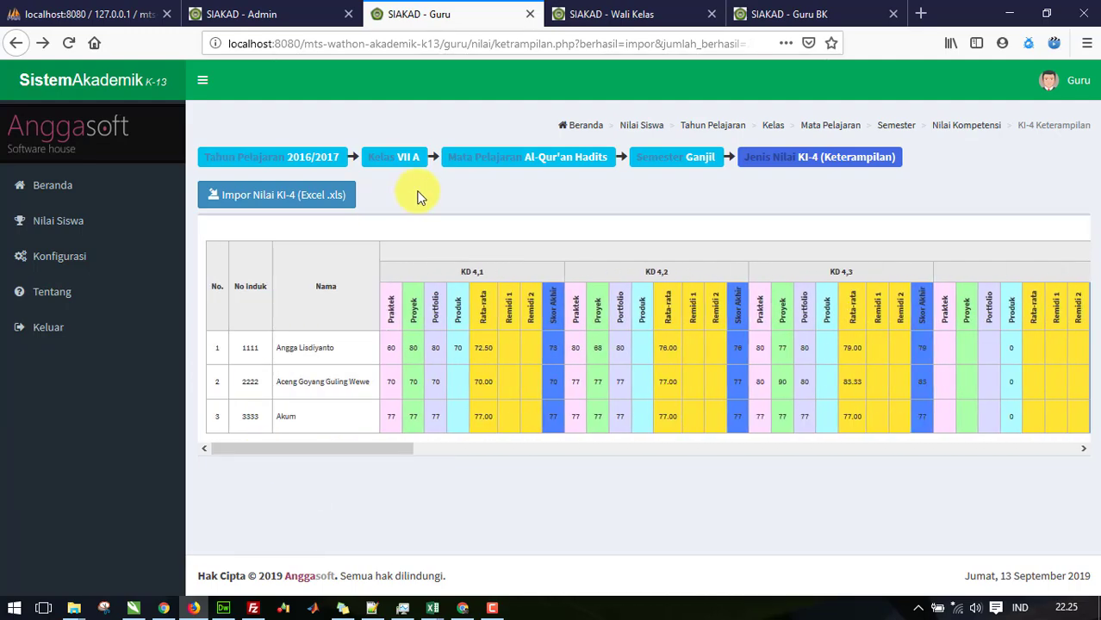